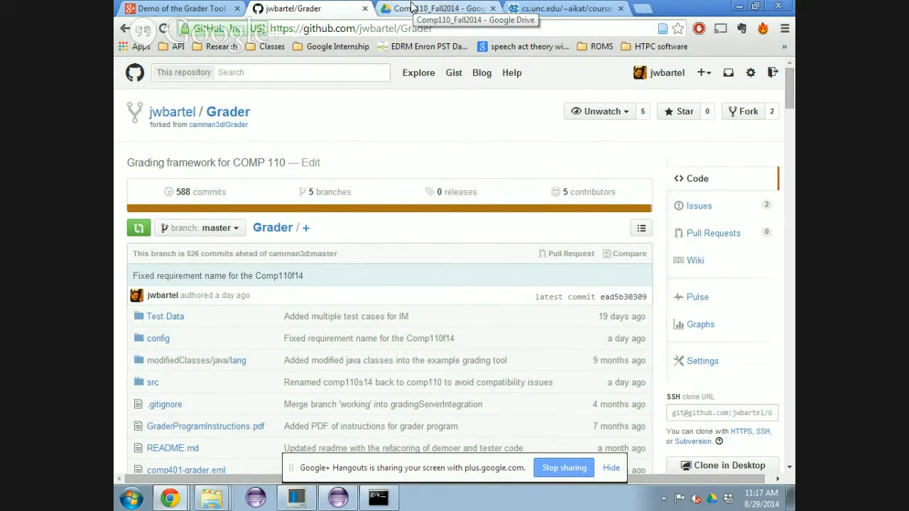
- Browse the grading_results, automated_grader_programs and config folders of Comp110_Fall2014 in Google Drive, returning to automated_grader_programs
left_click(411, 6)
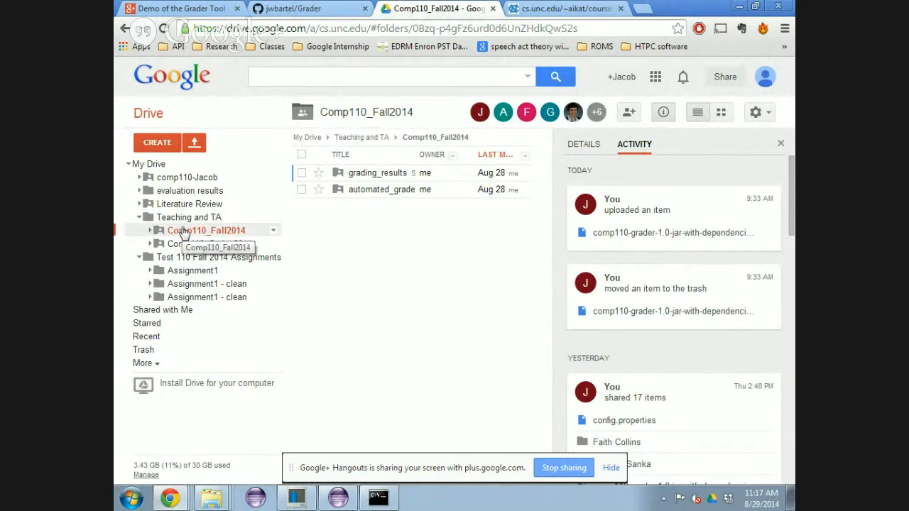
left_click(780, 144)
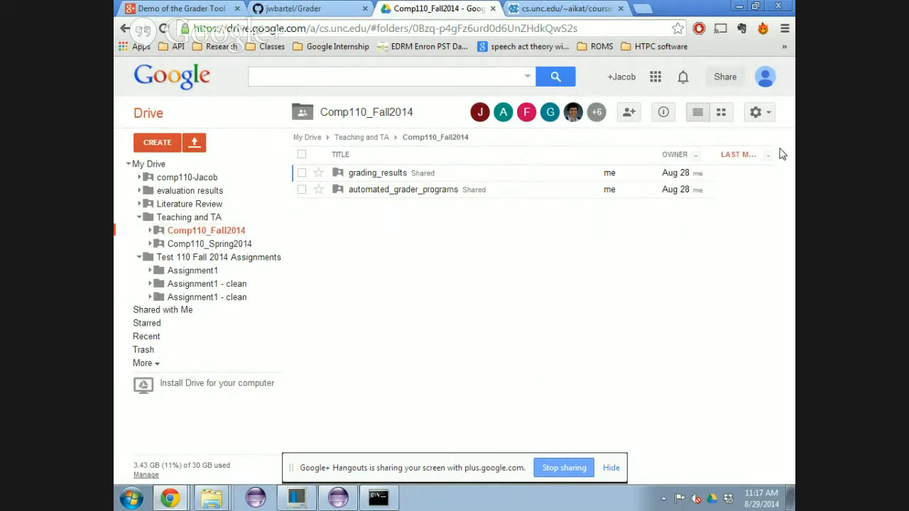
left_click(378, 174)
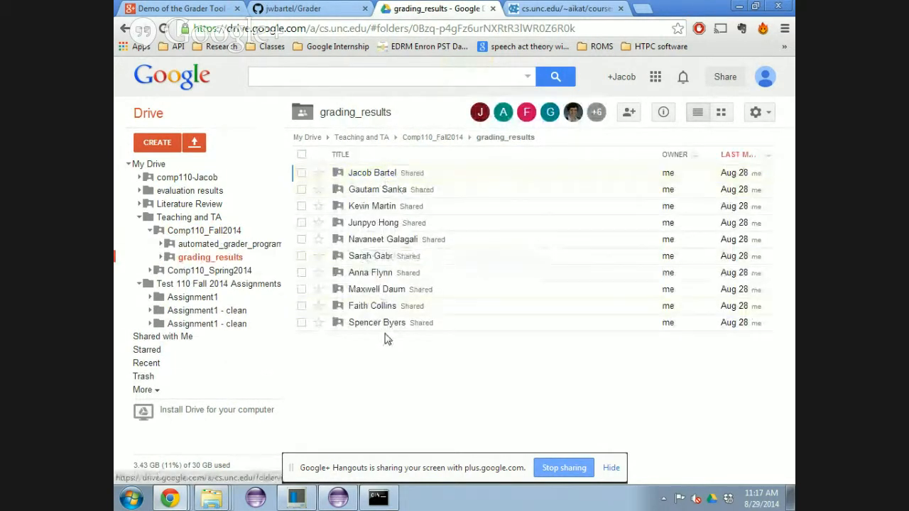
left_click(227, 245)
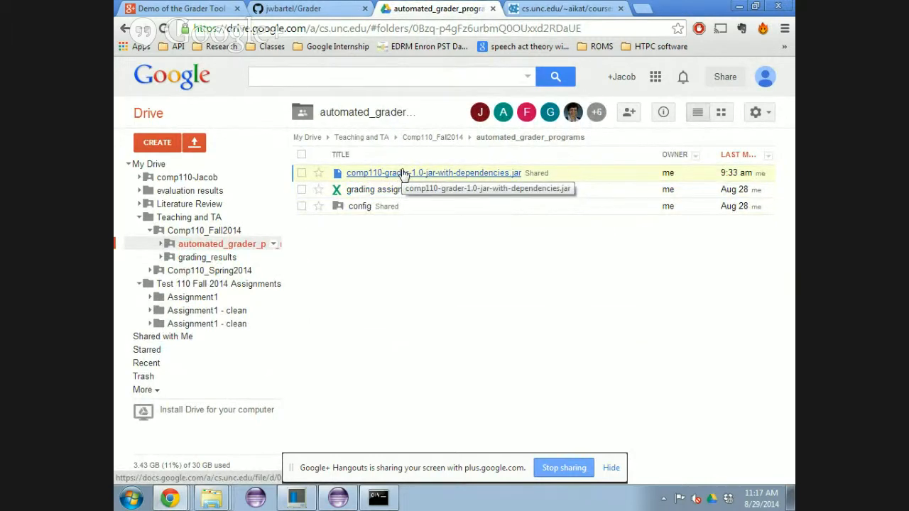
left_click(360, 206)
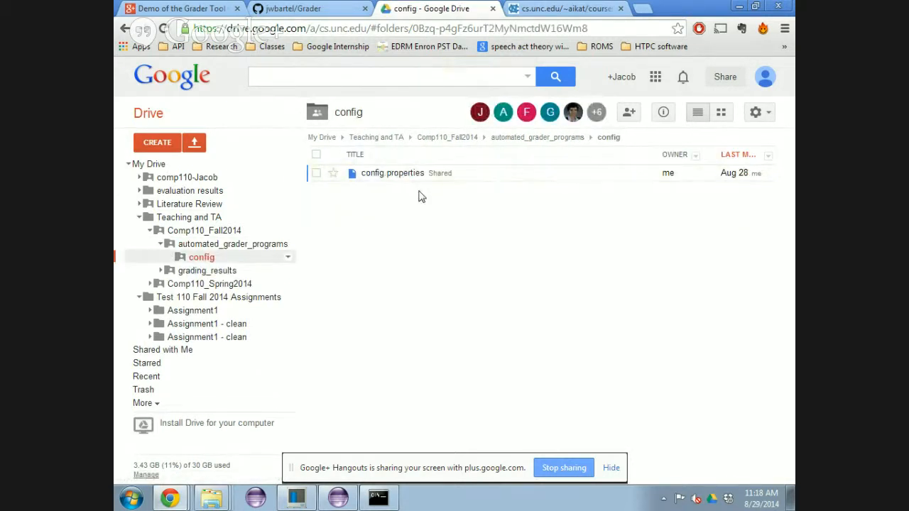
left_click(529, 137)
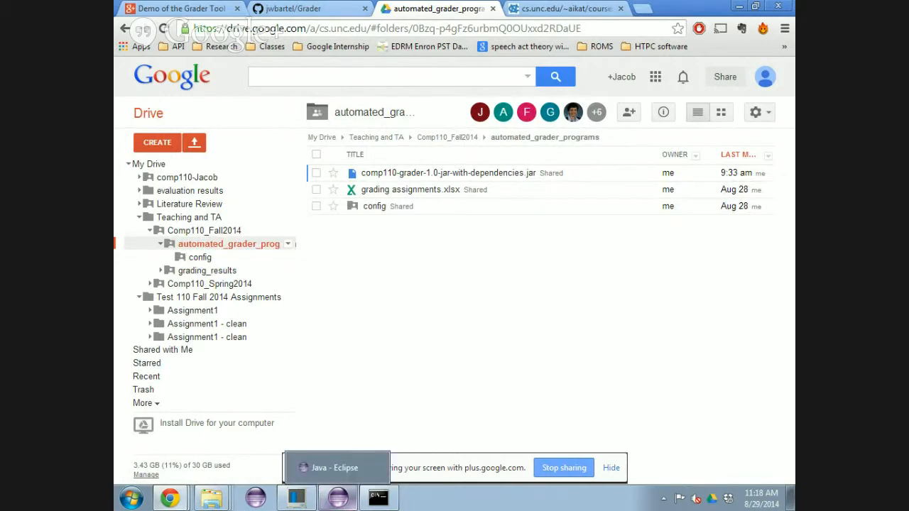
- Switch to Eclipse and bring up config.properties to review the list of available assignment requirement classes
left_click(354, 498)
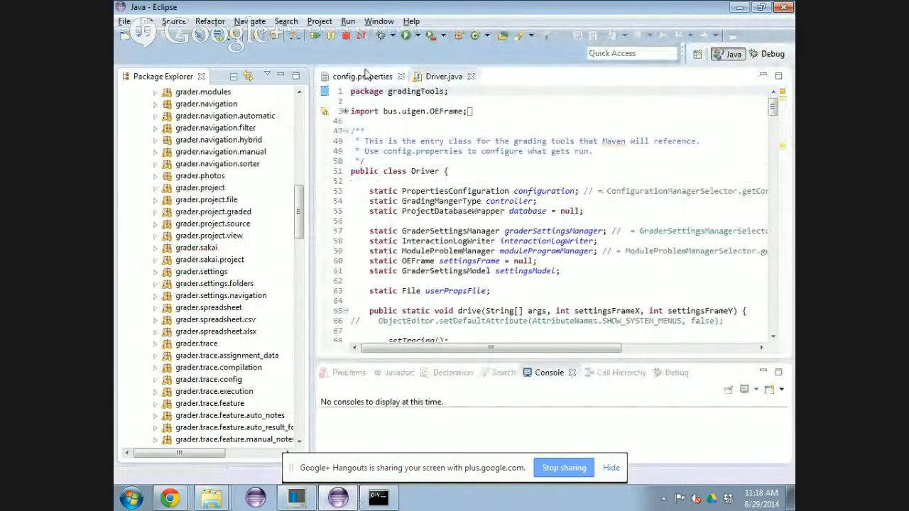
left_click(365, 81)
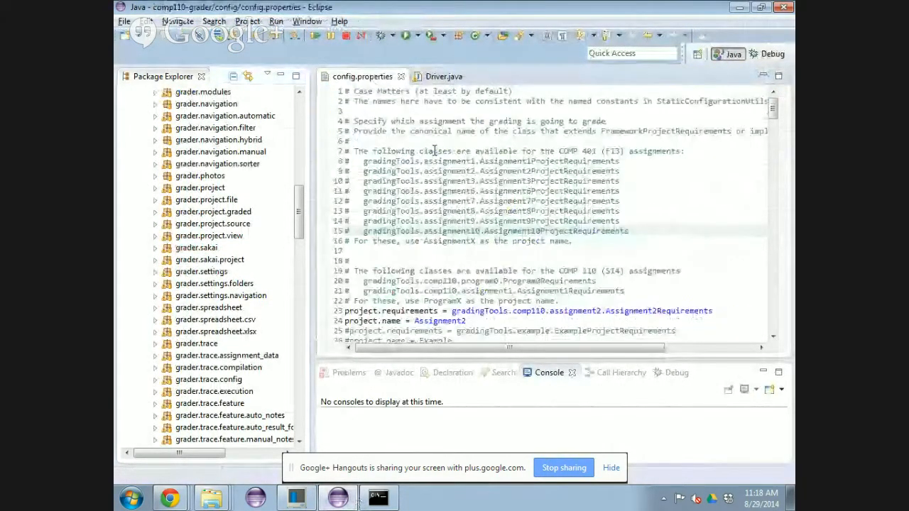
scroll(440, 193, "down", 1)
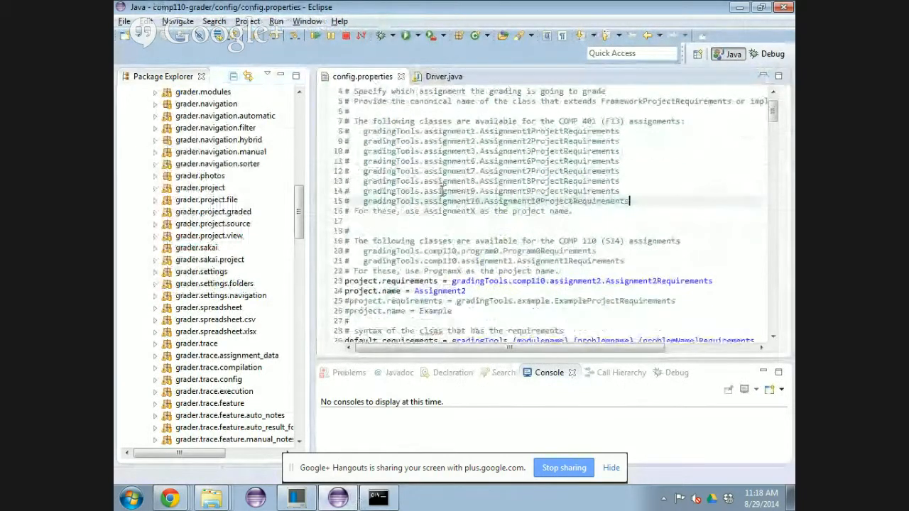
scroll(445, 202, "down", 1)
scroll(426, 242, "up", 2)
scroll(405, 284, "down", 1)
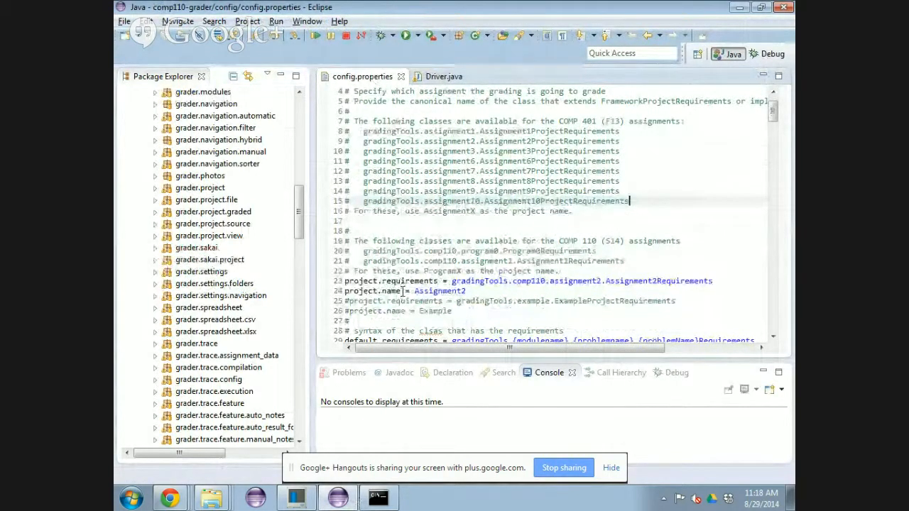
- Highlight the active project.requirements and project.name lines, and review the requirements syntax section below them
left_click(495, 289)
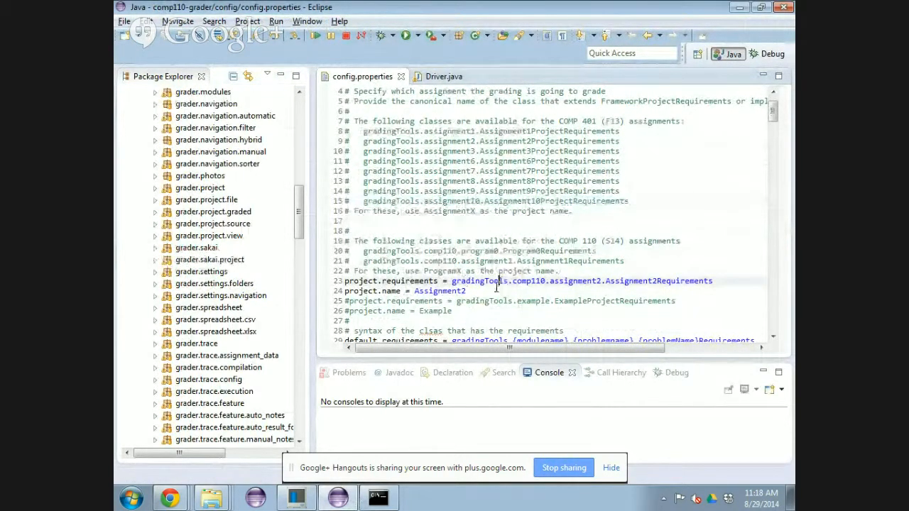
left_click_drag(495, 289, 346, 282)
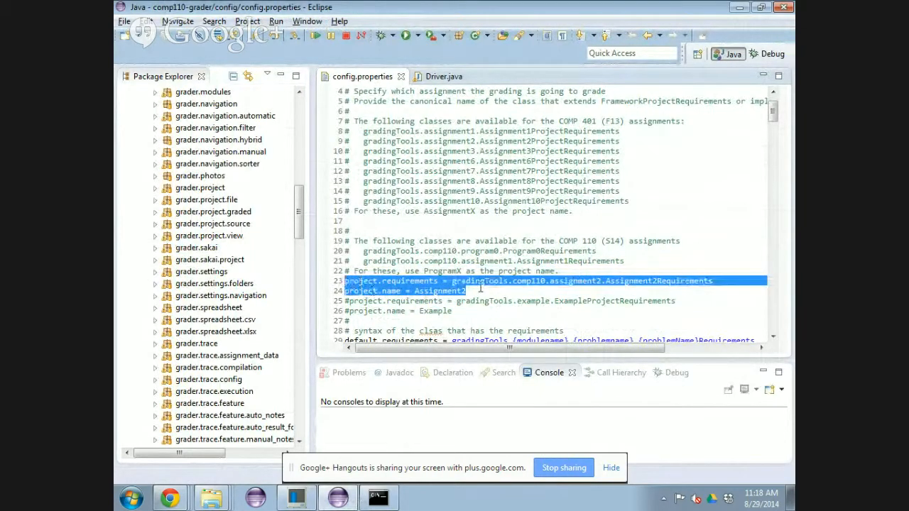
scroll(480, 286, "down", 1)
scroll(480, 285, "down", 1)
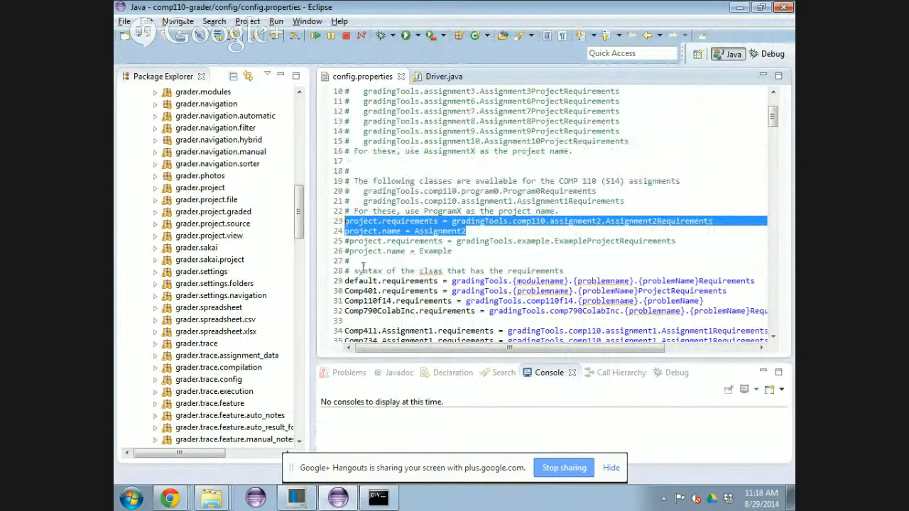
scroll(448, 261, "down", 1)
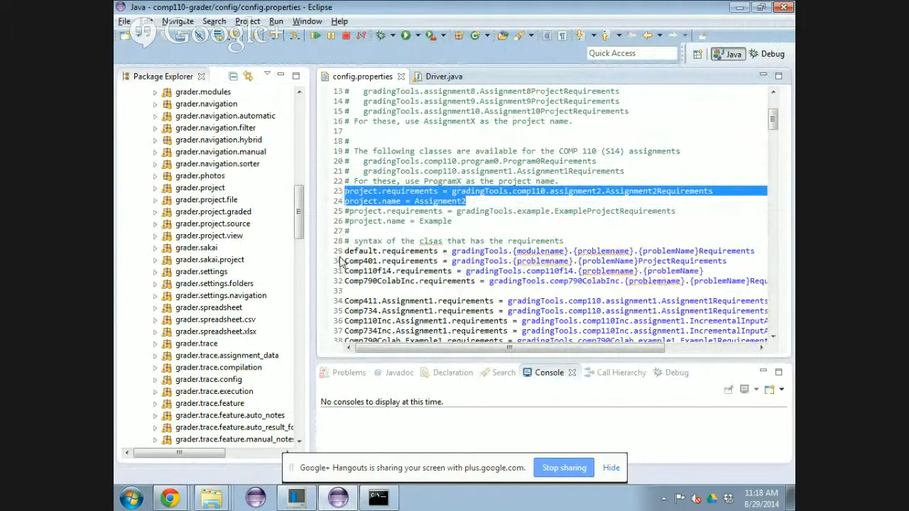
- Switch to the Test 110 Fall 2014 Assignments folder window and open the Assignment1 folder
key("alt+Tab")
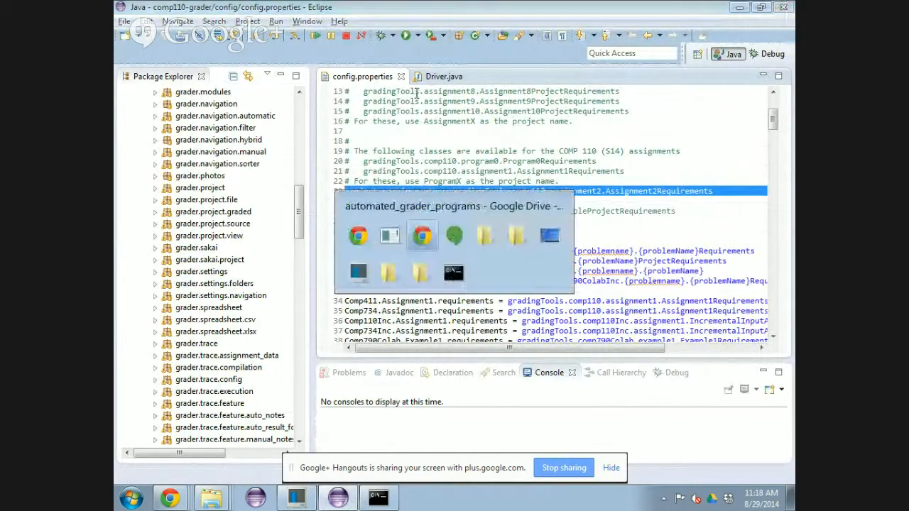
key("alt+Tab")
key("alt+Tab")
key("alt+Tab")
key("alt+Tab")
key("alt+Tab")
key("alt+Tab")
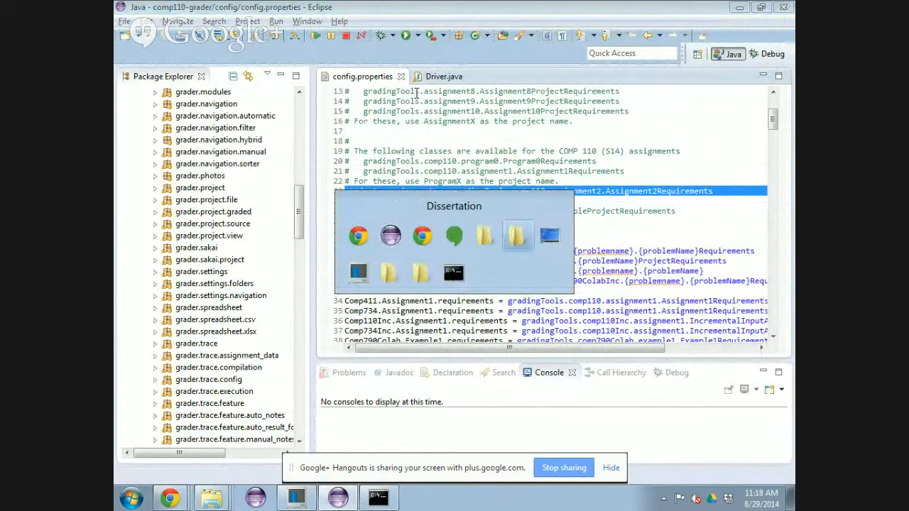
key("alt+Tab")
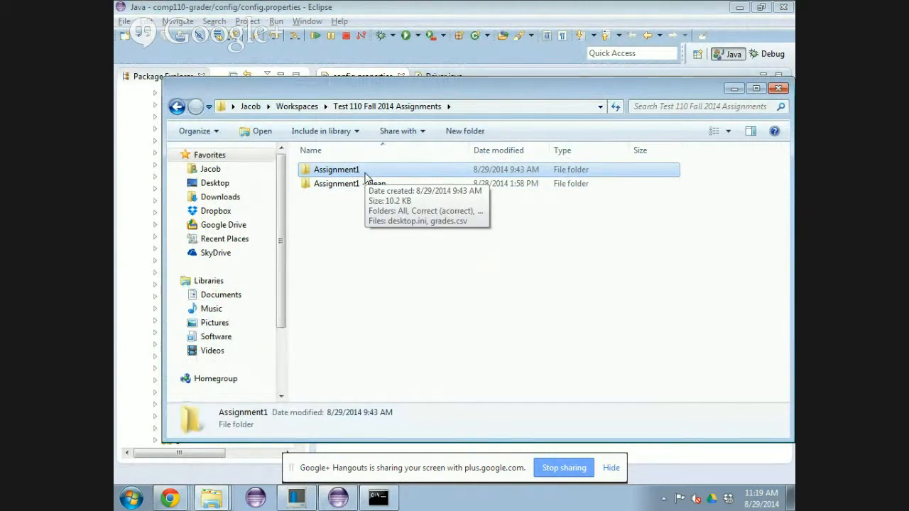
double_click(365, 173)
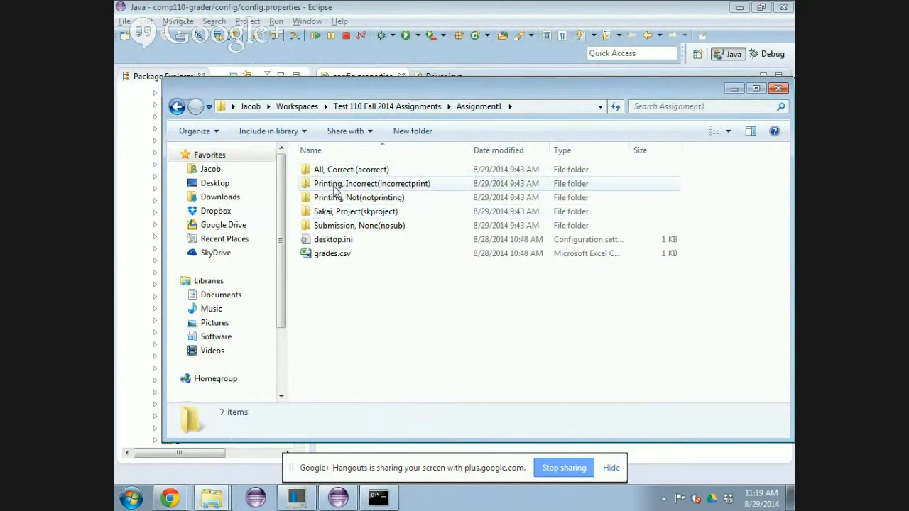
- Look over the submission folders in Assignment1 and open grades.csv in Notepad++
mouse_move(383, 187)
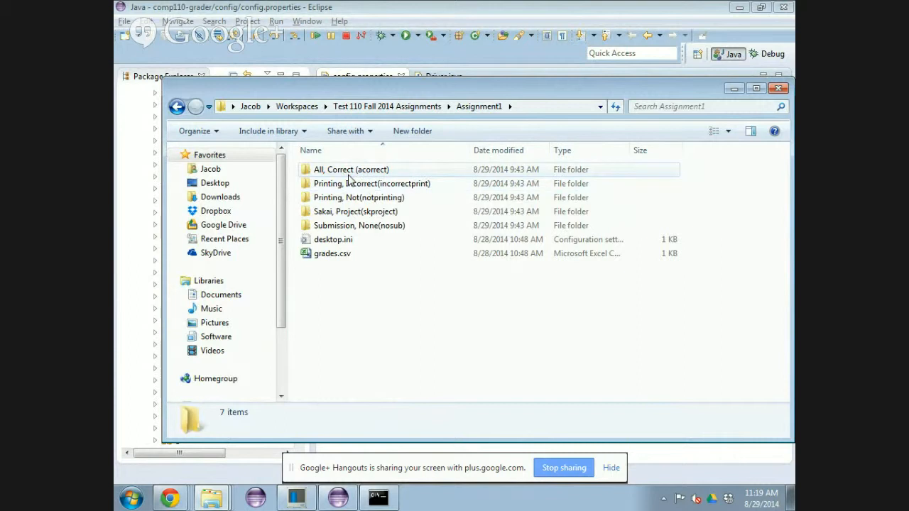
mouse_move(349, 178)
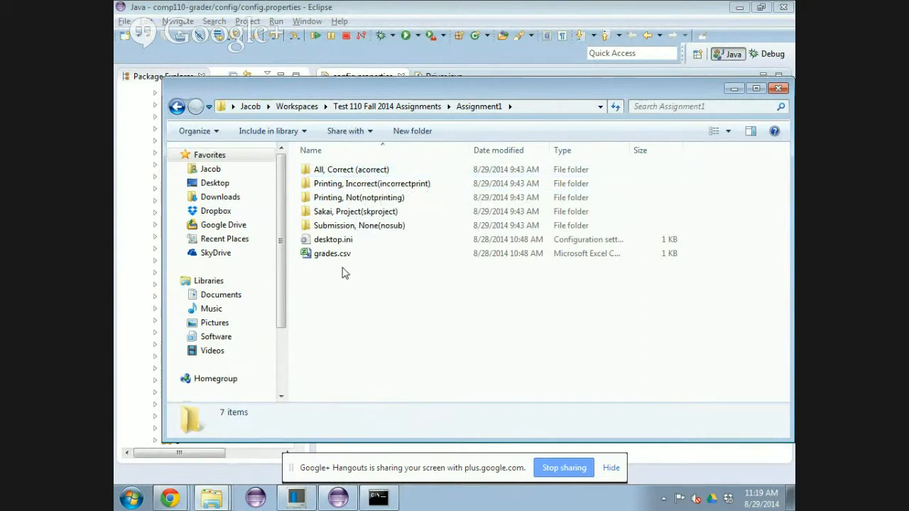
mouse_move(317, 261)
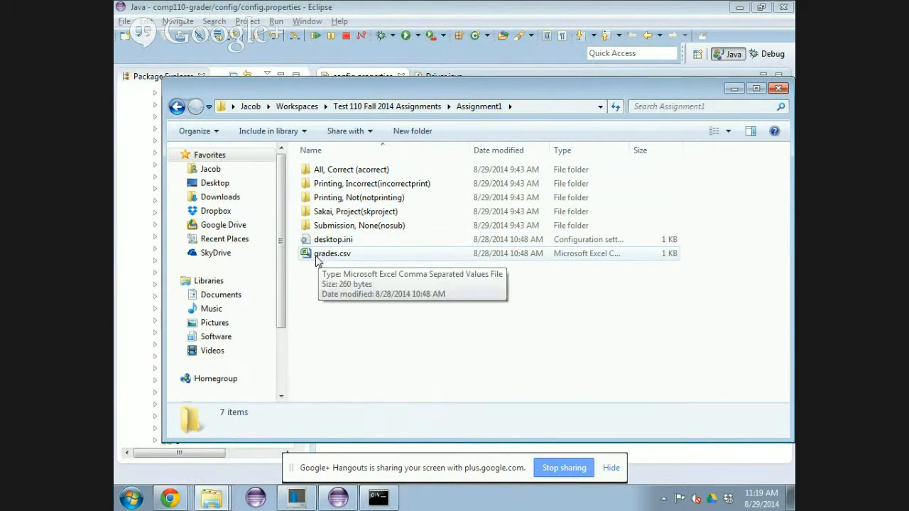
double_click(317, 254)
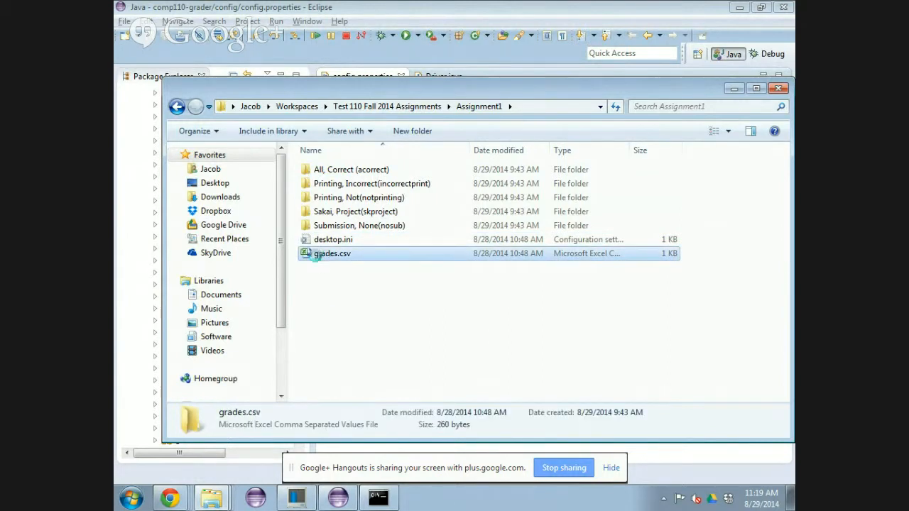
right_click(316, 254)
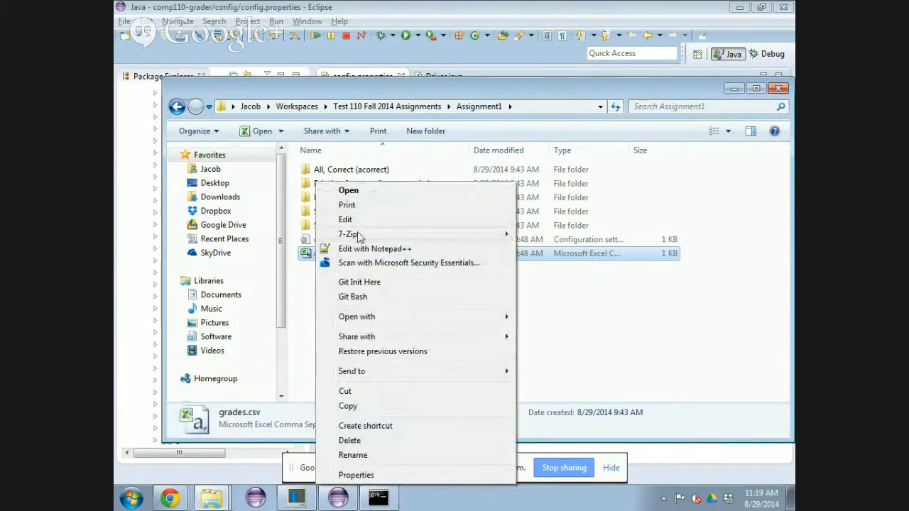
left_click(392, 249)
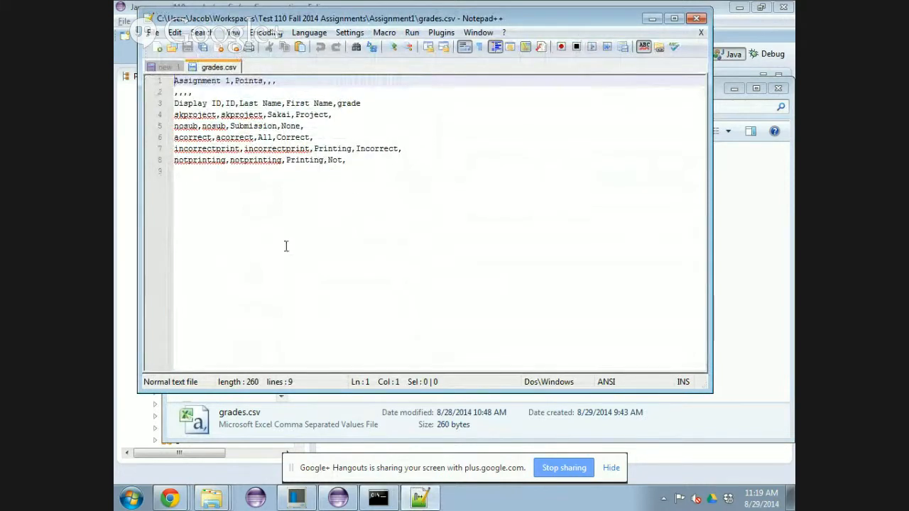
- Inspect the contents of the acorrect and incorrectprint submission folders, and compare them with the entries in grades.csv
left_click(748, 311)
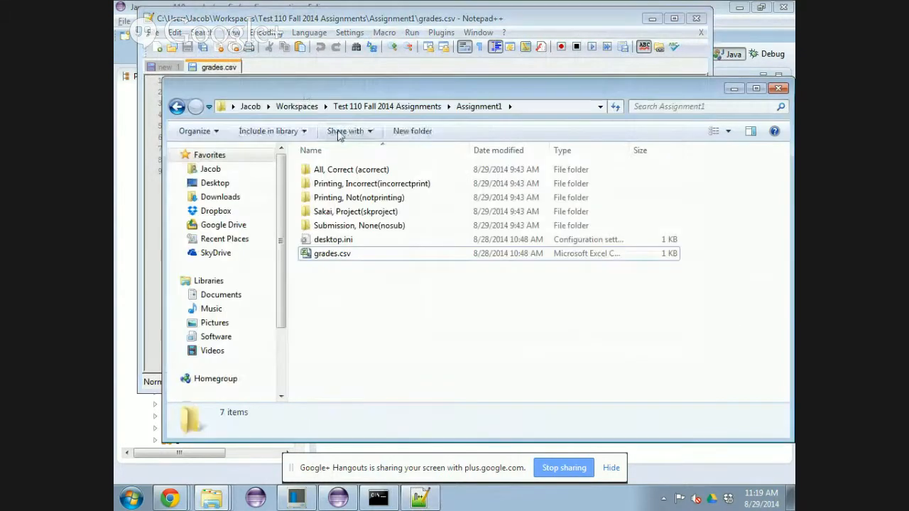
double_click(355, 169)
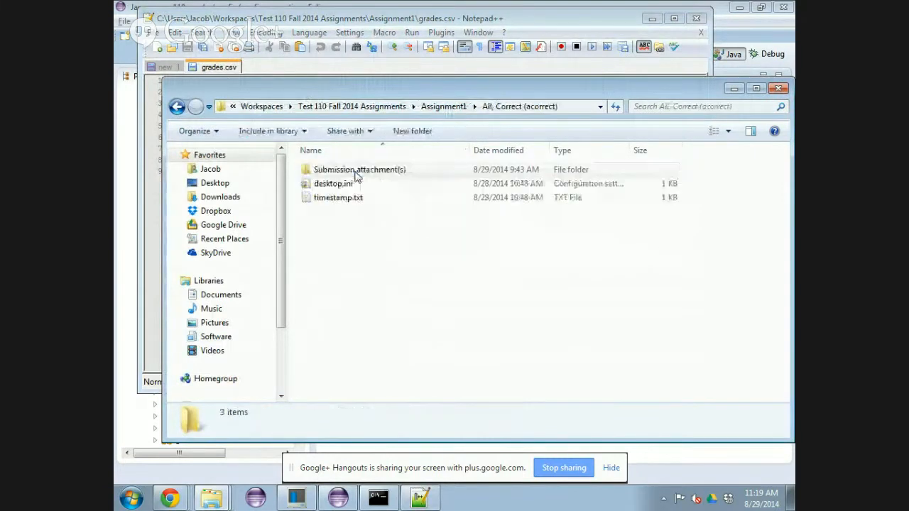
left_click(351, 171)
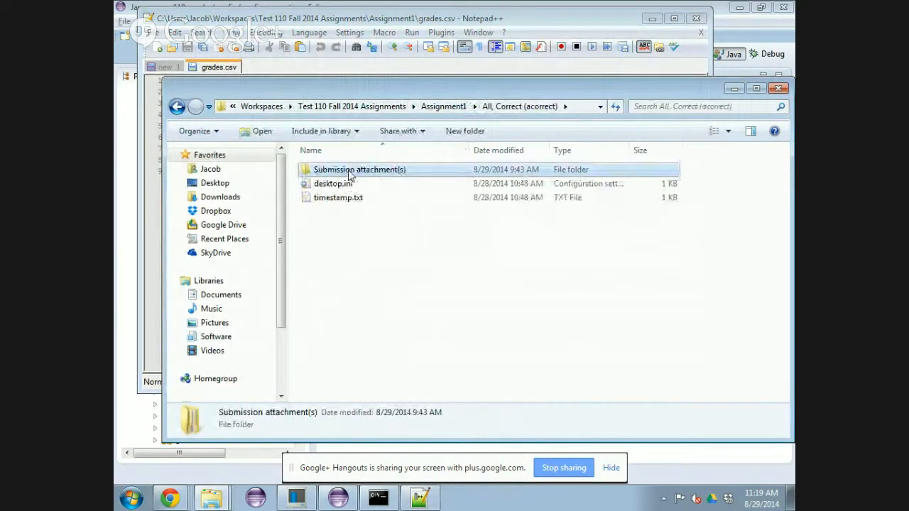
left_click(446, 108)
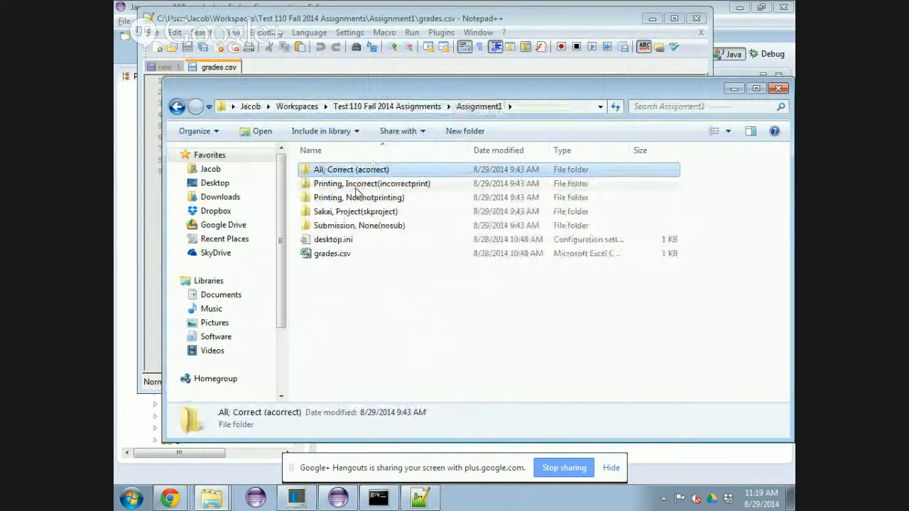
double_click(355, 184)
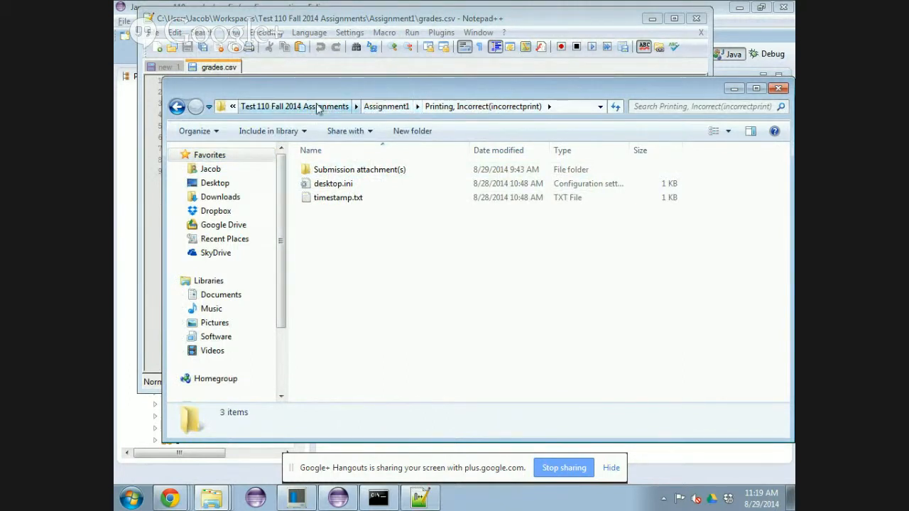
key("alt+Tab")
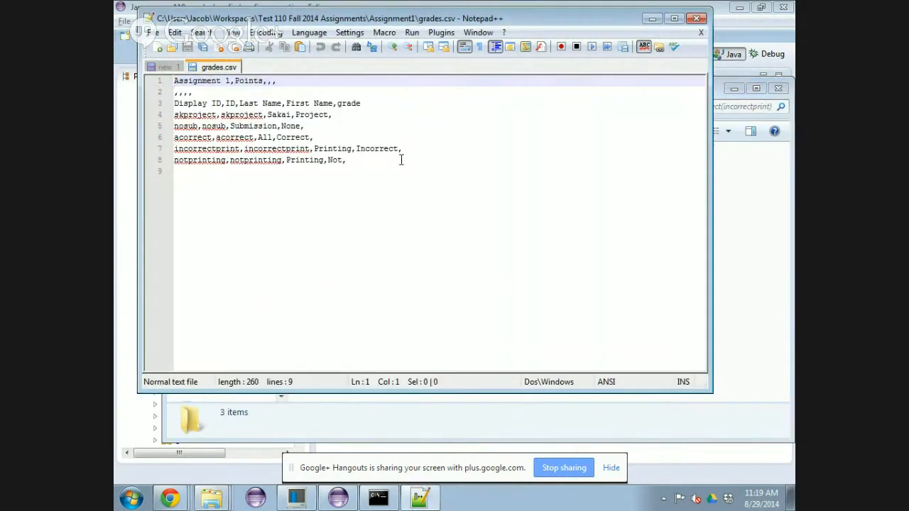
key("alt+Tab")
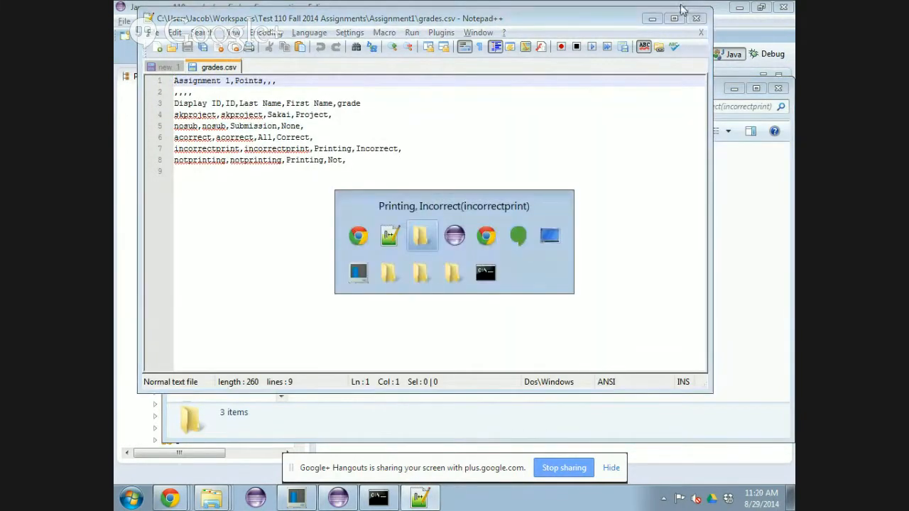
- Return to config.properties in Eclipse and examine the Comp110f14.requirements entry, highlighting the start of its gradingTools package path
left_click(338, 498)
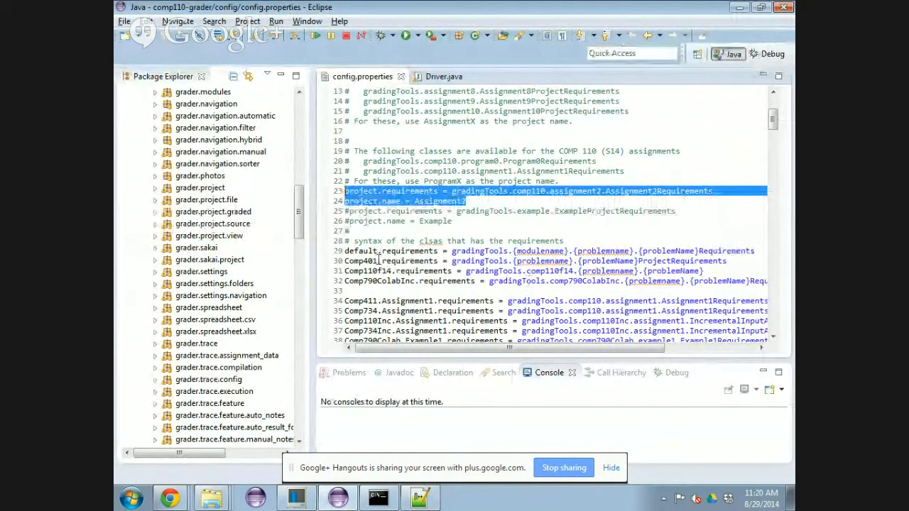
left_click_drag(363, 270, 385, 271)
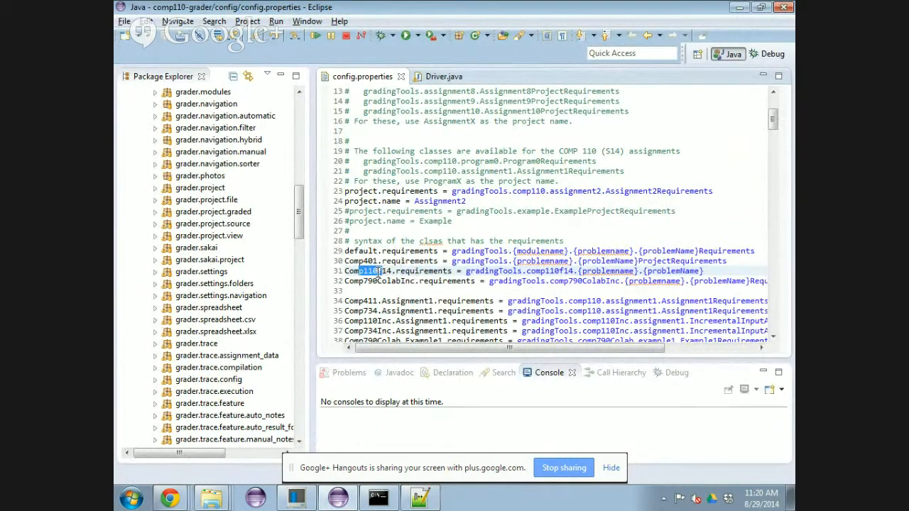
left_click(378, 272)
left_click_drag(467, 270, 543, 271)
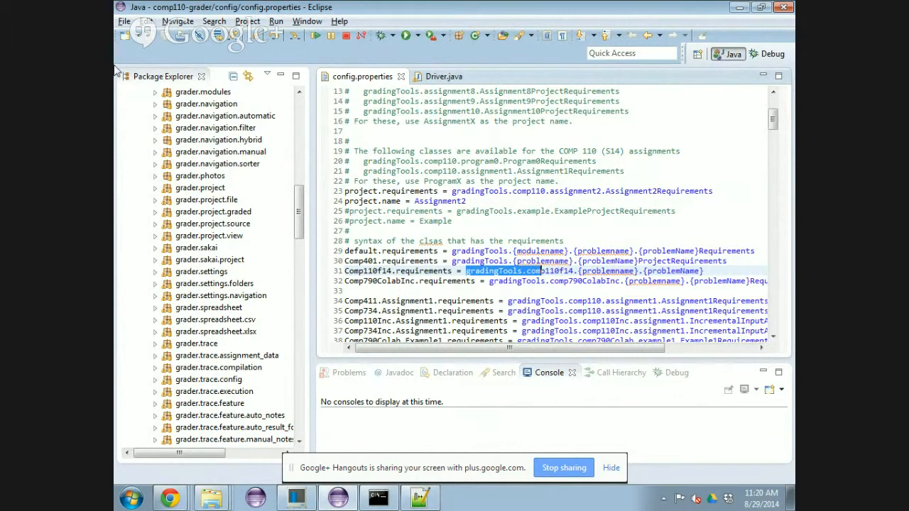
- Locate the gradingTools.comp110f14.assignment1 package in the project tree, widen the tree to show full names, and expand the package
left_click(195, 345)
scroll(195, 345, "down", 13)
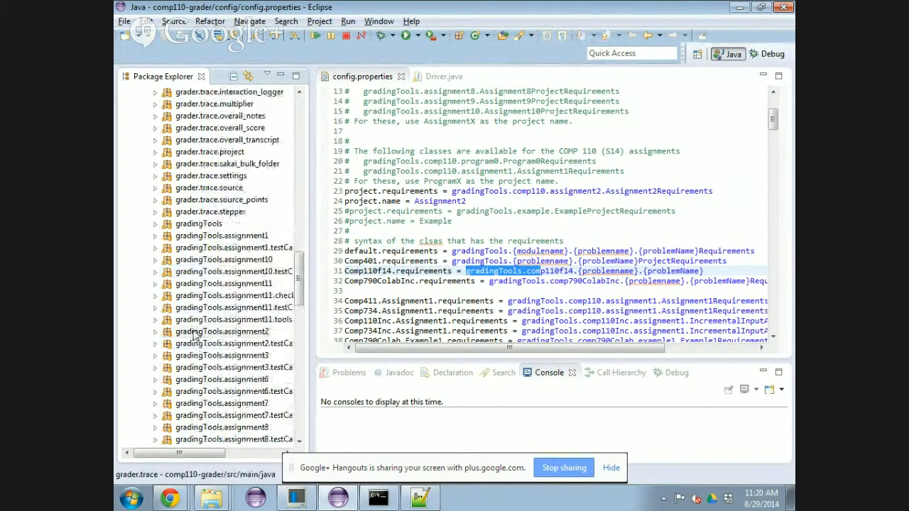
scroll(194, 335, "down", 6)
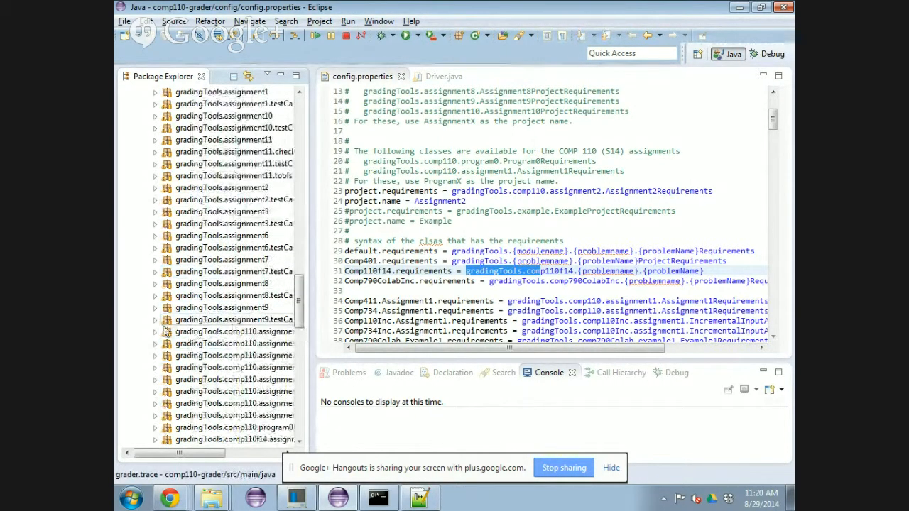
scroll(187, 355, "down", 1)
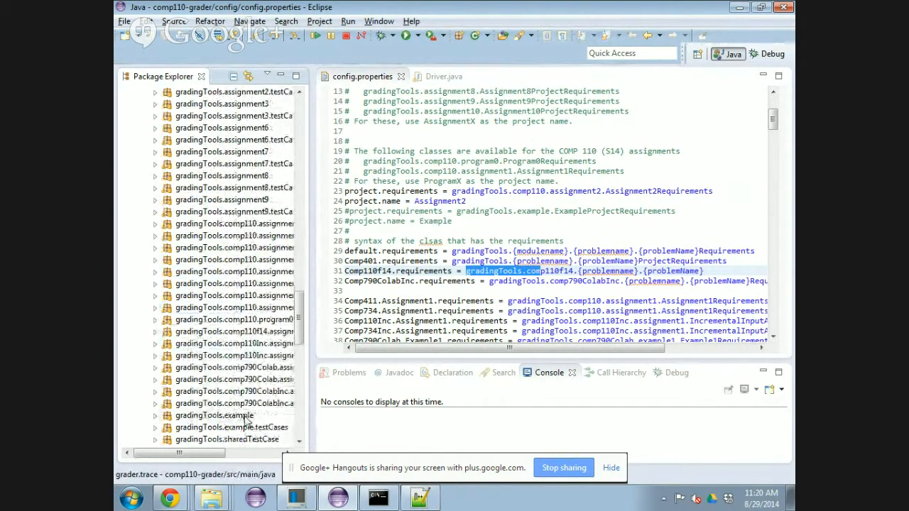
left_click(225, 332)
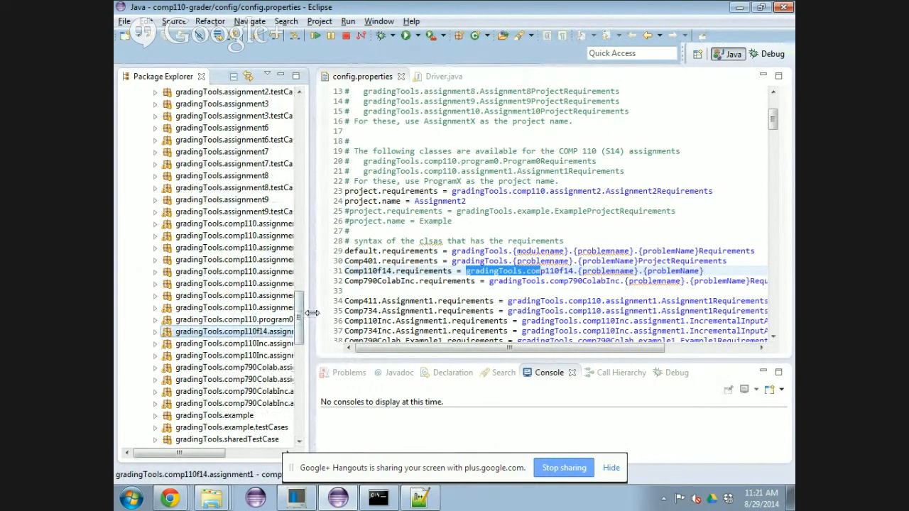
left_click_drag(312, 317, 387, 313)
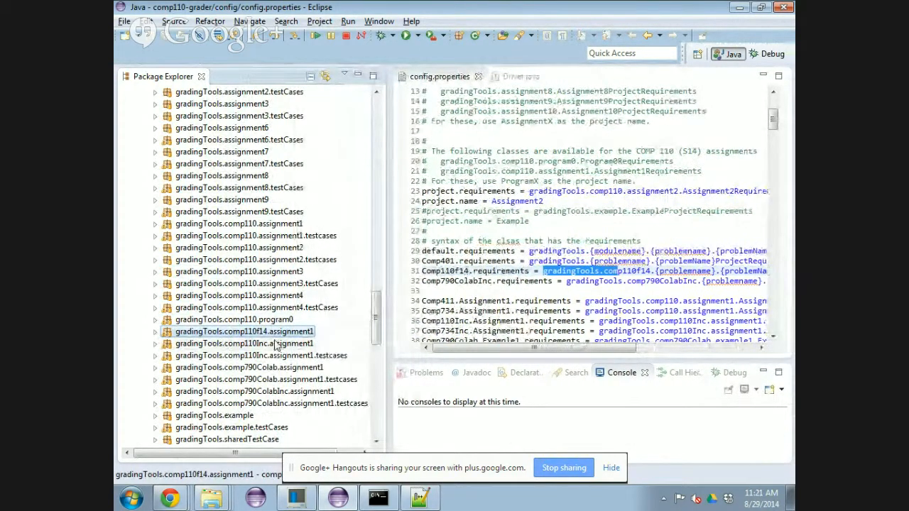
left_click(155, 332)
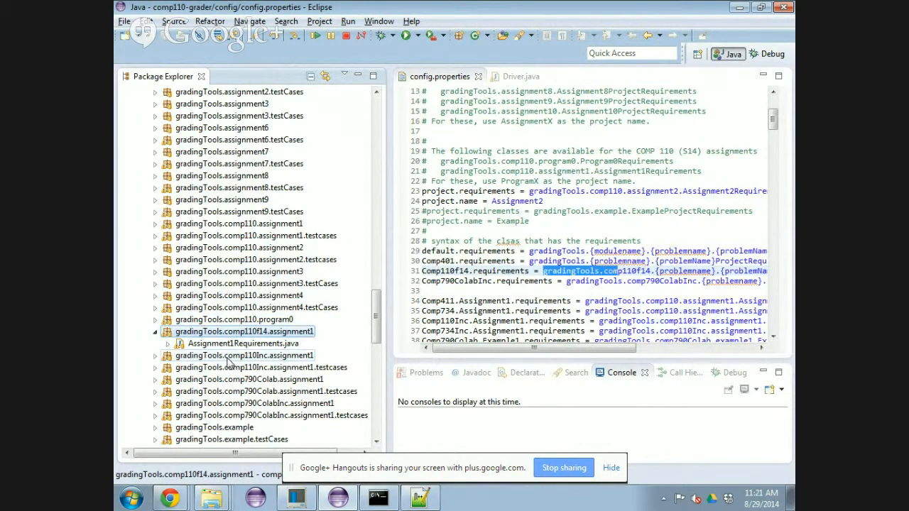
- Switch to the COMP 110 Assignment 1 web page in Chrome and review its description, grading criteria and submission instructions
key("alt+Tab")
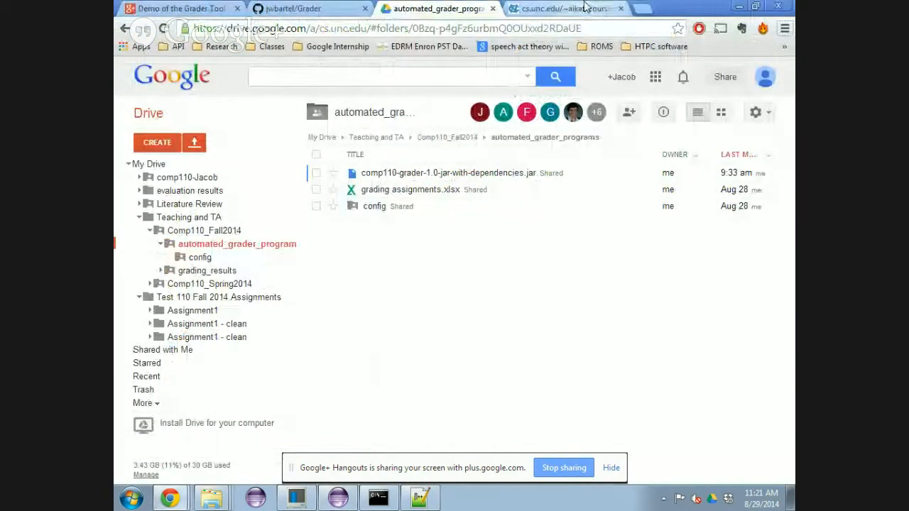
left_click(564, 8)
scroll(497, 185, "up", 3)
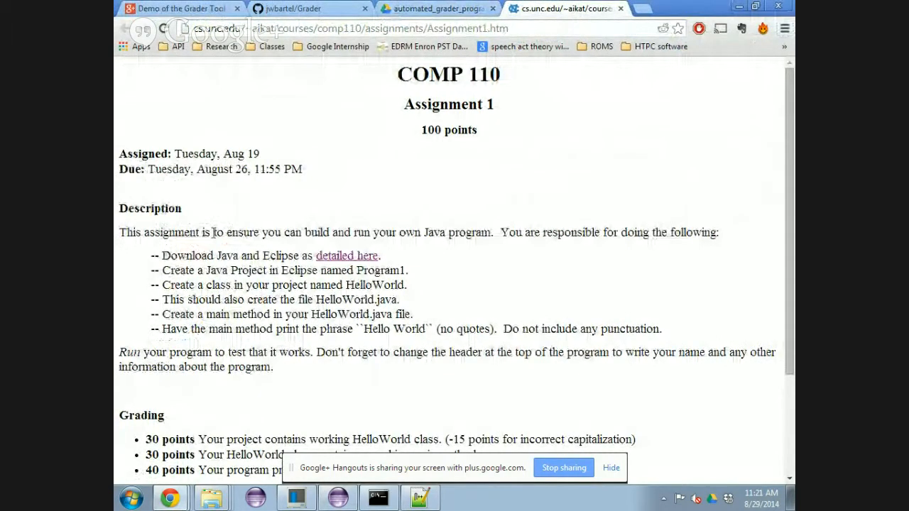
scroll(215, 234, "down", 1)
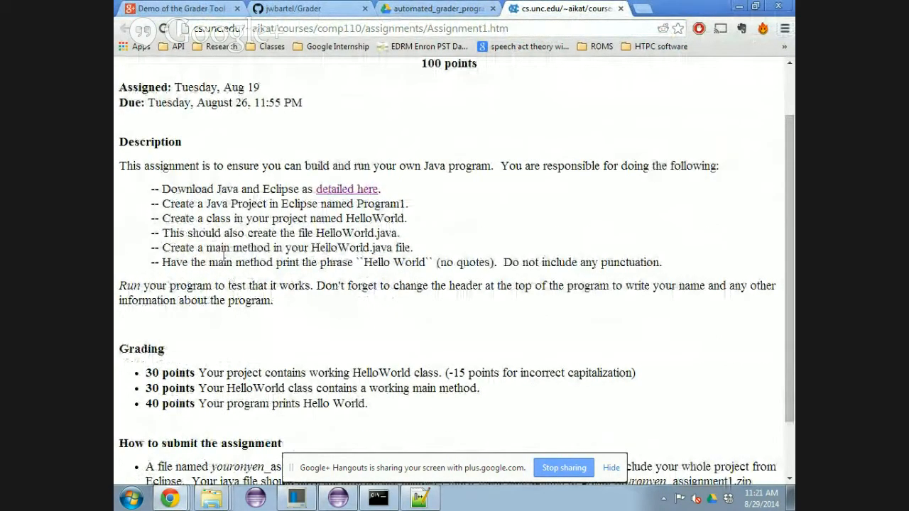
scroll(229, 270, "down", 1)
scroll(228, 266, "up", 1)
scroll(162, 230, "down", 1)
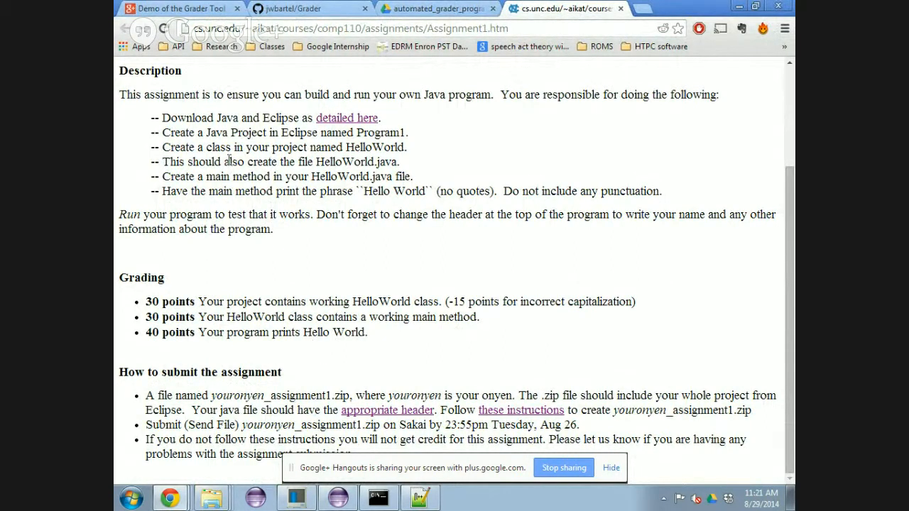
- Return to Eclipse, open Assignment1Requirements.java from the comp110f14.assignment1 package, and widen the editor area
key("alt+Tab")
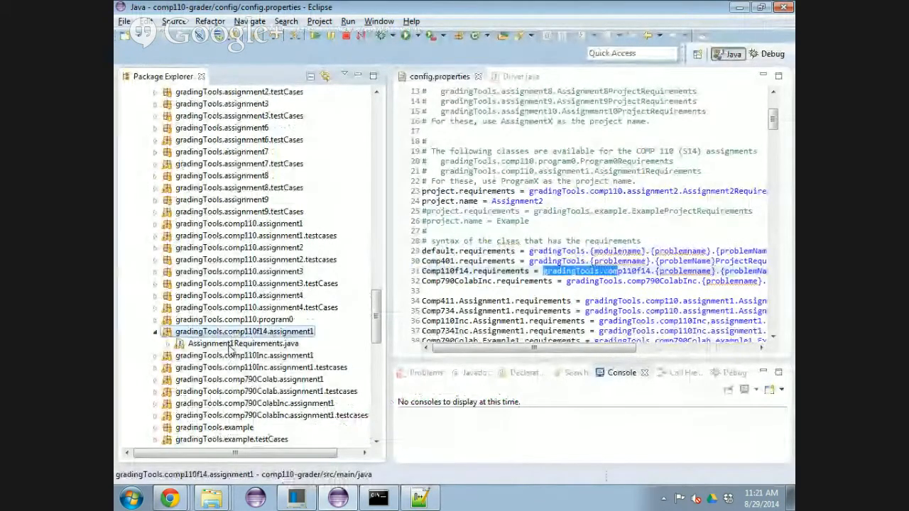
left_click(231, 344)
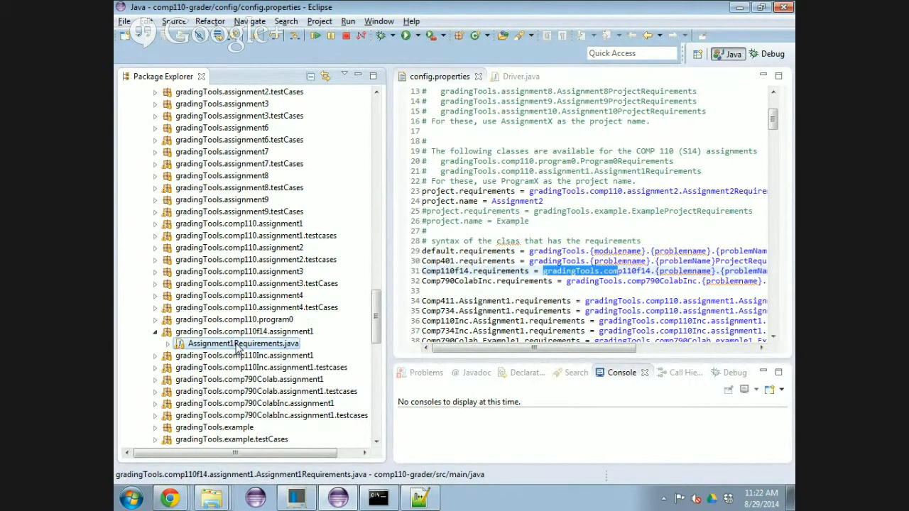
double_click(238, 345)
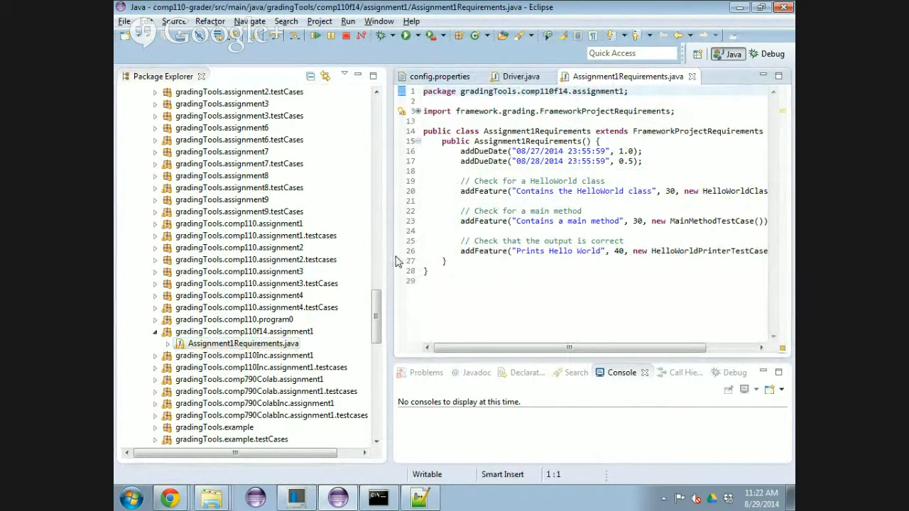
left_click_drag(389, 263, 274, 262)
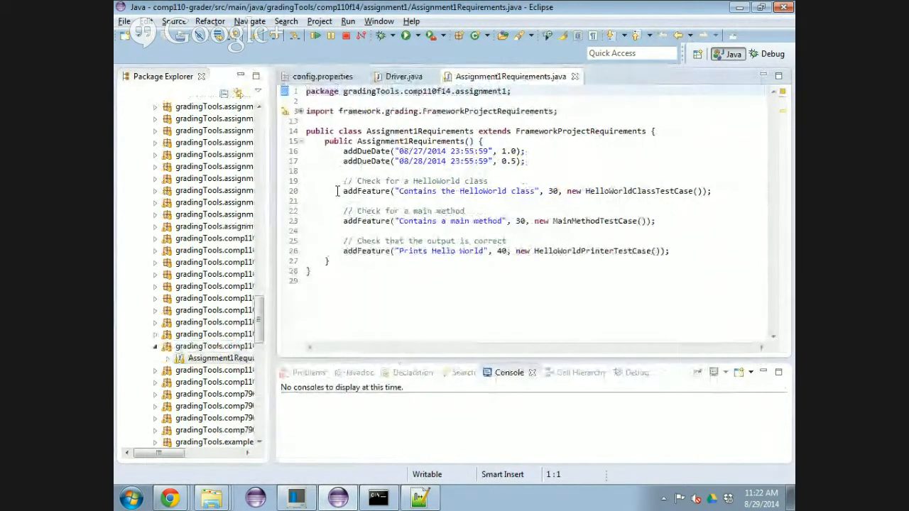
- Examine the two addDueDate lines and the HelloWorld class addFeature line in Assignment1Requirements.java, highlighting parts of each
left_click_drag(343, 161, 446, 162)
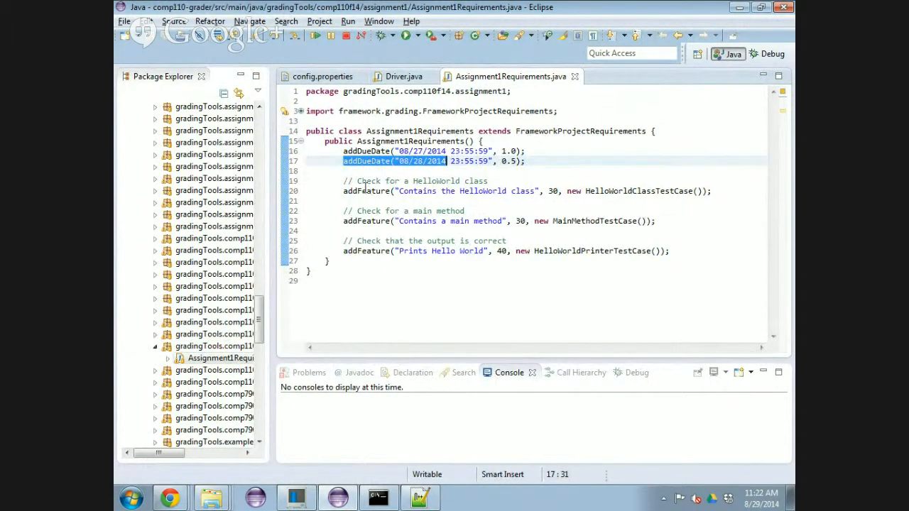
left_click_drag(362, 190, 506, 195)
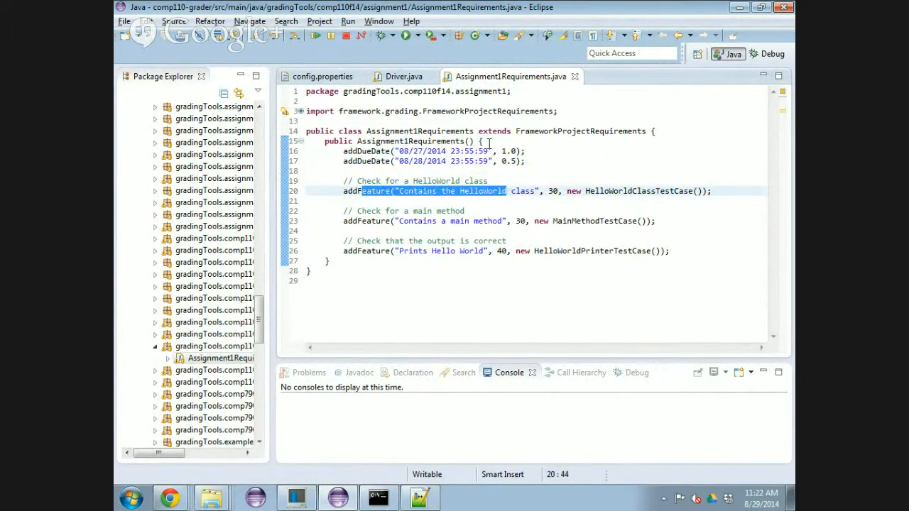
left_click_drag(399, 151, 522, 151)
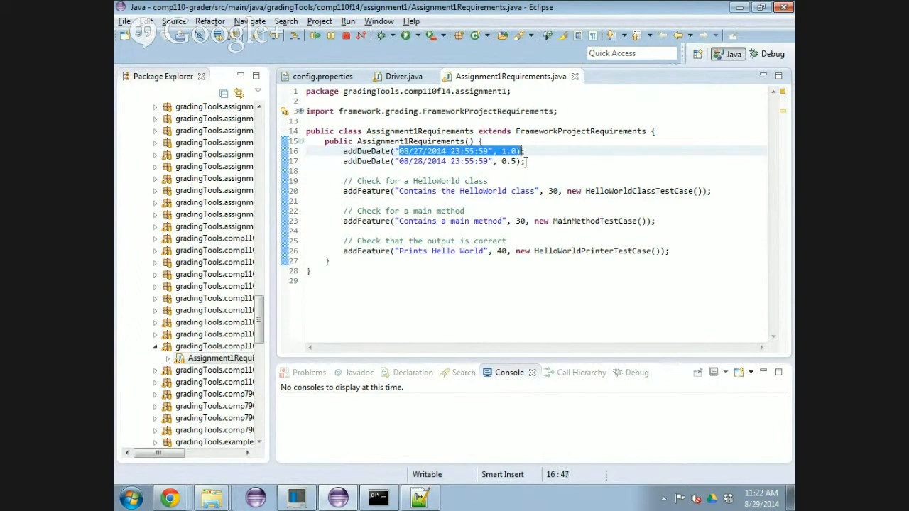
left_click_drag(413, 161, 467, 162)
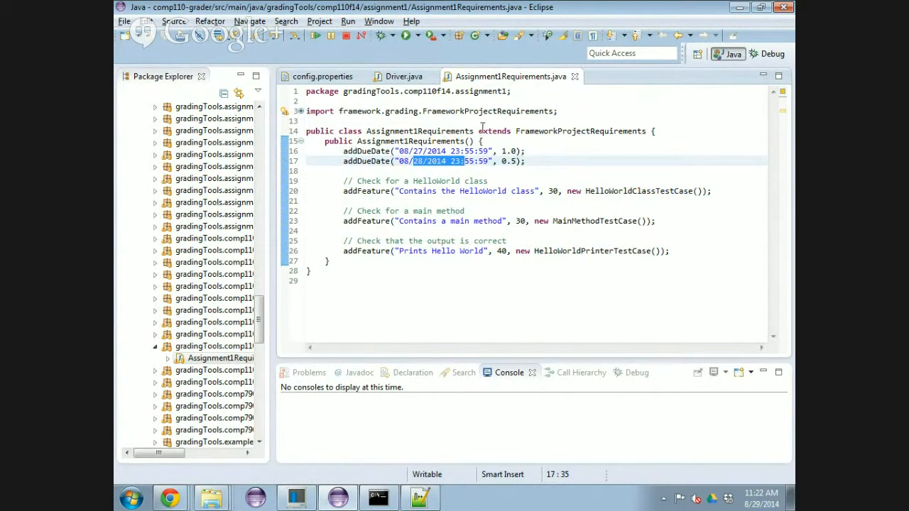
left_click_drag(366, 191, 450, 195)
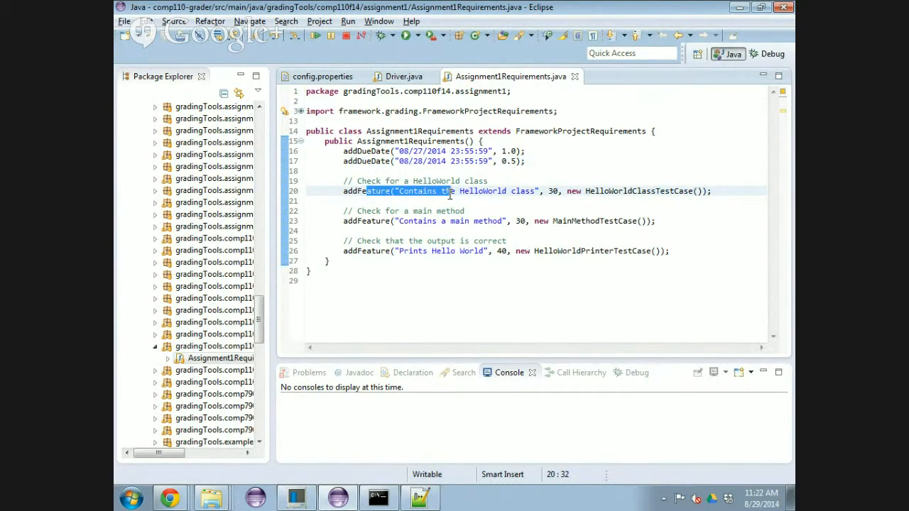
left_click(404, 191)
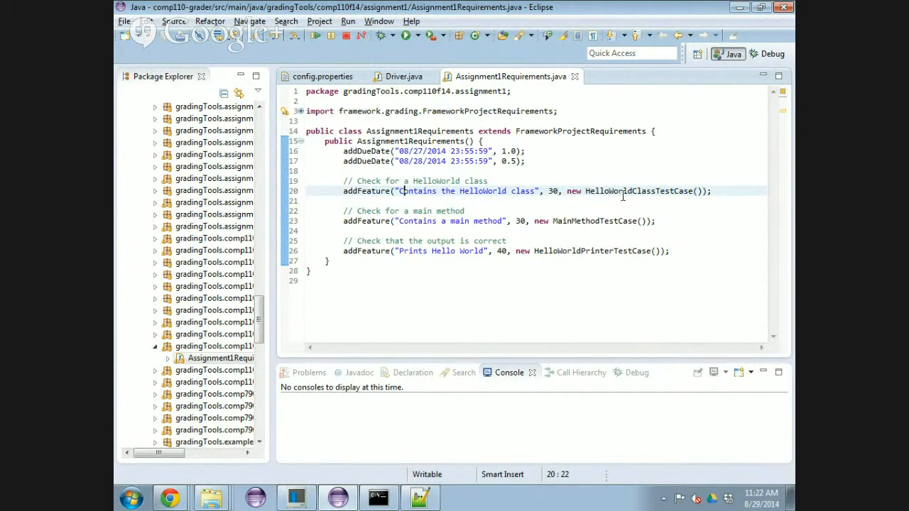
- Open the declaration of HelloWorldClassTestCase from the HelloWorld class feature line
mouse_move(627, 191)
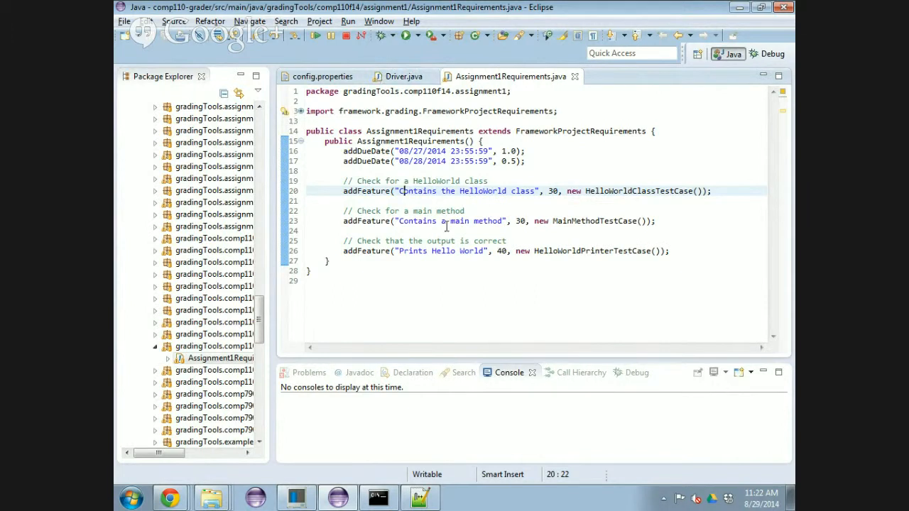
left_click(607, 192)
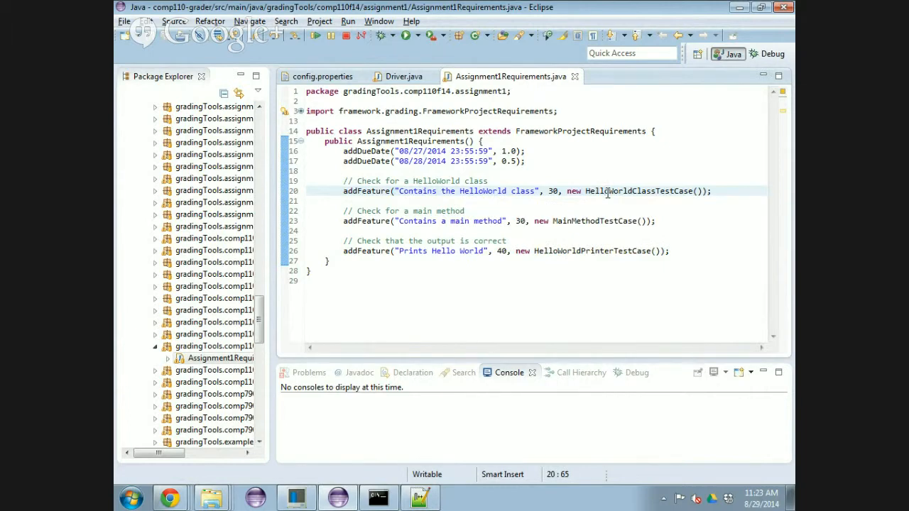
key("F3")
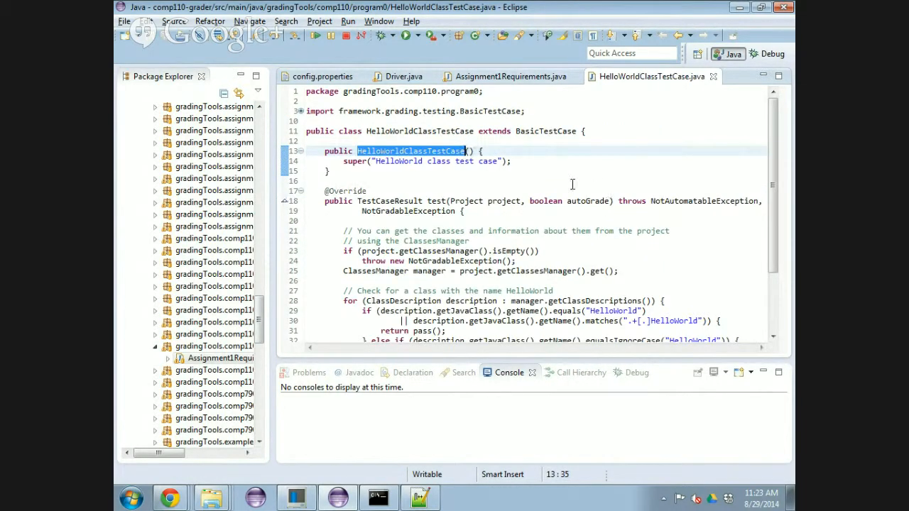
- Examine the test method in HelloWorldClassTestCase.java, including its Project parameter and HelloWorld class name checks, and close the file
scroll(565, 182, "down", 1)
scroll(566, 183, "up", 1)
scroll(444, 223, "down", 1)
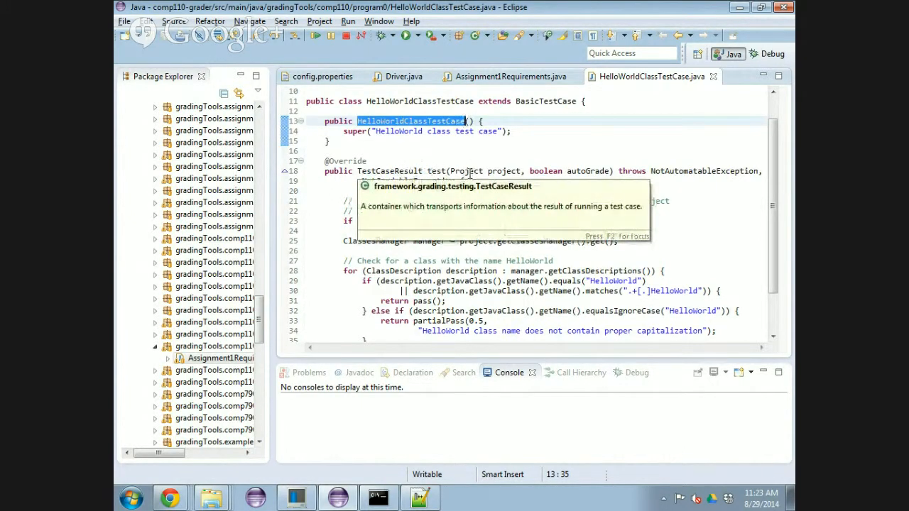
left_click_drag(471, 171, 488, 171)
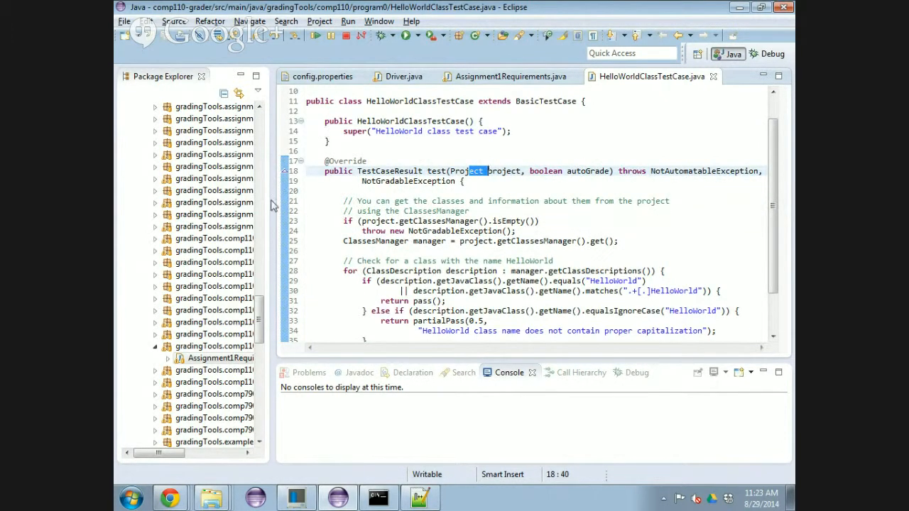
left_click_drag(344, 228, 368, 228)
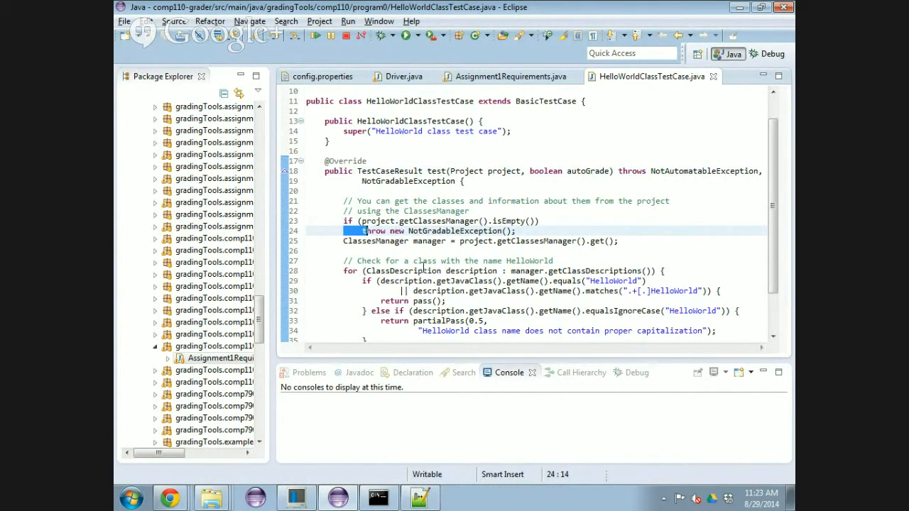
scroll(423, 269, "down", 1)
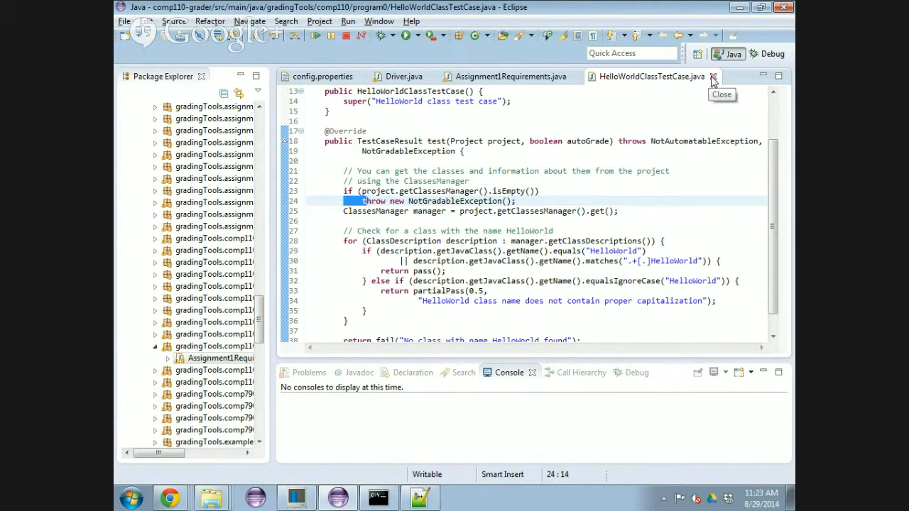
scroll(577, 247, "down", 1)
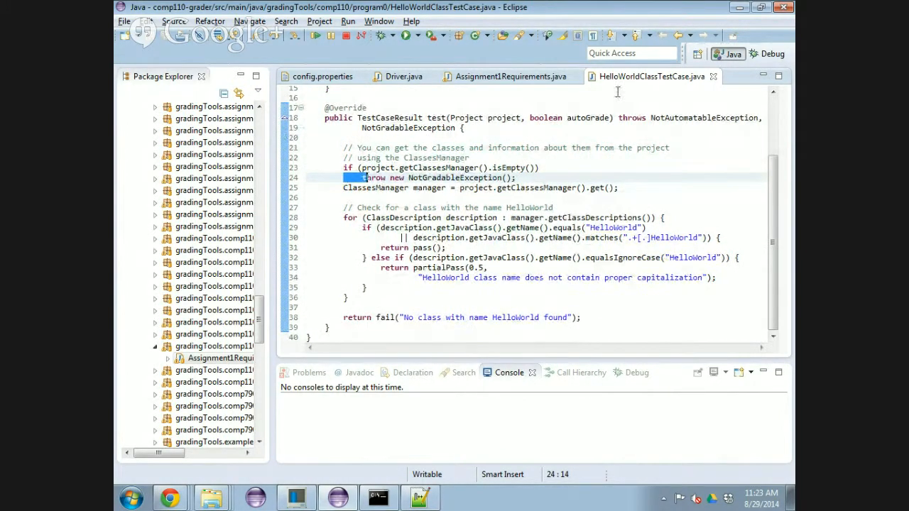
left_click(714, 77)
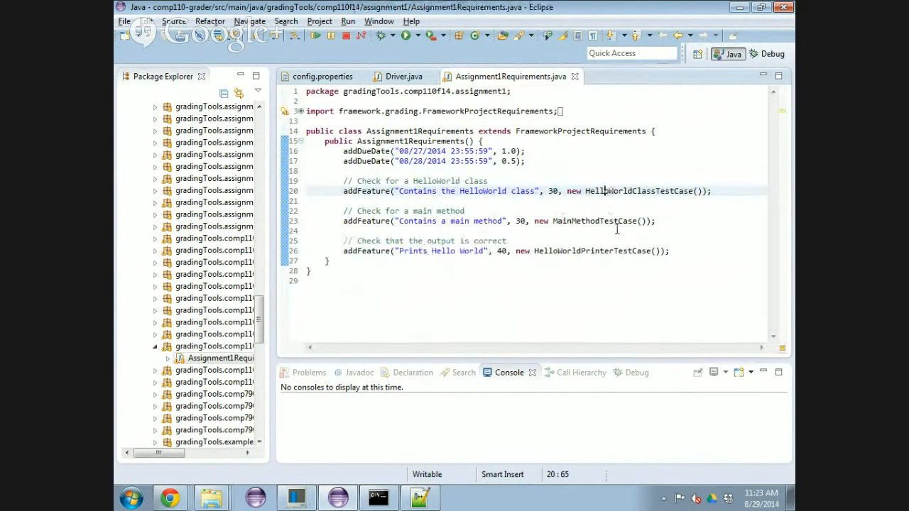
- Open the declaration of HelloWorldPrinterTestCase and examine how its test method launches the project, collects the output and checks it
left_click(604, 254)
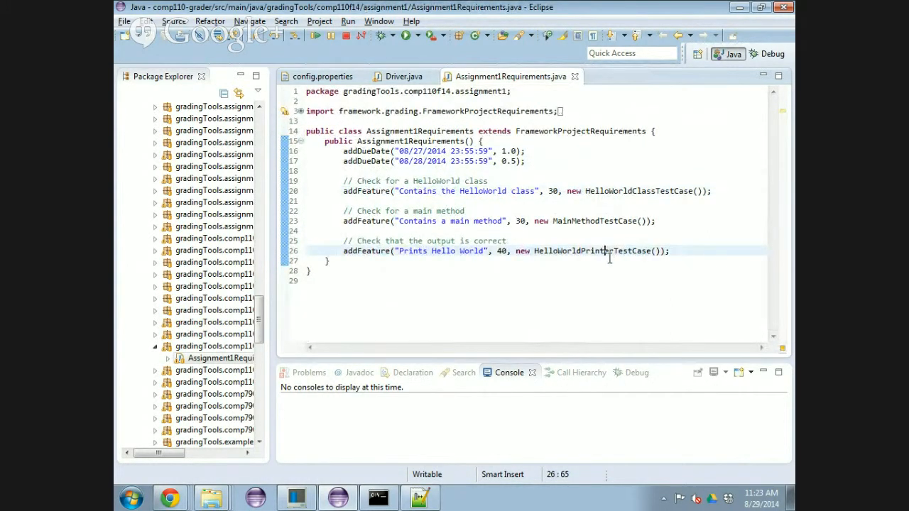
key("F3")
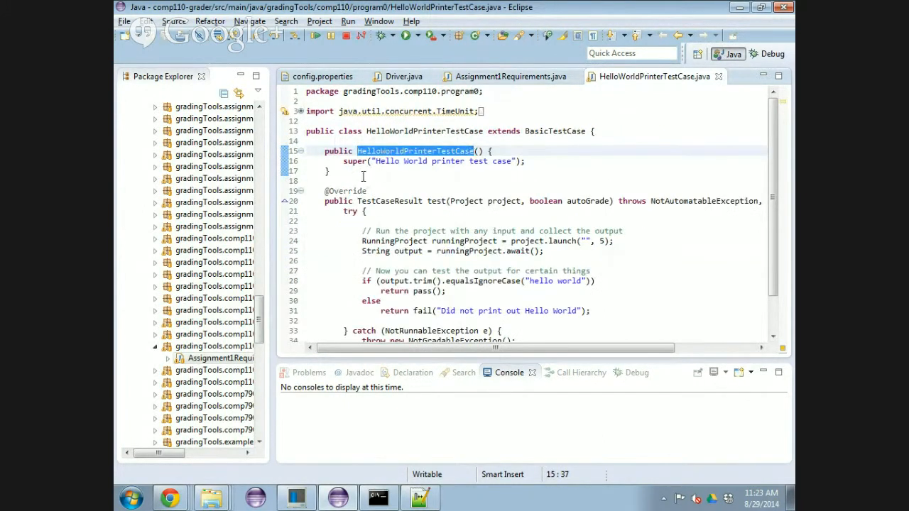
left_click(363, 241)
left_click_drag(364, 241, 562, 242)
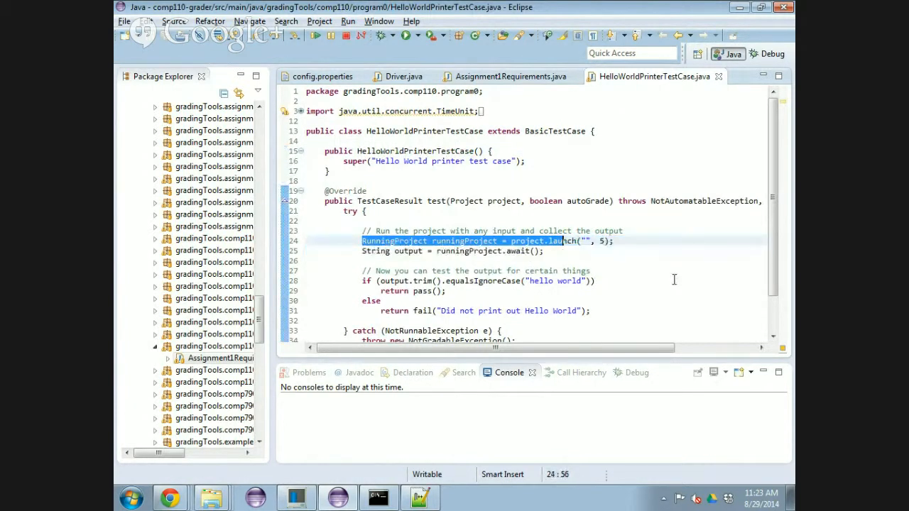
left_click(605, 242)
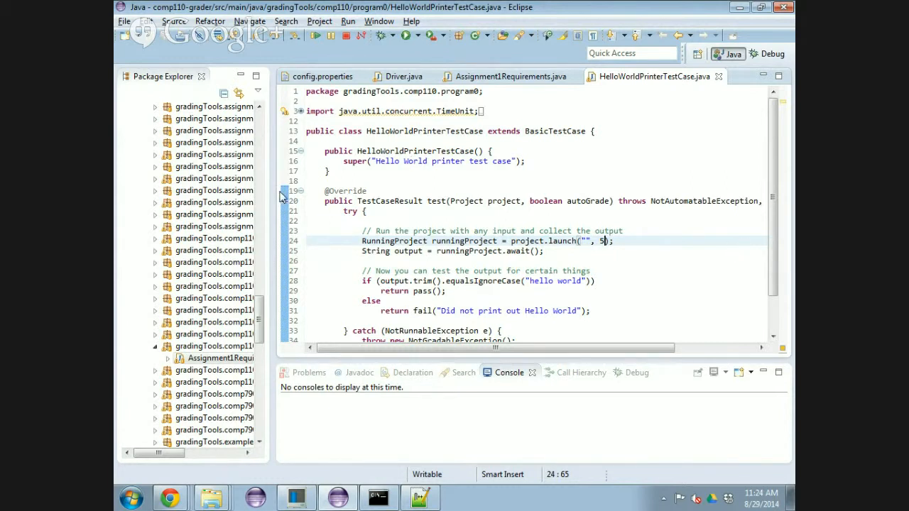
left_click_drag(353, 251, 514, 261)
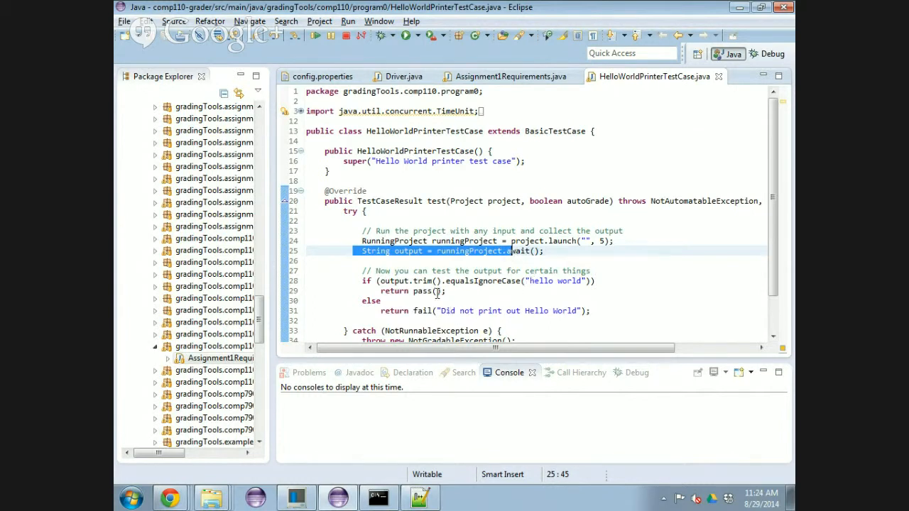
scroll(437, 294, "down", 1)
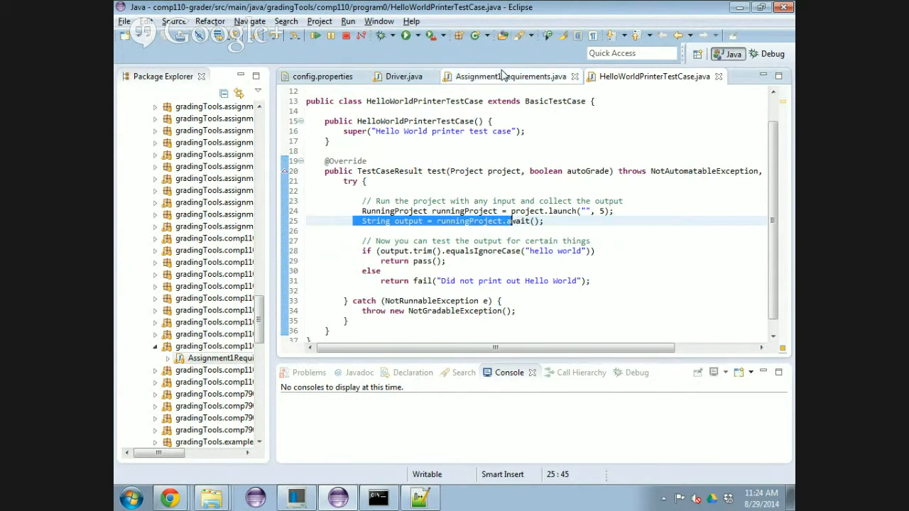
- Close the printer test case, open the HelloWorldClassTestCase declaration, examine its pass, partialPass and fail returns, and close the file
left_click(719, 76)
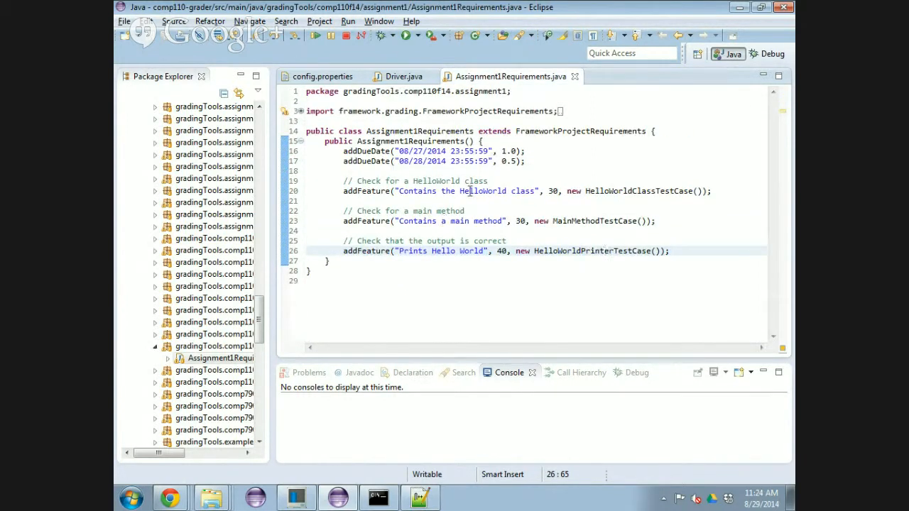
left_click(618, 191)
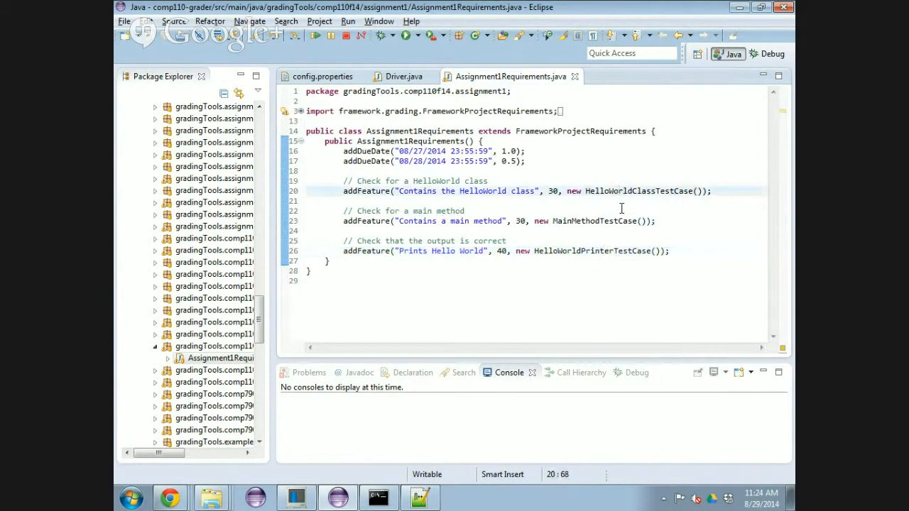
key("F3")
scroll(517, 280, "down", 2)
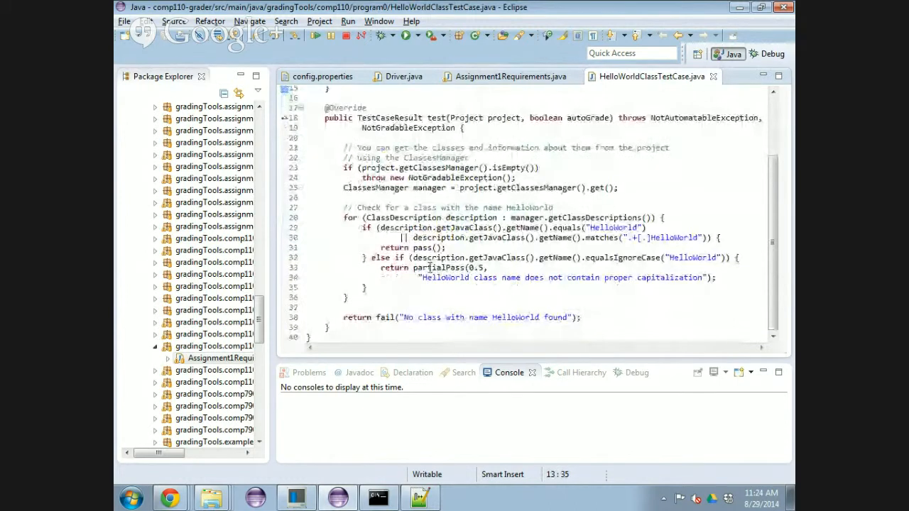
mouse_move(429, 268)
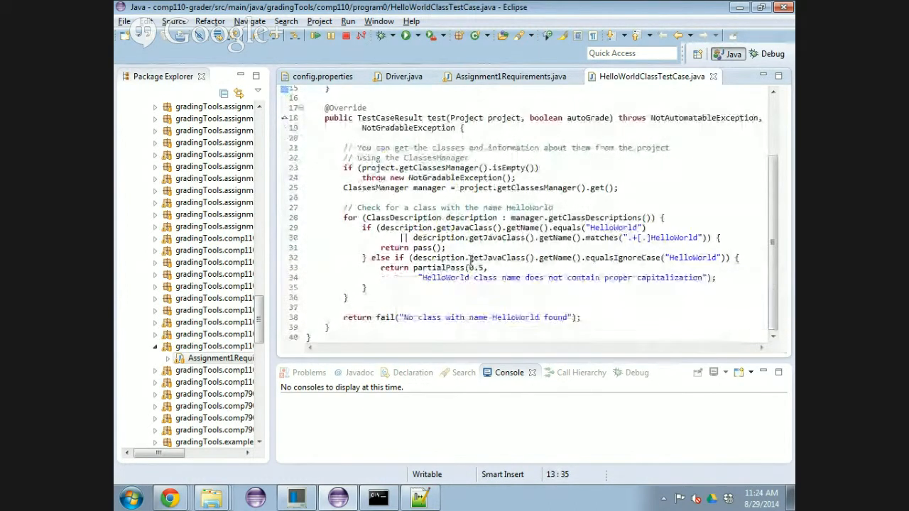
mouse_move(470, 262)
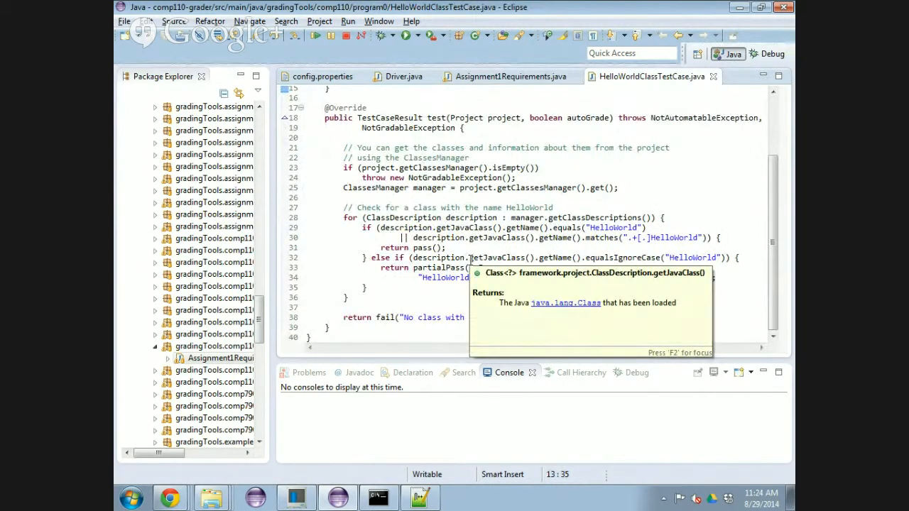
mouse_move(513, 210)
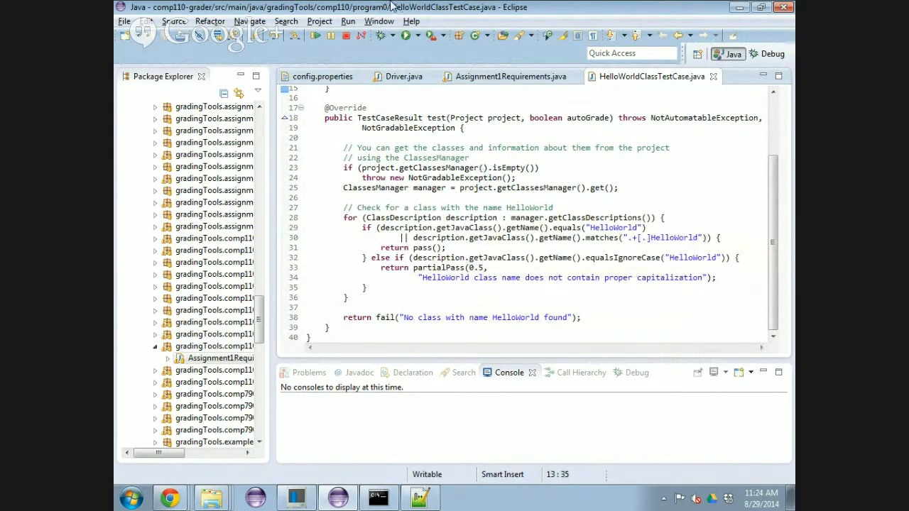
left_click(713, 77)
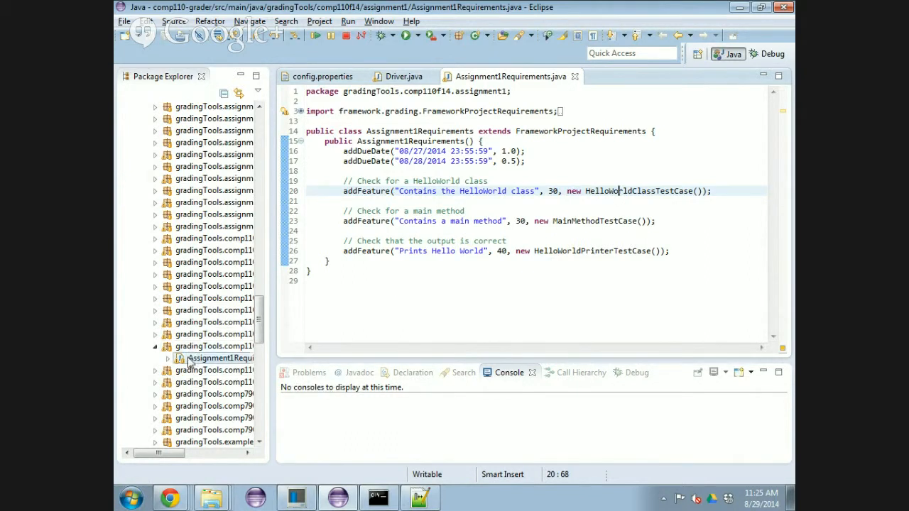
- Widen the project tree and expand the target folder to view the built comp110-grader jar files
left_click(270, 285)
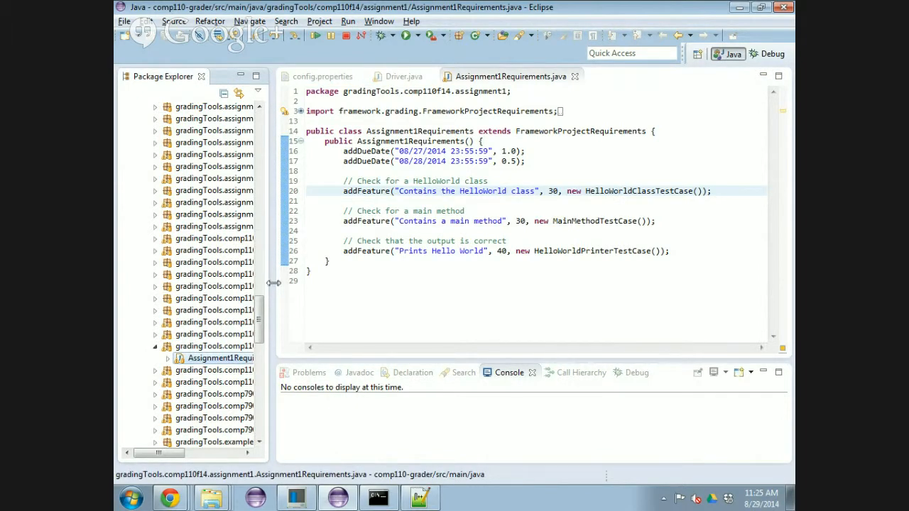
left_click_drag(269, 287, 372, 287)
scroll(294, 306, "down", 9)
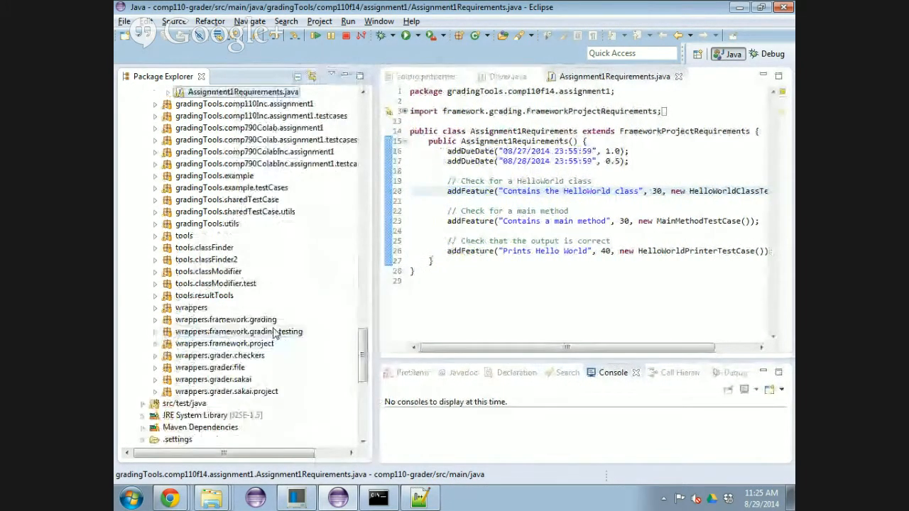
left_click(144, 428)
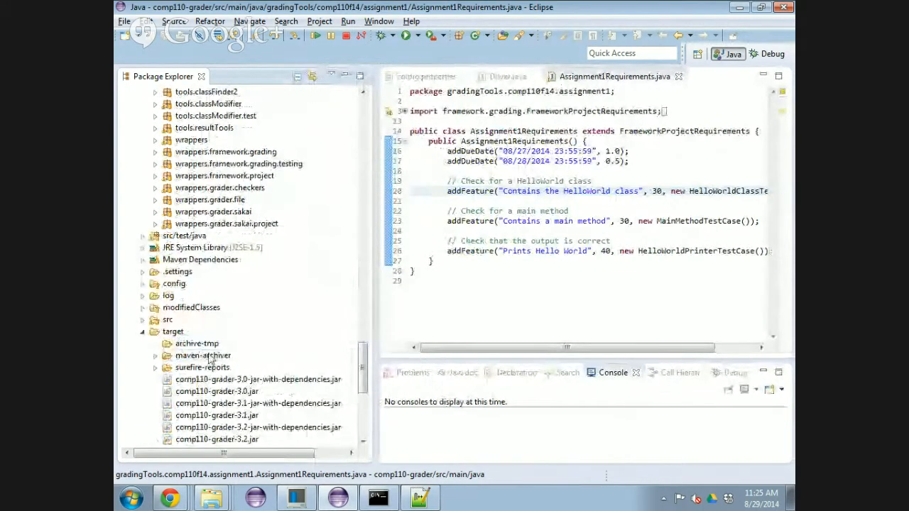
scroll(213, 355, "down", 1)
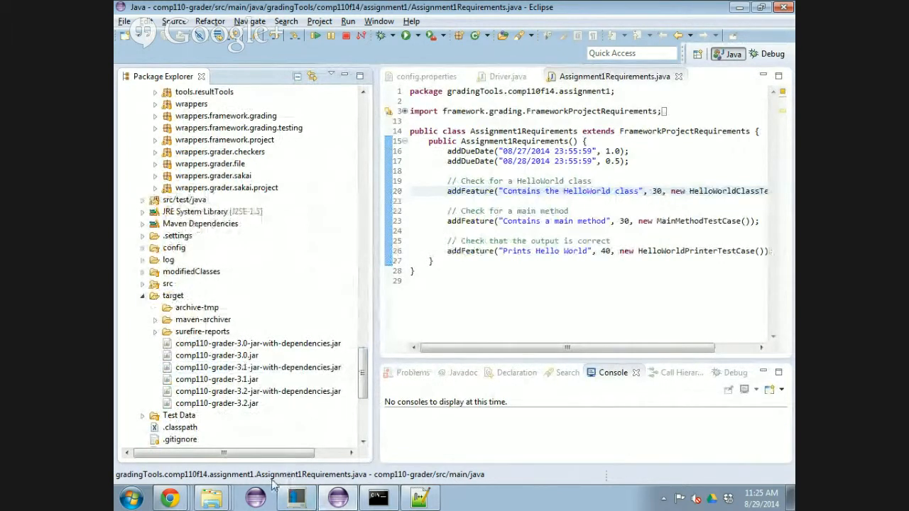
- Switch to the automated_grader_programs folder in Windows Explorer and delete the log folder, .gradersettings and grading assignments.xlsx
mouse_move(208, 504)
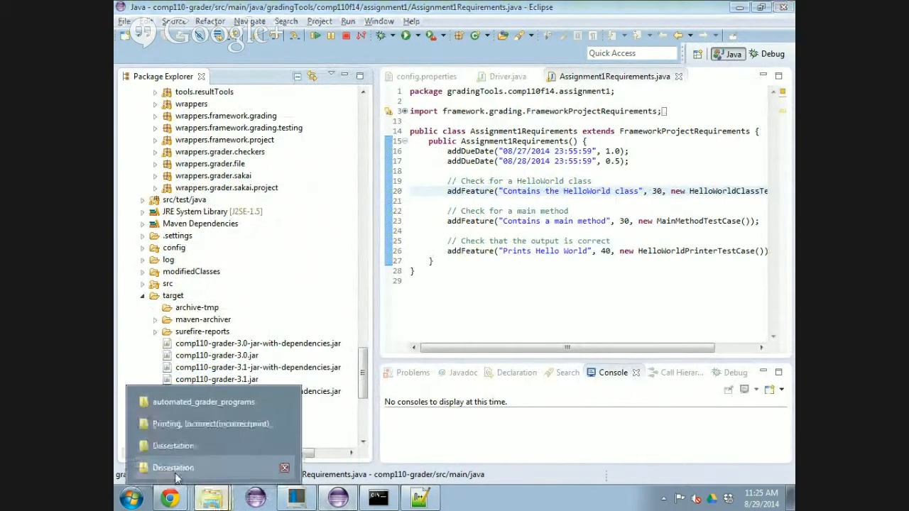
left_click(200, 403)
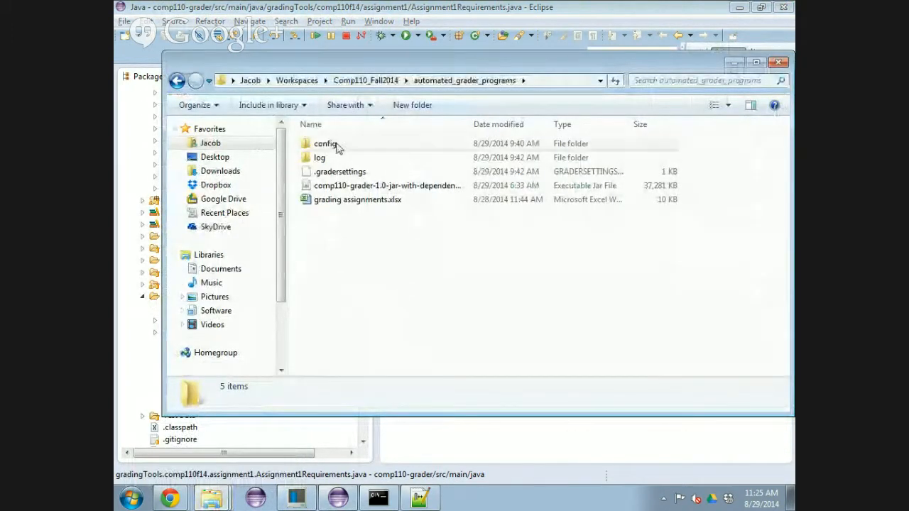
left_click(321, 157)
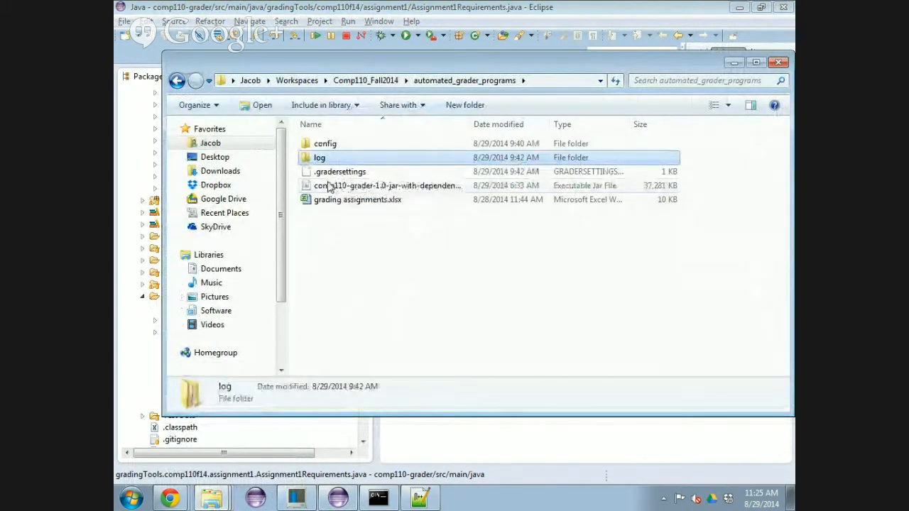
left_click(340, 171, "ctrl")
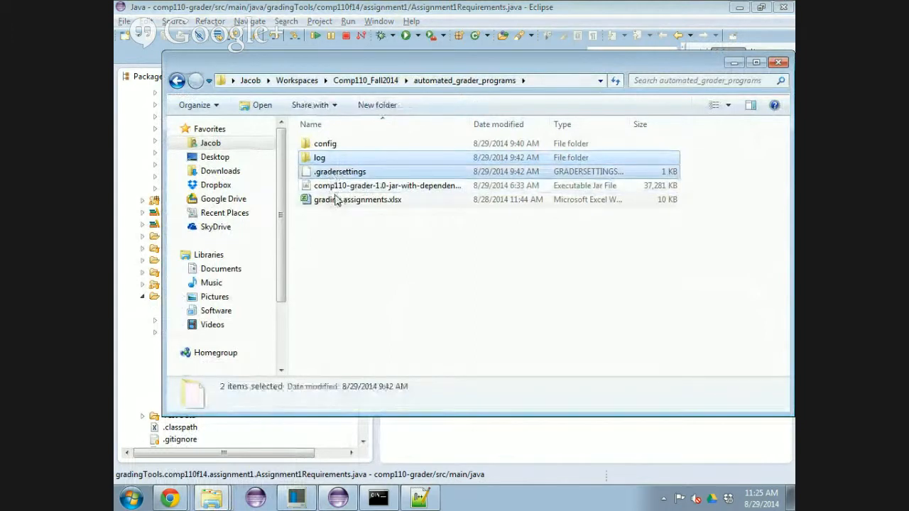
left_click(335, 199, "ctrl")
key("Delete")
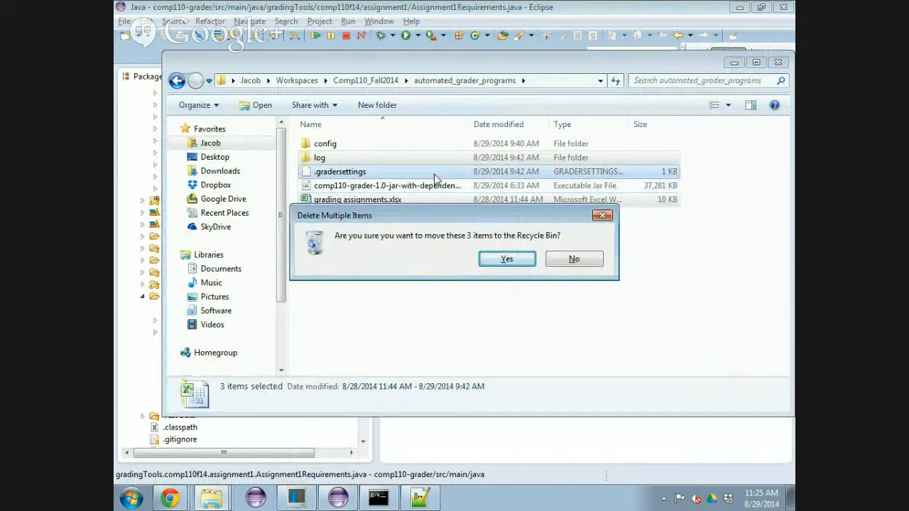
key("Return")
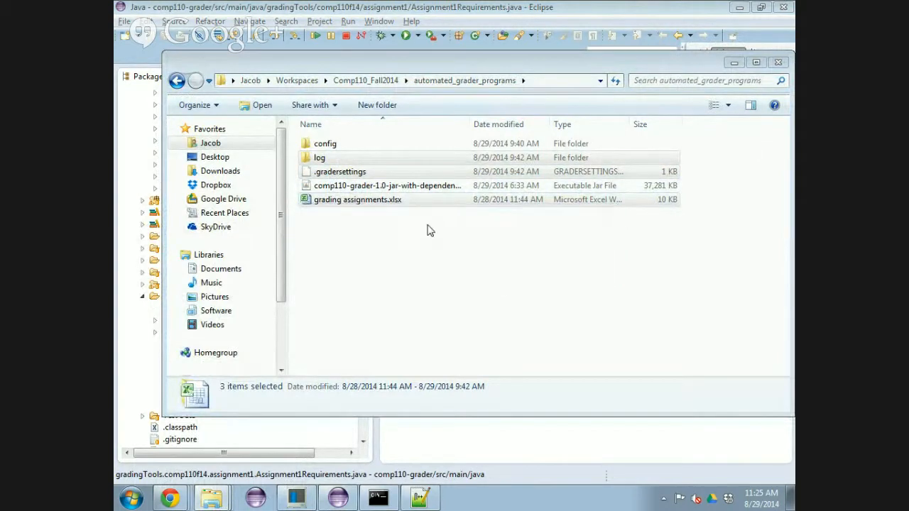
- Delete dynamicconfig.properties from the config folder and return to automated_grader_programs
double_click(360, 141)
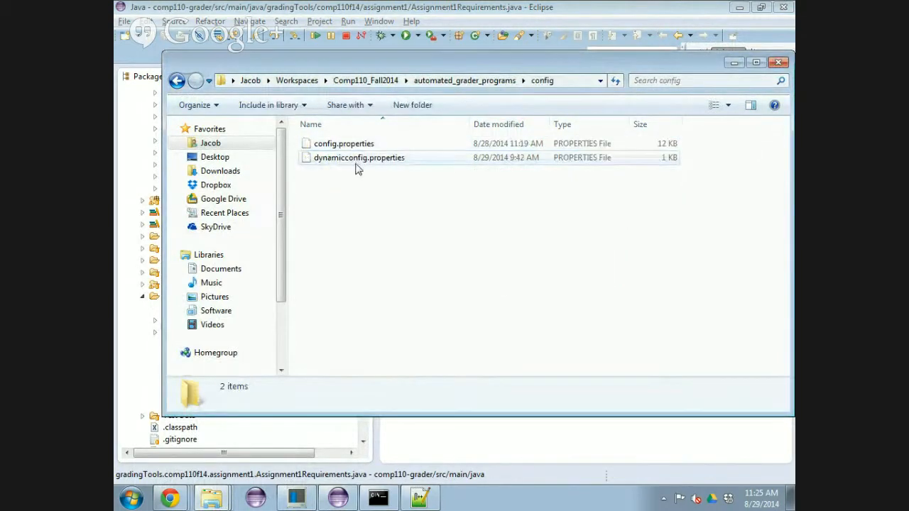
left_click(355, 162)
key("Delete")
key("Return")
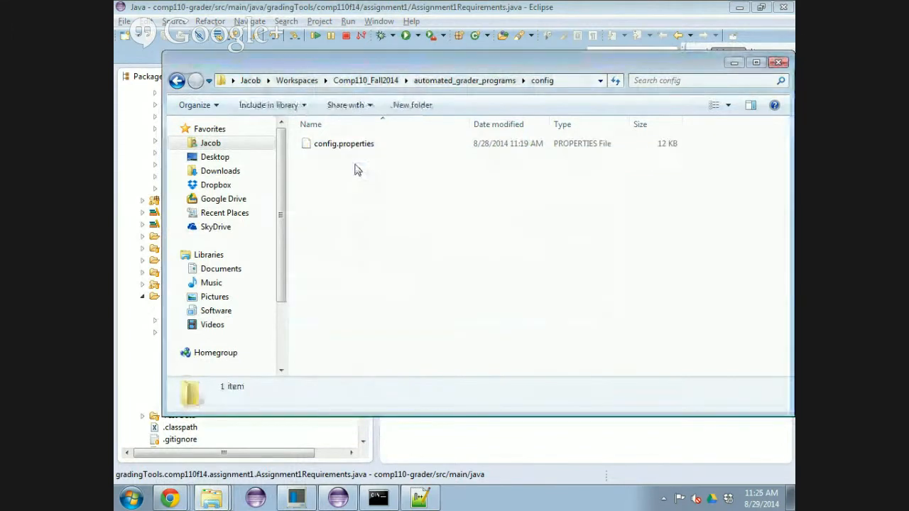
left_click(466, 82)
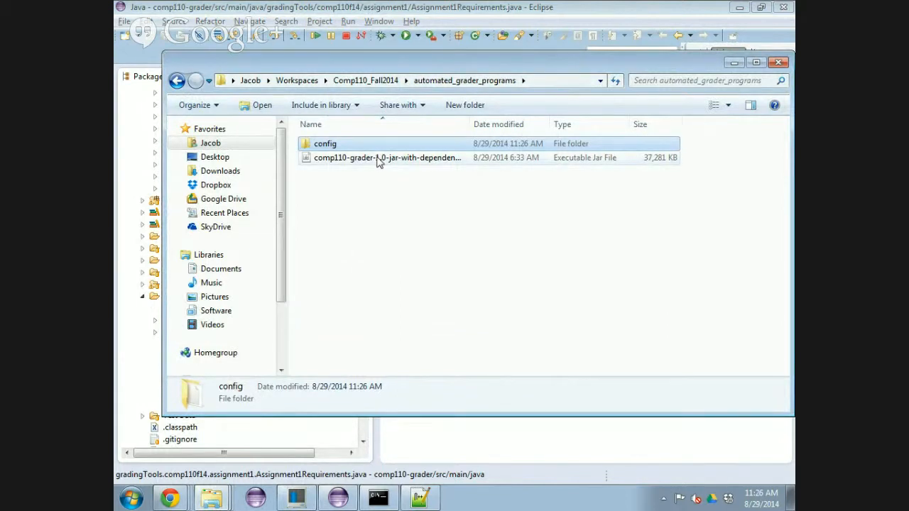
- Widen the Name column to show the full jar file name, and check the config folder's contents
left_click_drag(470, 125, 507, 123)
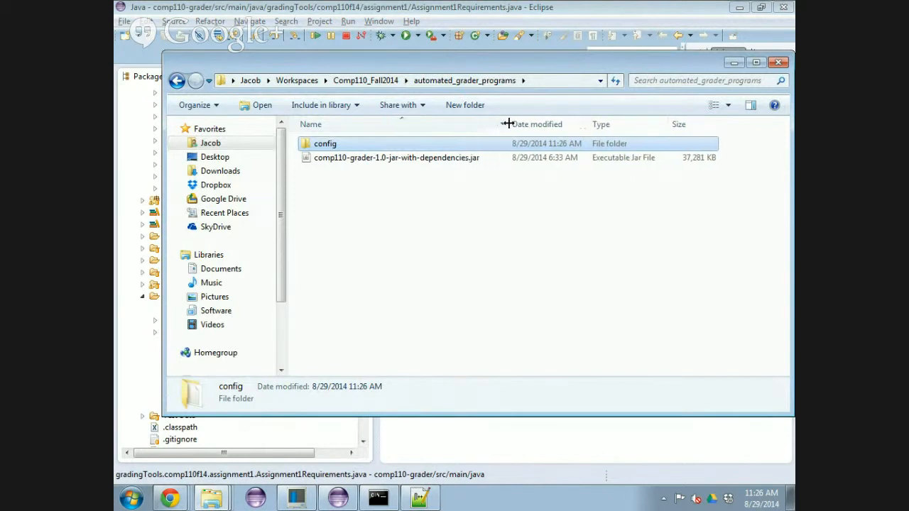
double_click(330, 144)
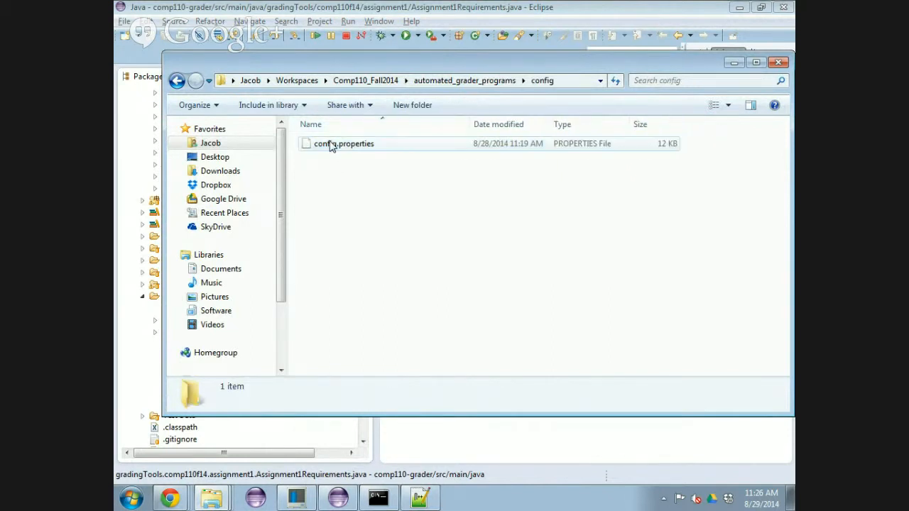
left_click(469, 81)
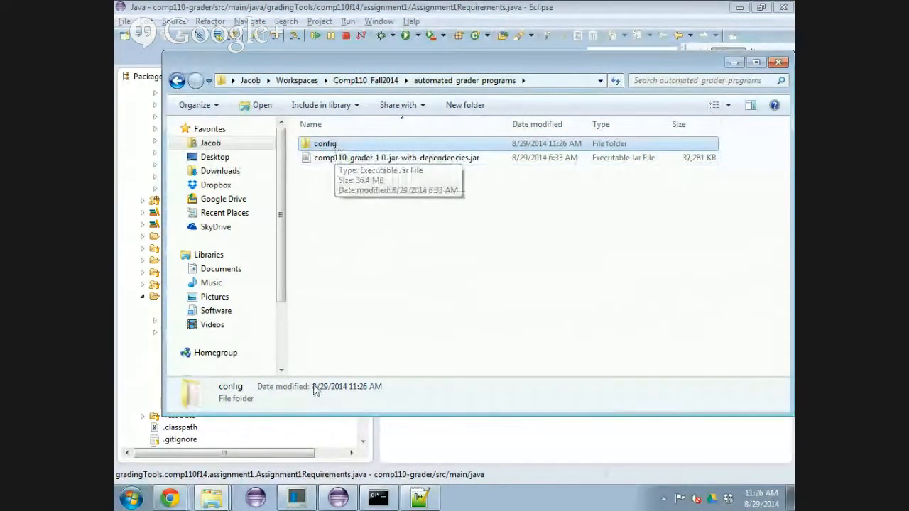
- Switch to the command prompt and run java -jar comp110-grader-1.0-jar-with-dependencies.jar
left_click(391, 495)
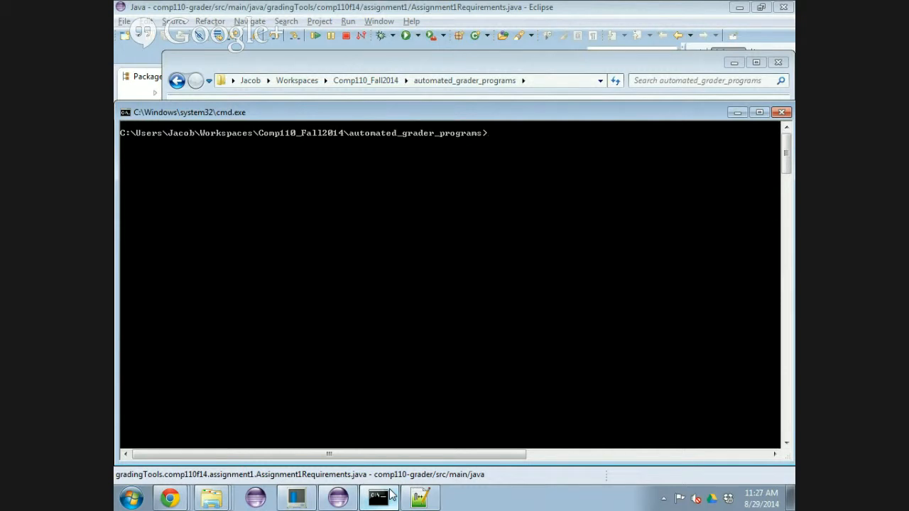
type("java -jar com")
key("Tab")
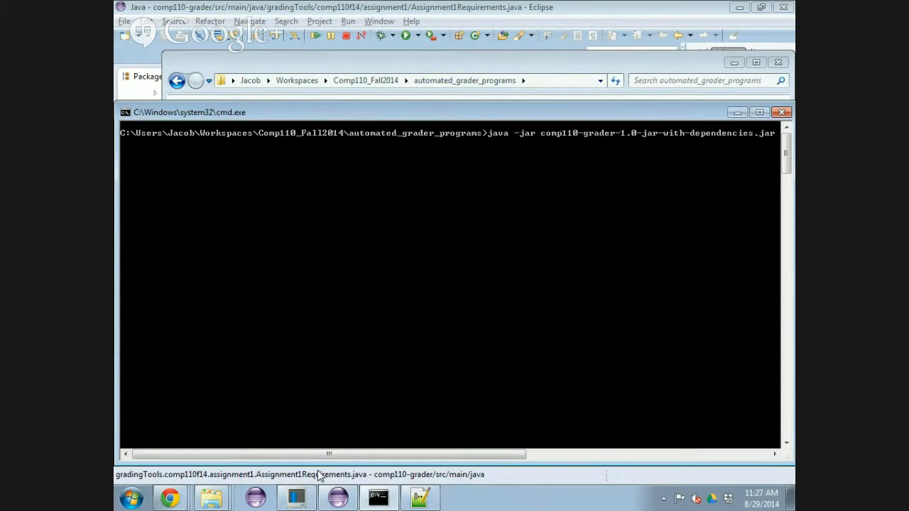
key("Return")
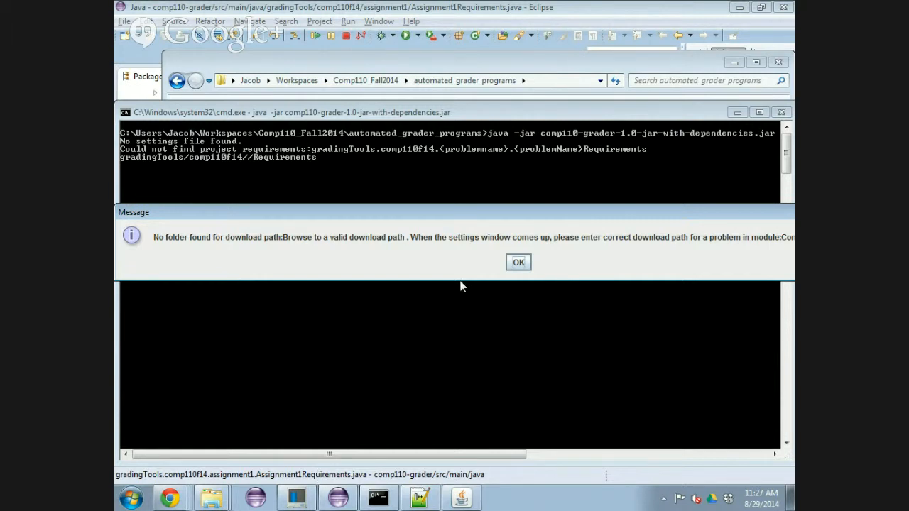
- Dismiss the download path message and choose Comp110f14 as the module in Grader Assistant Starter
left_click(518, 262)
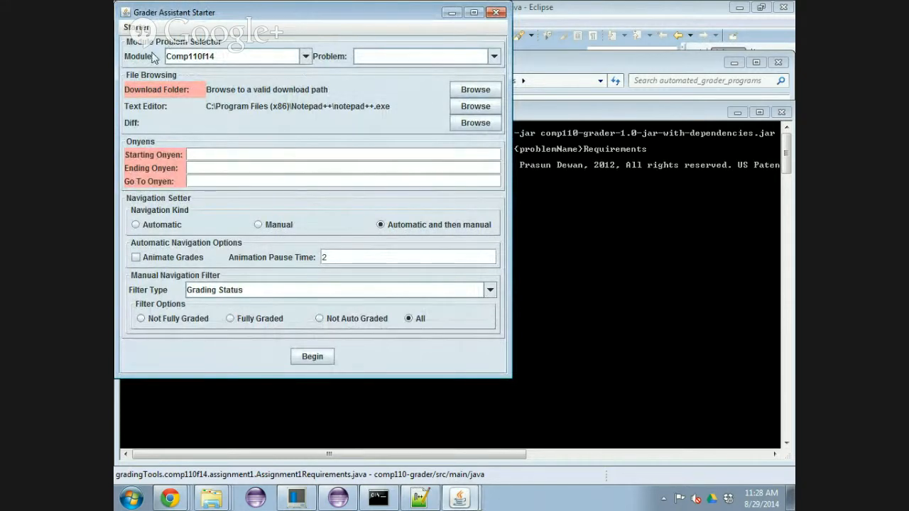
left_click(304, 61)
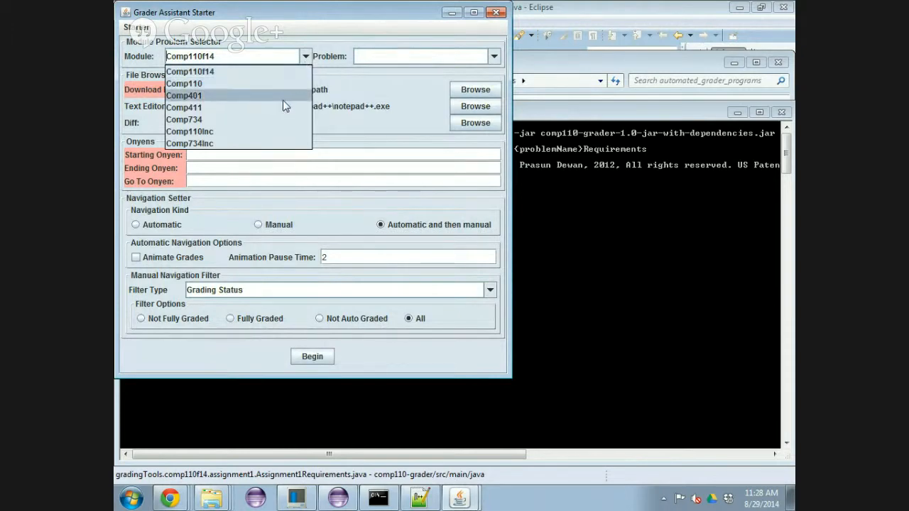
left_click(260, 72)
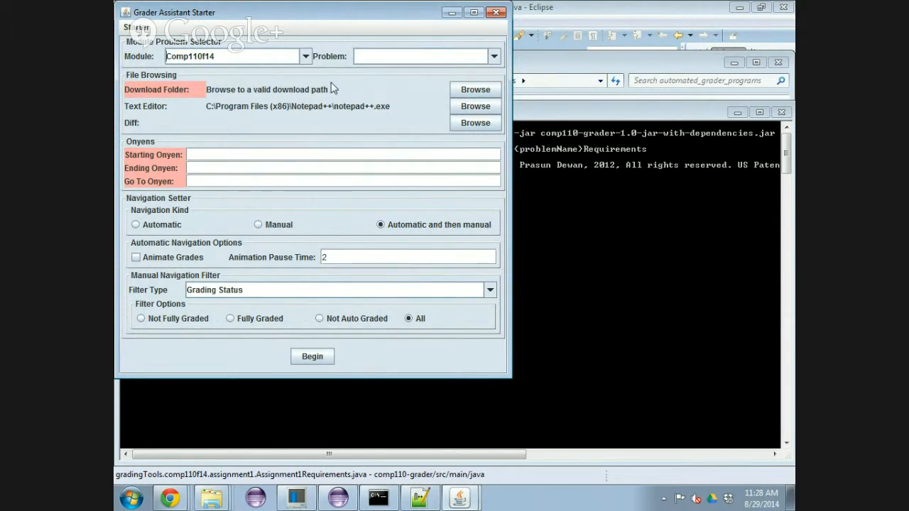
- Switch to Eclipse and examine the requirements, execution command, language and grading controller settings in config.properties
left_click(338, 498)
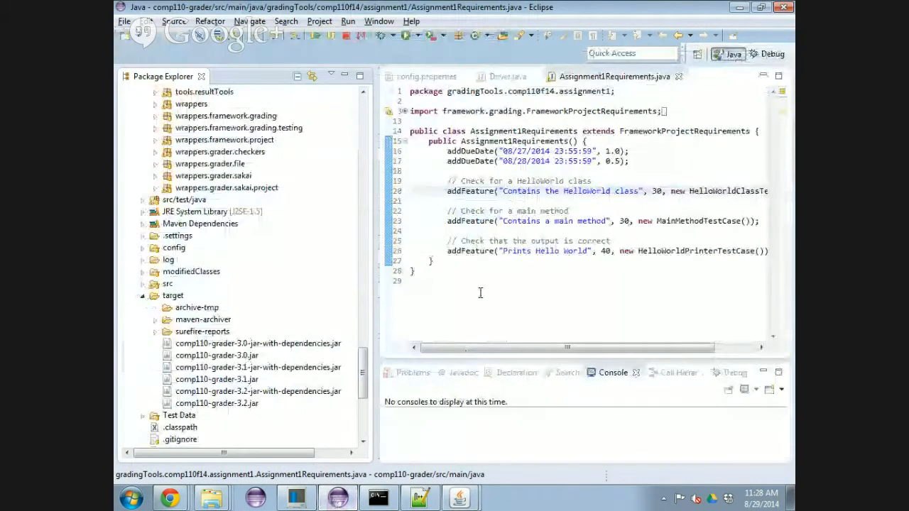
left_click(440, 76)
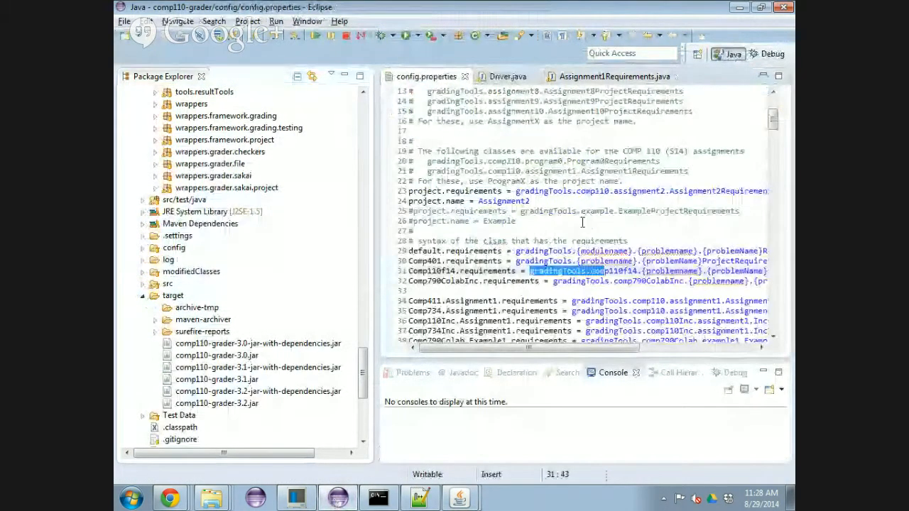
scroll(581, 221, "down", 1)
scroll(581, 221, "down", 5)
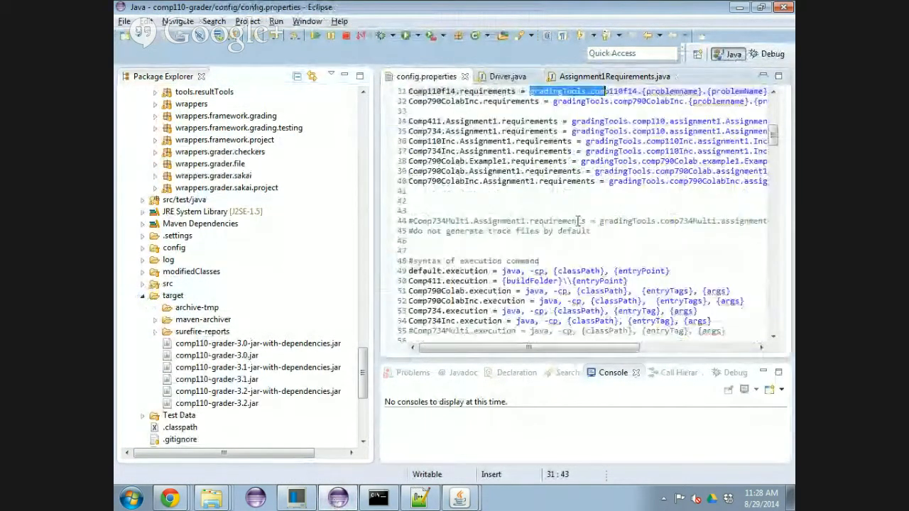
scroll(581, 222, "down", 6)
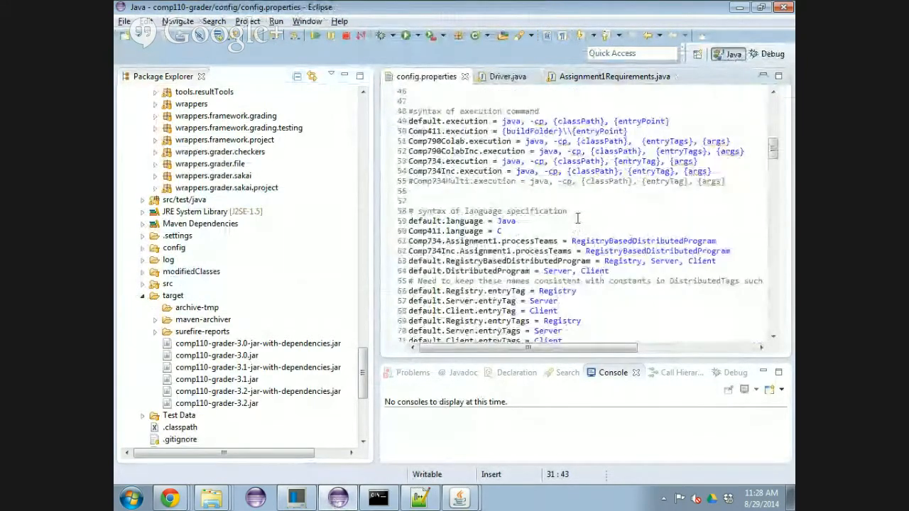
scroll(581, 216, "up", 5)
scroll(580, 213, "up", 2)
scroll(714, 193, "up", 5)
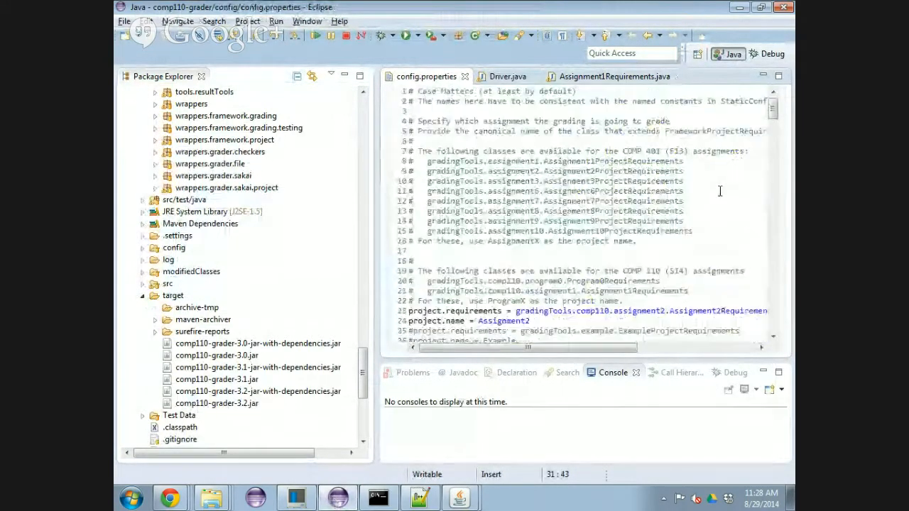
scroll(712, 177, "down", 5)
scroll(712, 176, "down", 8)
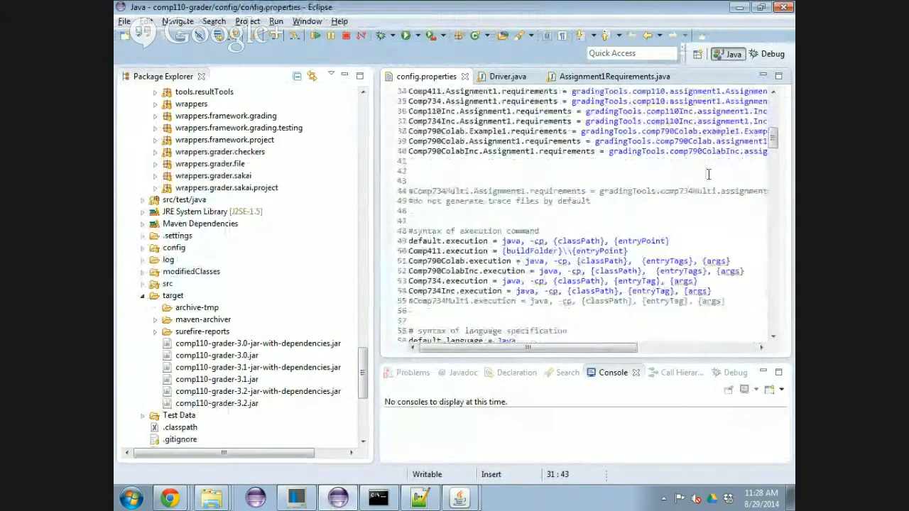
scroll(691, 167, "down", 11)
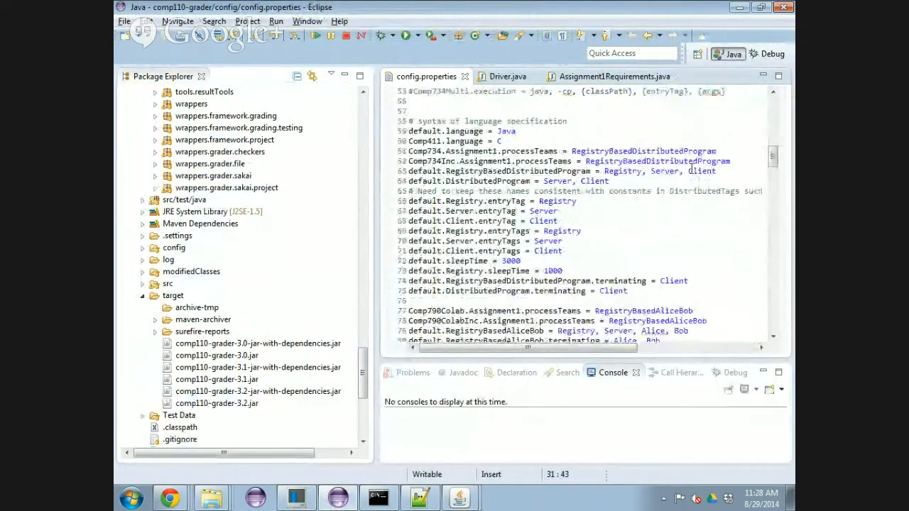
scroll(689, 166, "down", 13)
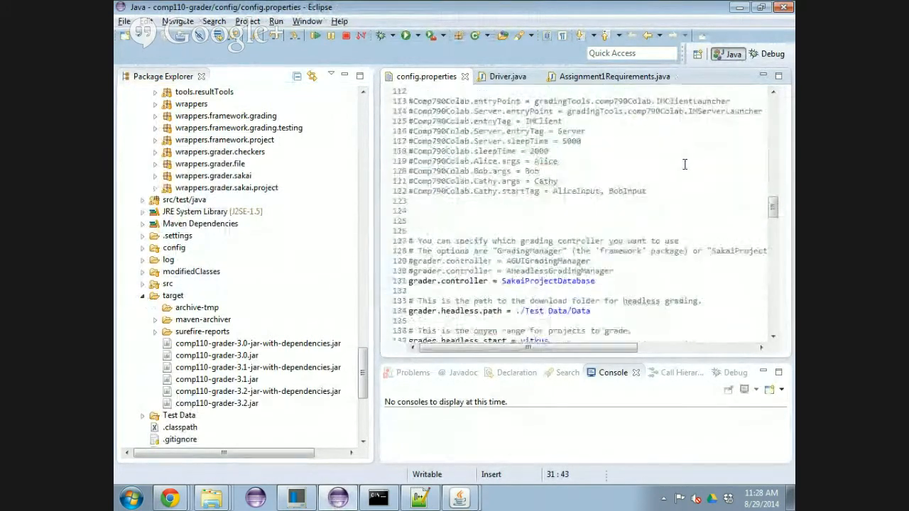
- Locate the modules setting in config.properties and highlight its entries from Comp110f14 through Comp411
key("ctrl+f")
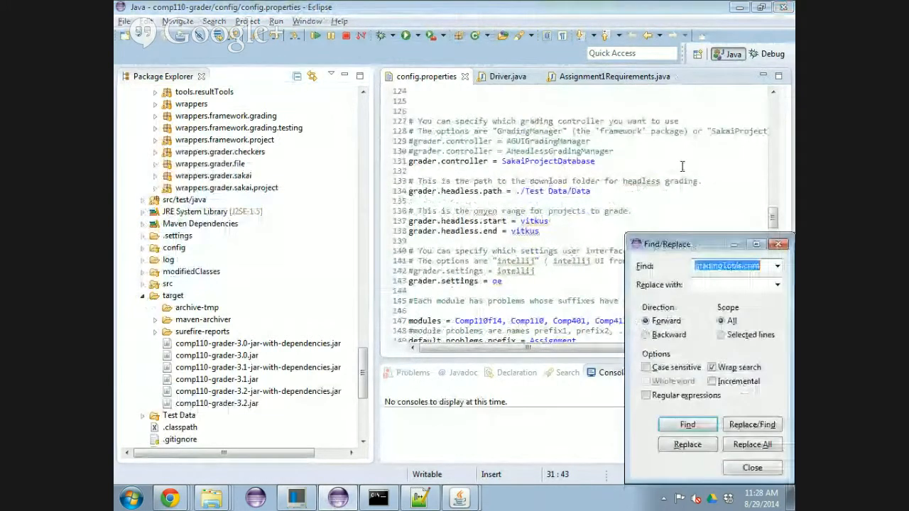
type("comp")
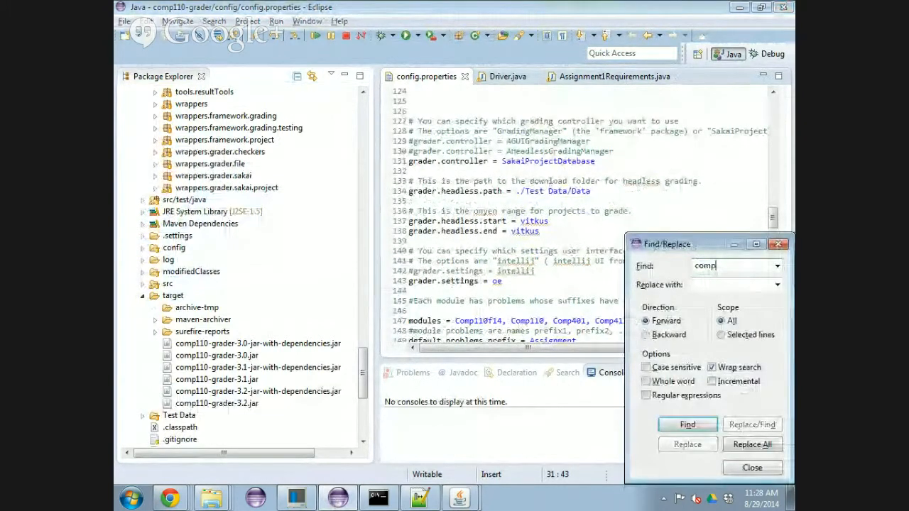
left_click(752, 467)
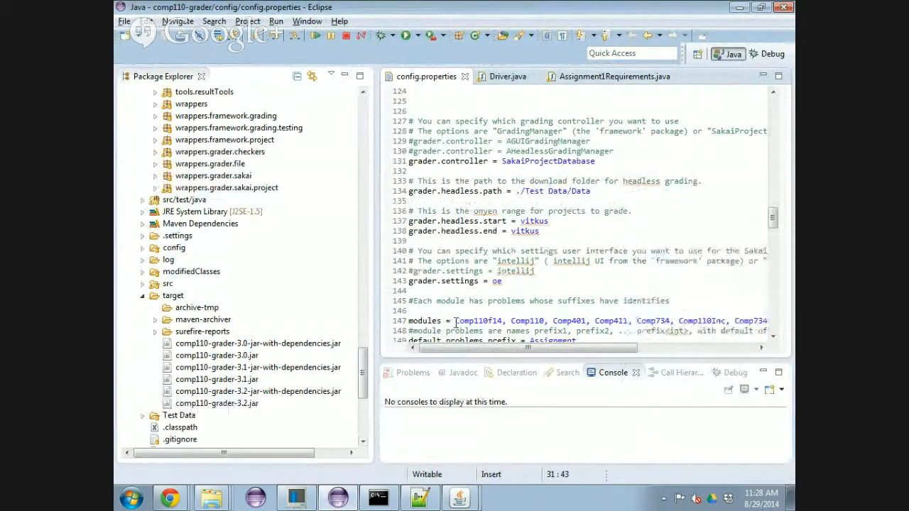
left_click_drag(455, 320, 633, 322)
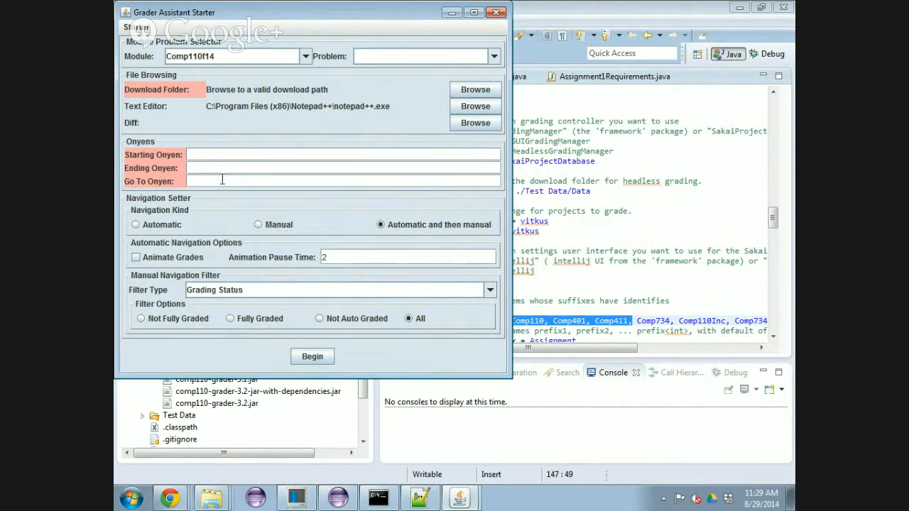
- Return to Grader Assistant Starter and set the download folder to Test 110 Fall 2014 Assignments inside Workspaces
left_click(483, 90)
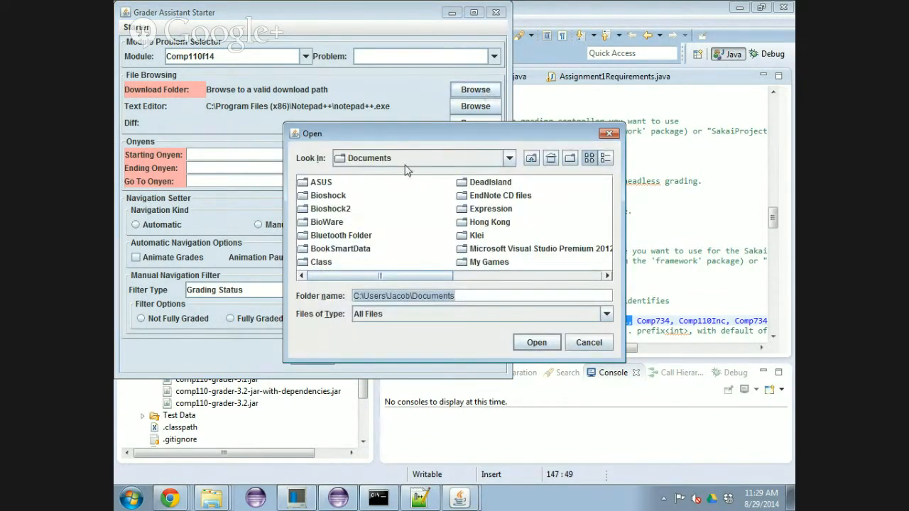
left_click(531, 158)
left_click_drag(446, 278, 530, 277)
double_click(538, 210)
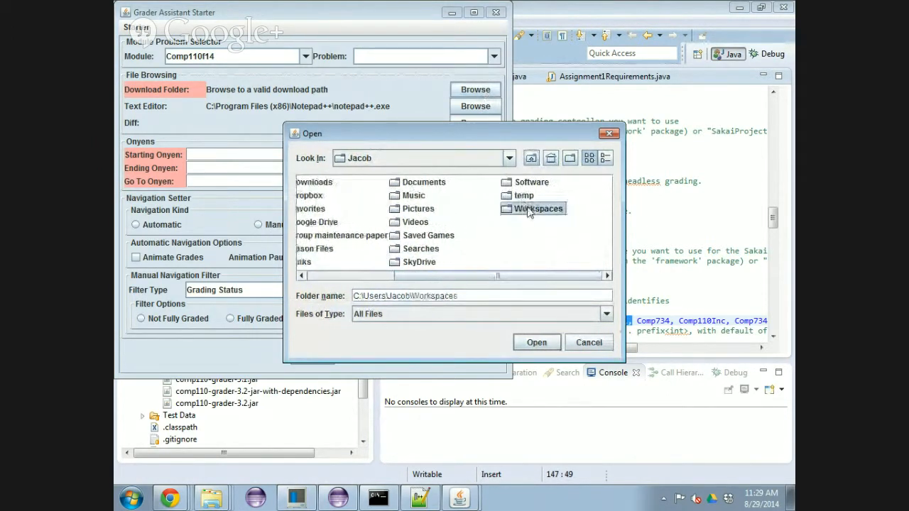
left_click_drag(446, 280, 520, 281)
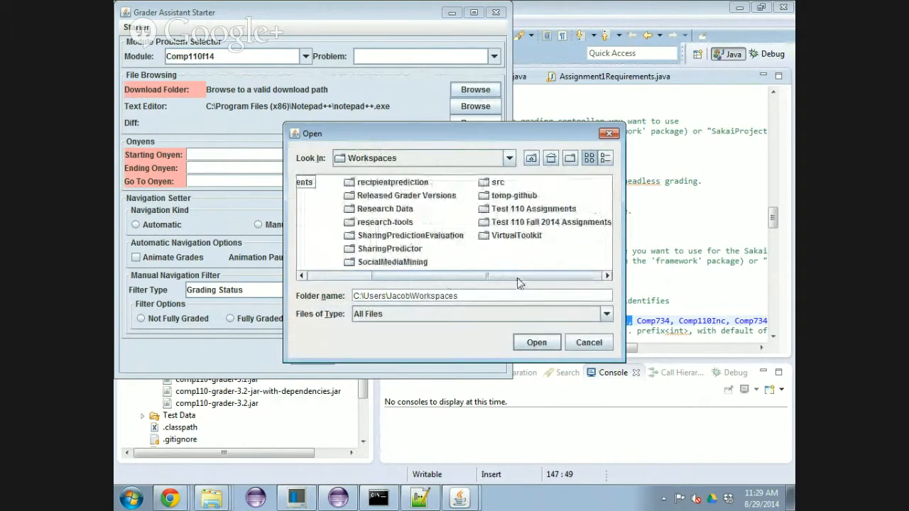
double_click(533, 224)
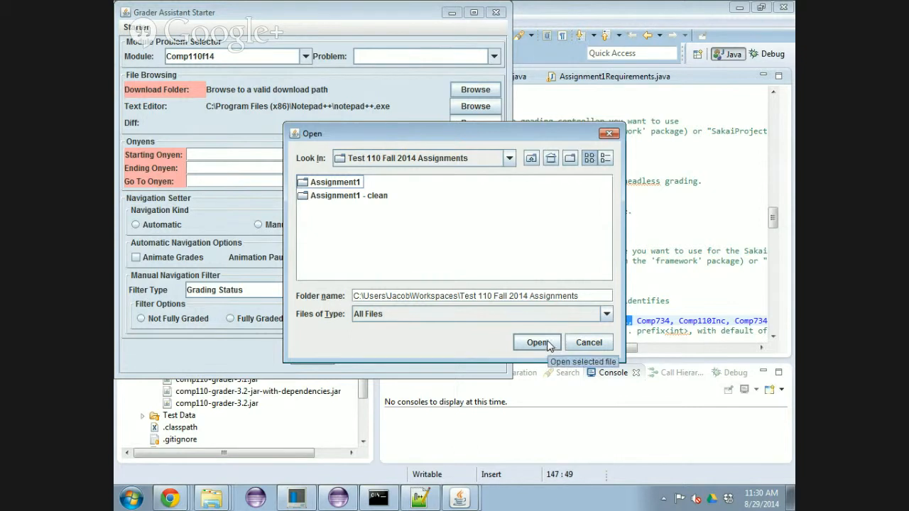
left_click(548, 345)
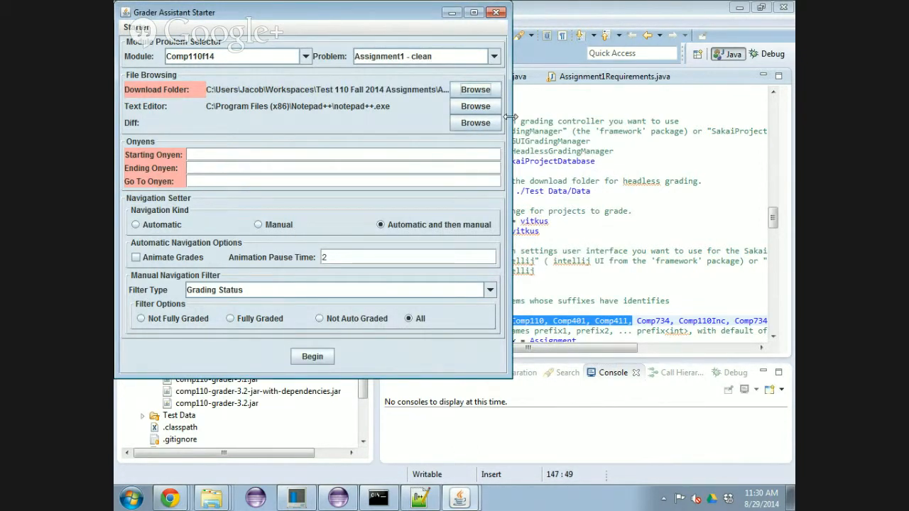
- Widen the Grader Assistant Starter window to show the full download path, and choose Assignment1 as the problem
left_click_drag(502, 122, 683, 123)
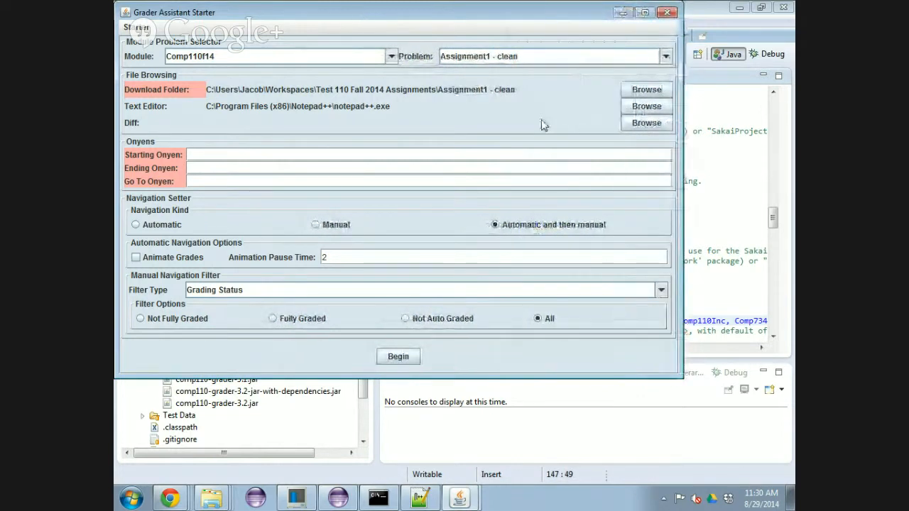
left_click(666, 57)
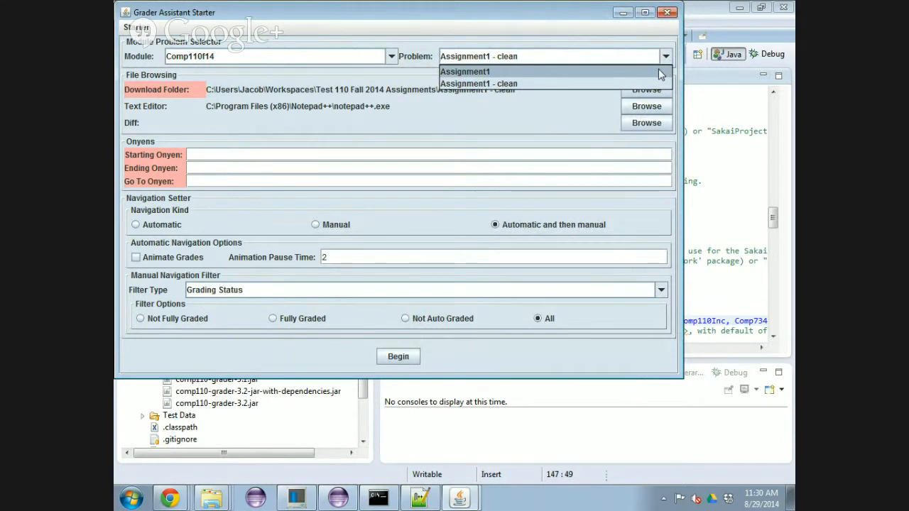
left_click(660, 72)
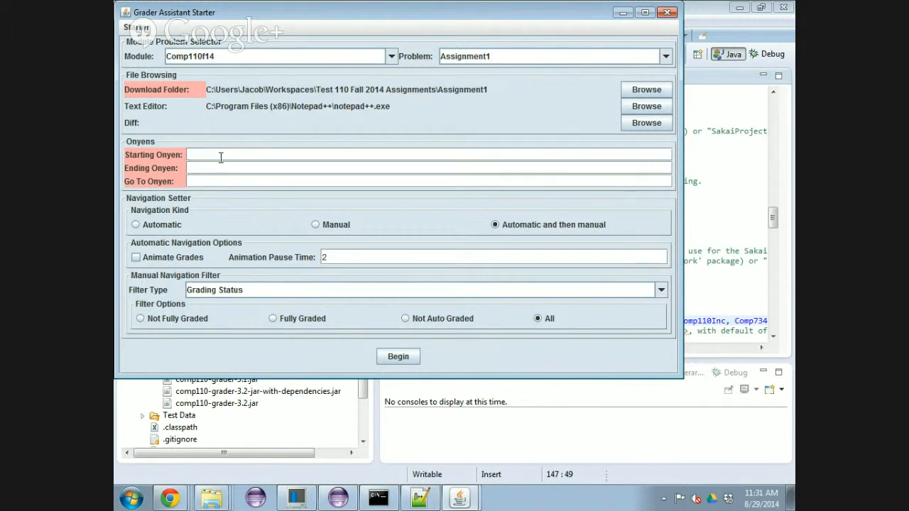
- Set the starting onyen to acorrect and the ending onyen to skproject
type("acr")
type("orrect")
key("Tab")
type("sk")
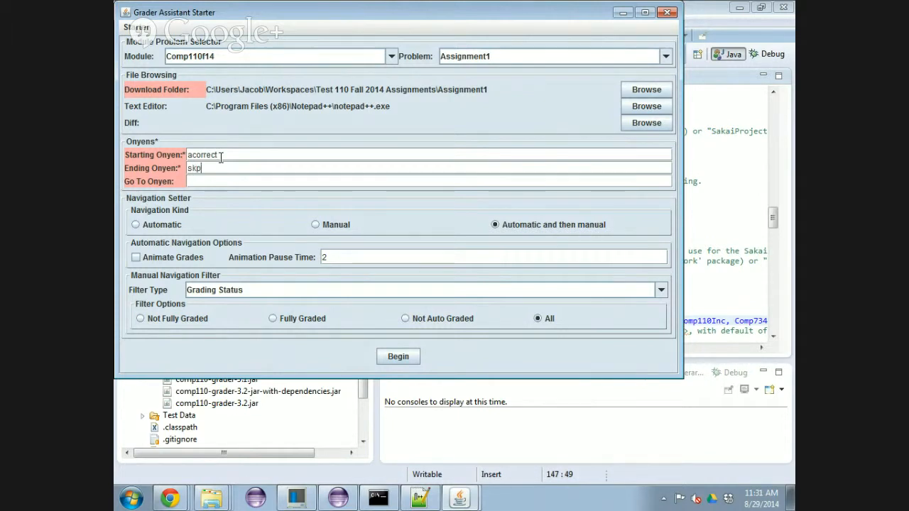
type("project")
- Switch to the file explorer window with the test assignments and go up to the Assignment1 folder
key("alt+Tab")
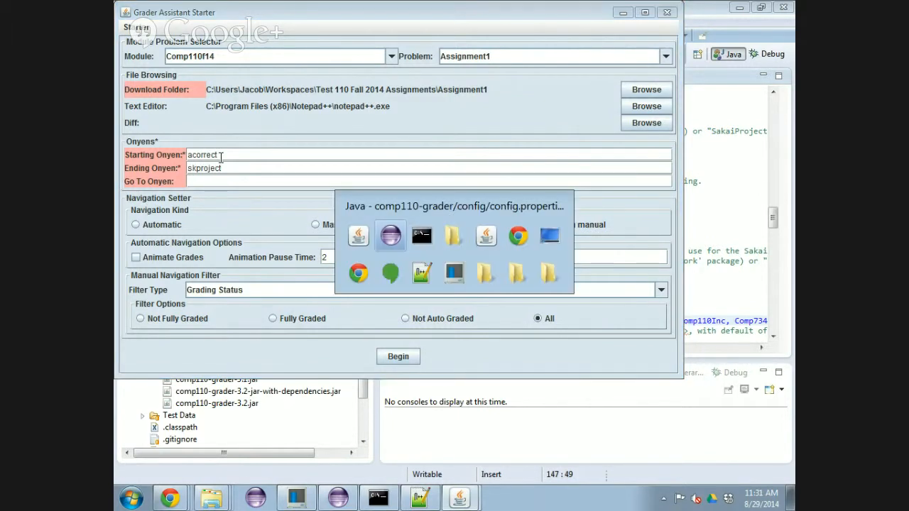
key("alt+Tab")
key("alt+Tab")
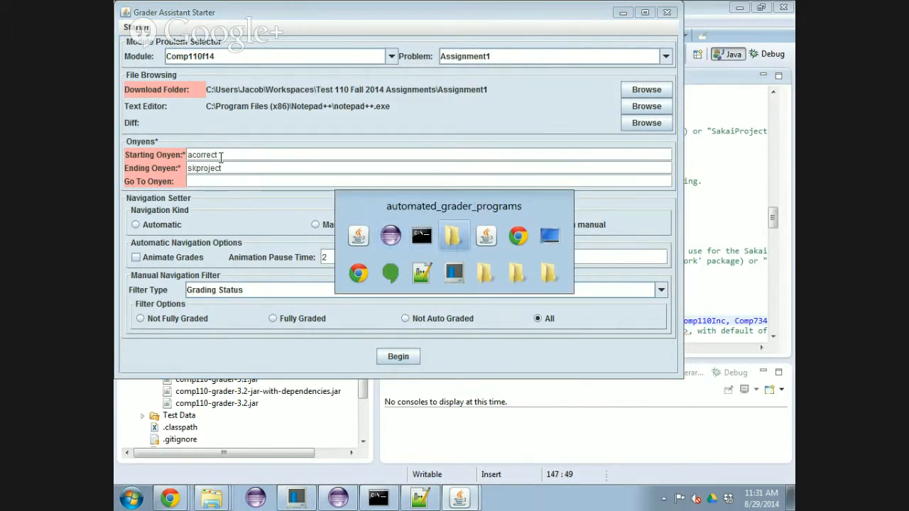
key("alt+Tab")
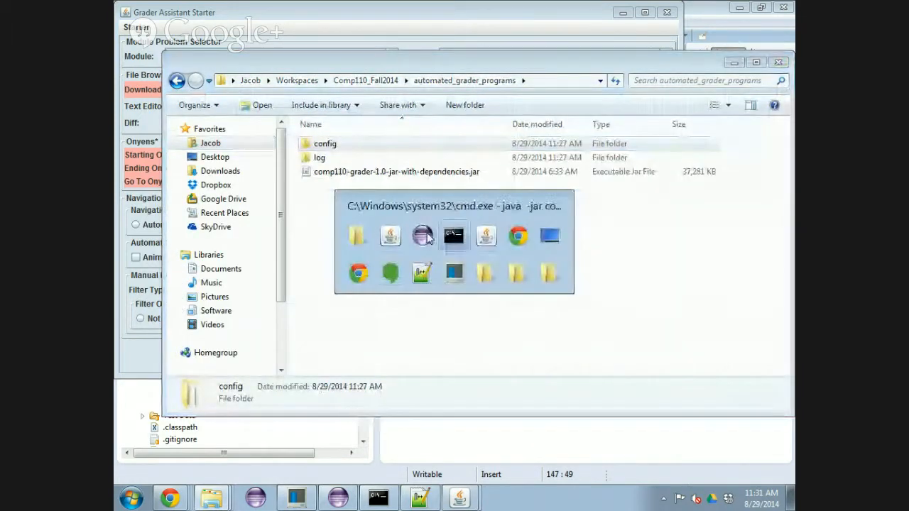
key("alt+Tab")
key("alt+Tab")
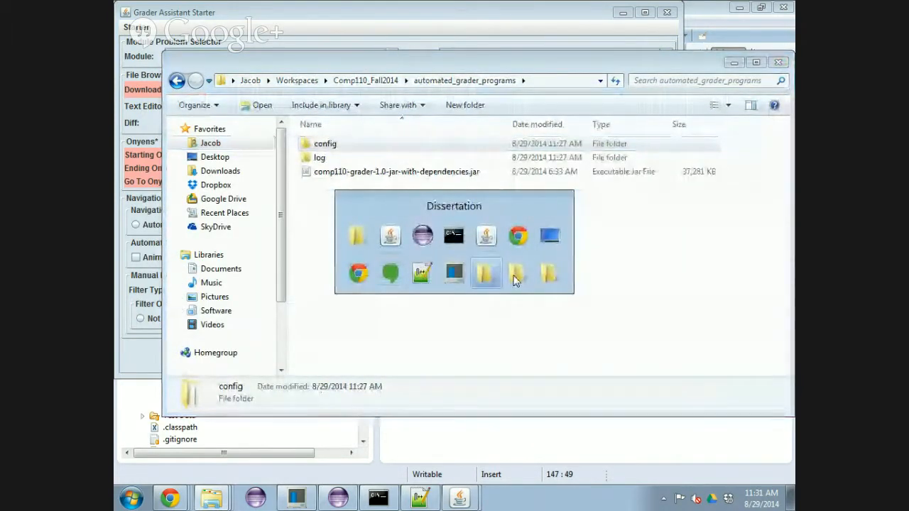
key("alt+Tab")
key("alt+Tab")
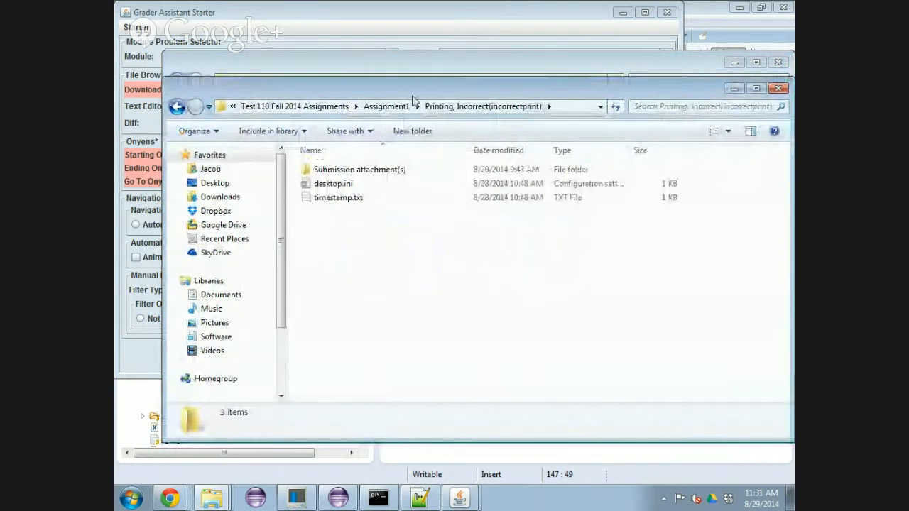
left_click(408, 107)
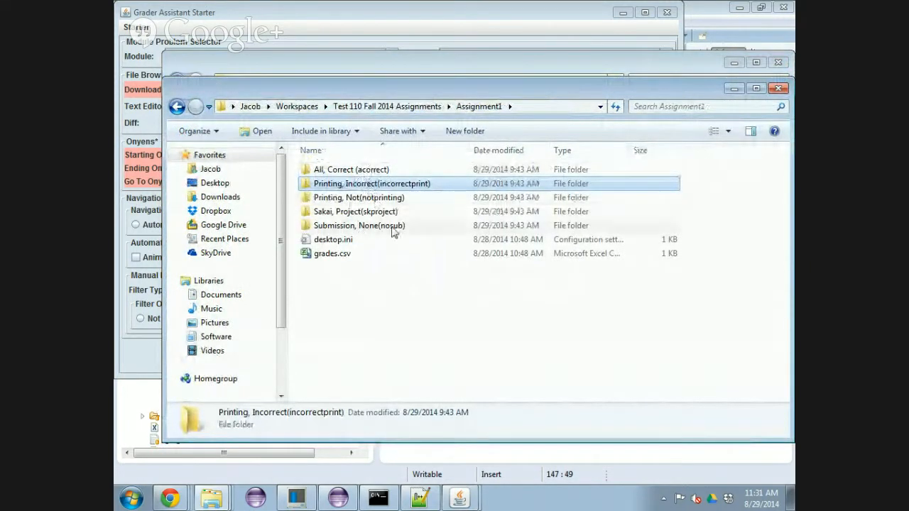
- Check the submission attachments in the All, Correct (acorrect) folder and return to Assignment1
double_click(355, 171)
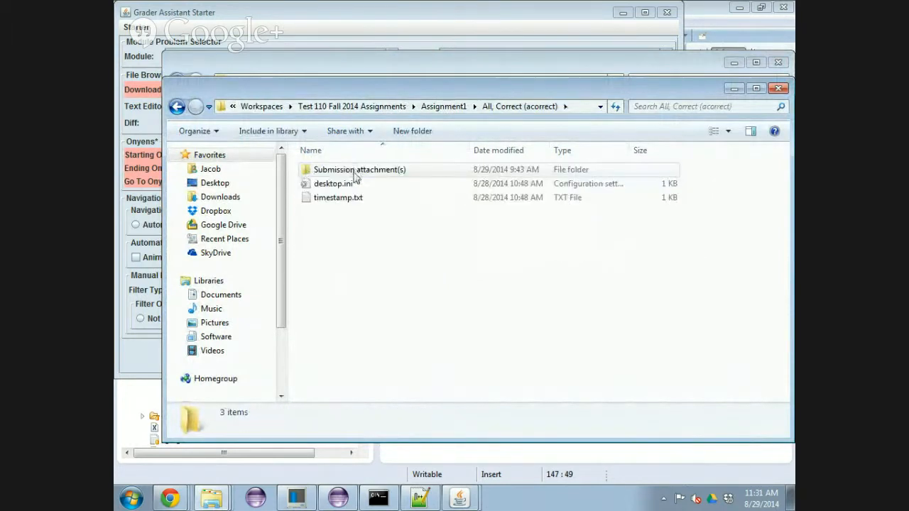
double_click(355, 171)
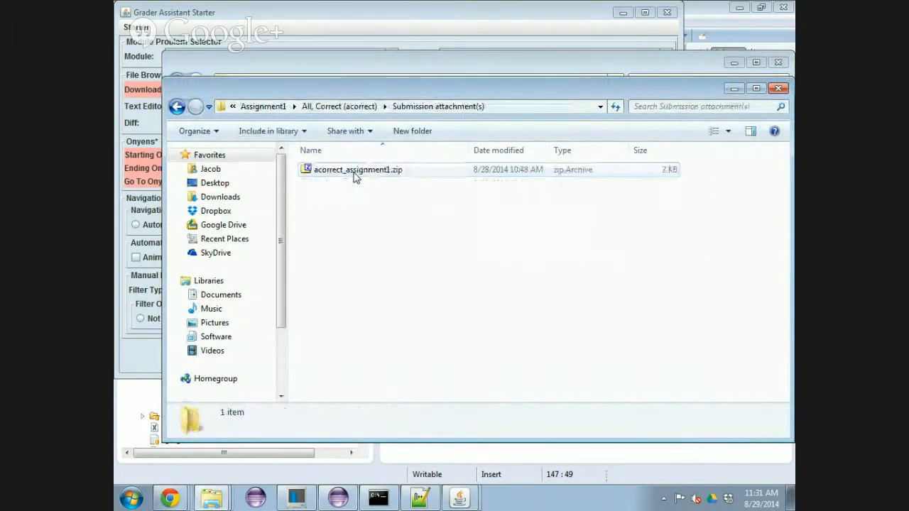
left_click(365, 106)
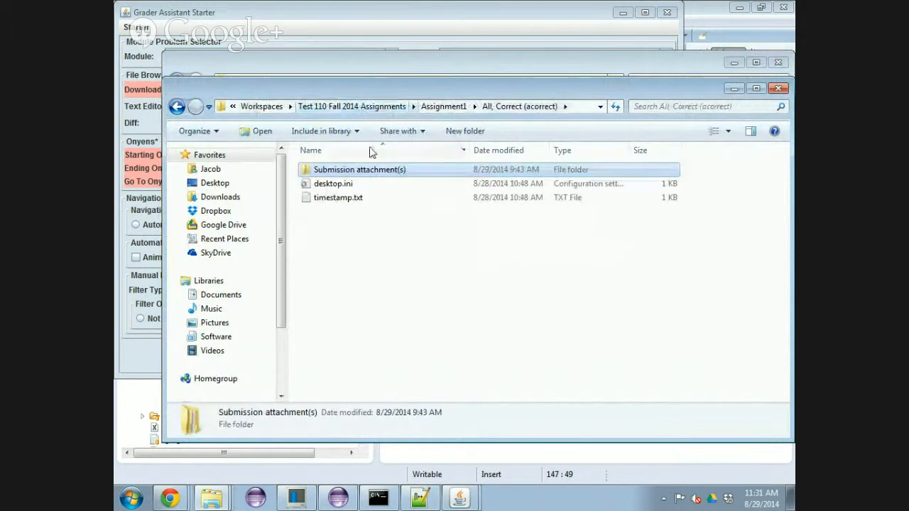
left_click(444, 107)
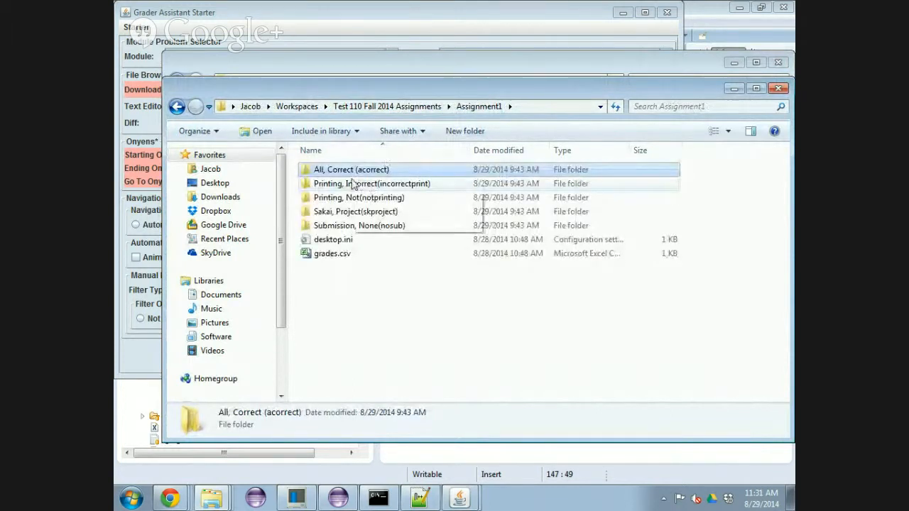
- Inspect the project folder in the submission attachments of Submission, None(nosub), and go back up to the Submission, None(nosub) folder
double_click(361, 225)
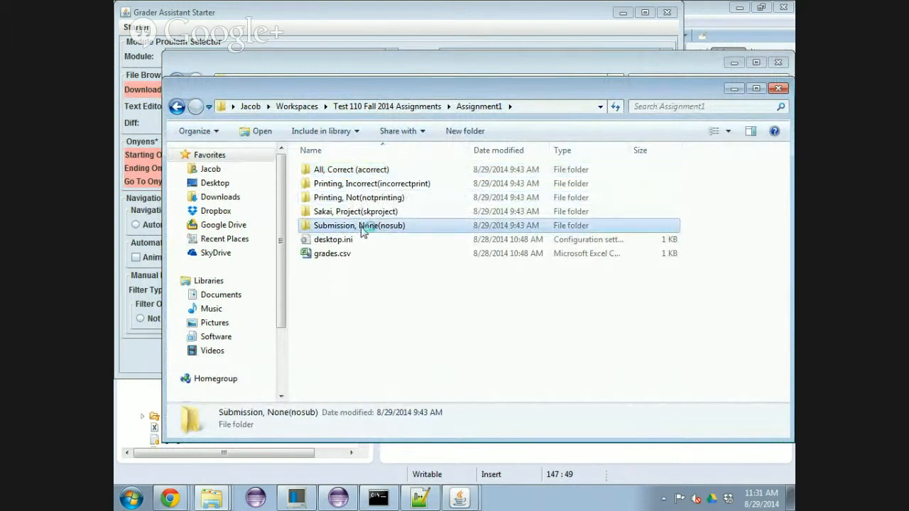
double_click(351, 172)
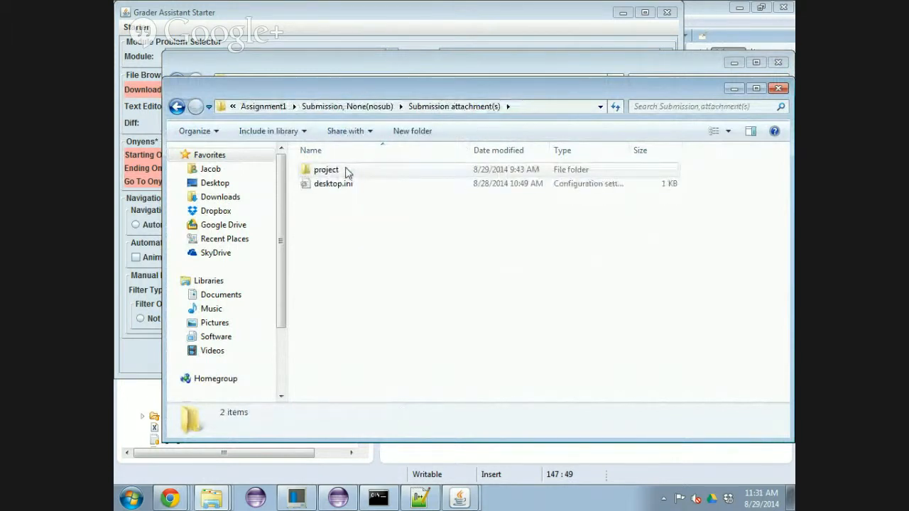
double_click(345, 171)
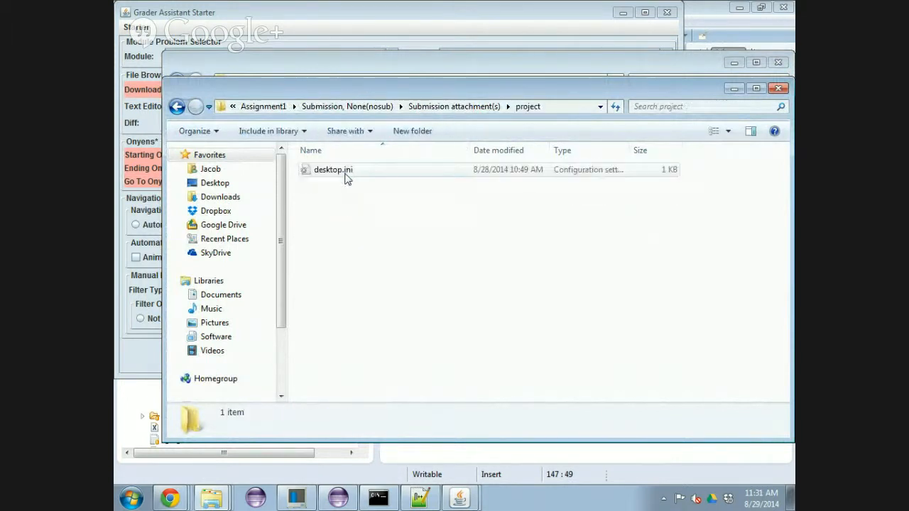
left_click(389, 106)
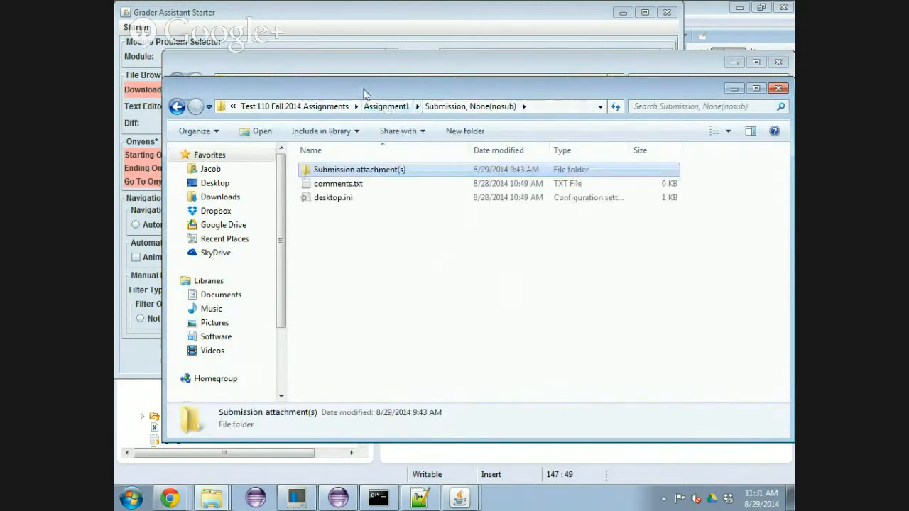
- Inspect the Java source files in the src/main folder of the skproject submission and return to the Test 110 Fall 2014 Assignments folder
left_click(383, 107)
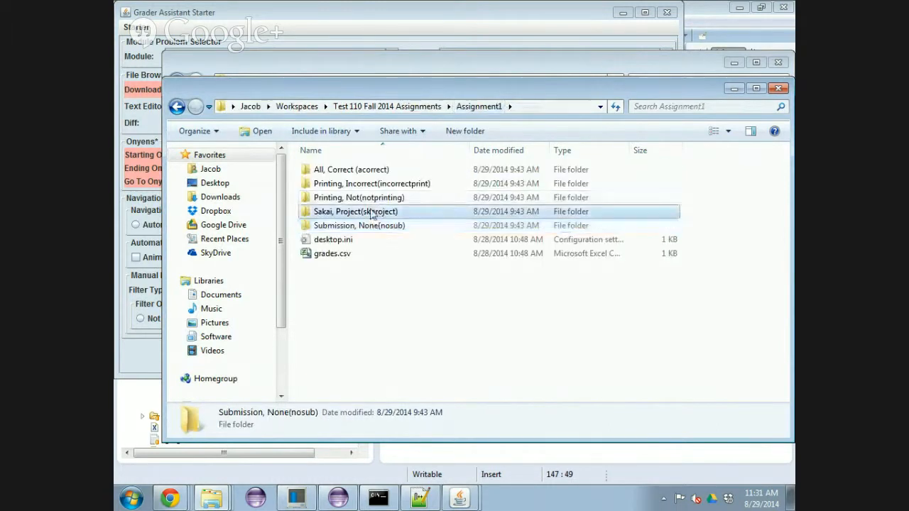
left_click(371, 213)
double_click(371, 212)
left_click(362, 171)
double_click(358, 171)
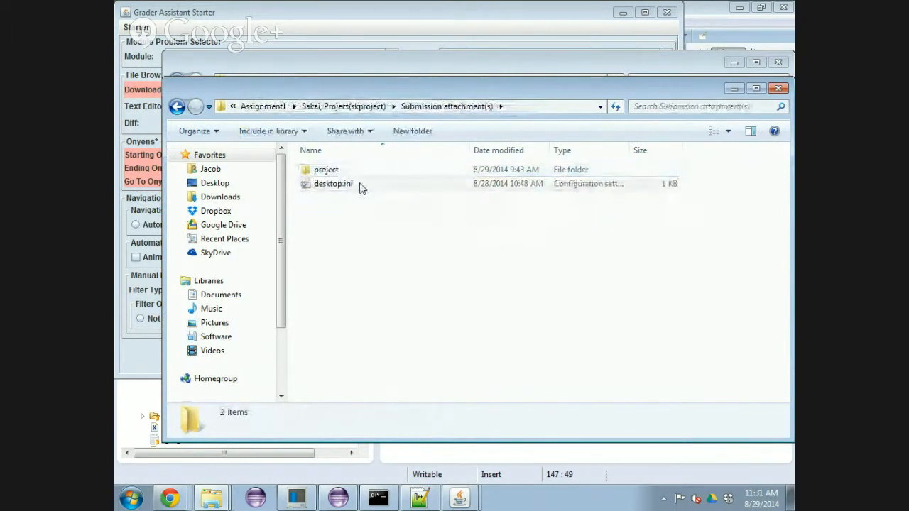
double_click(357, 171)
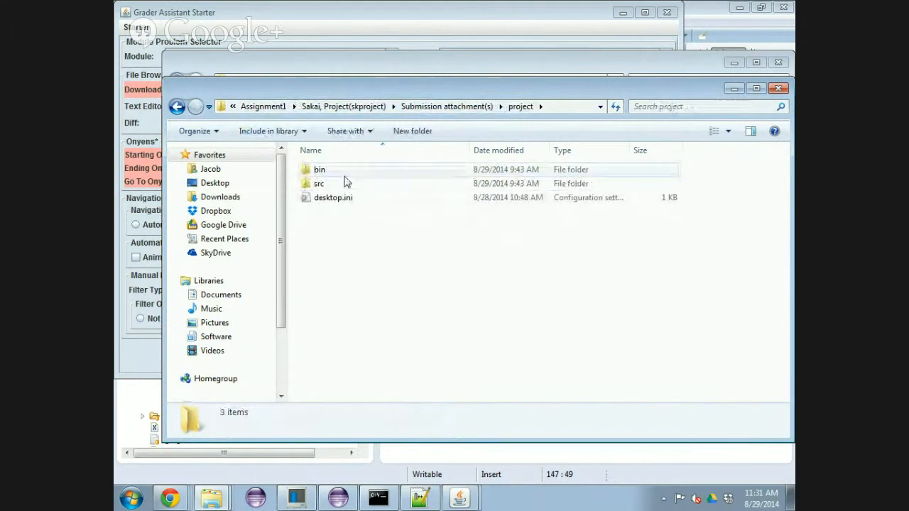
left_click(345, 183)
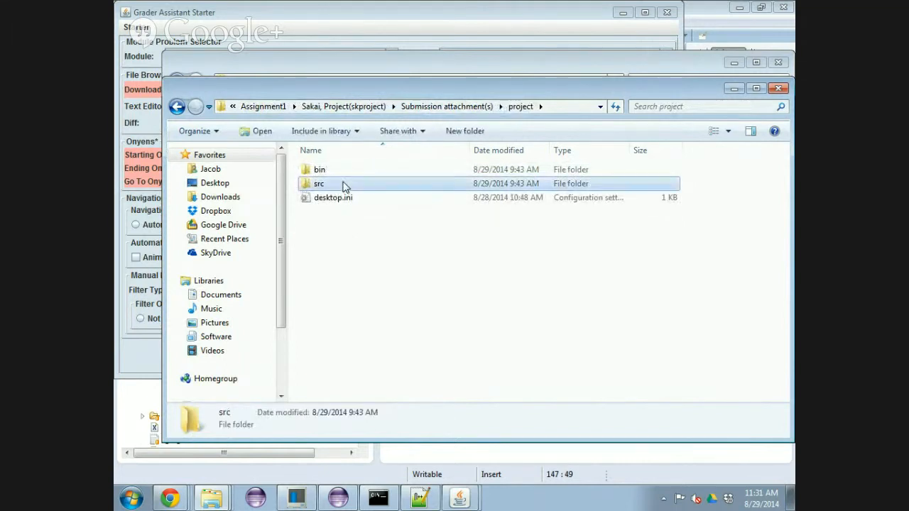
double_click(345, 184)
double_click(340, 175)
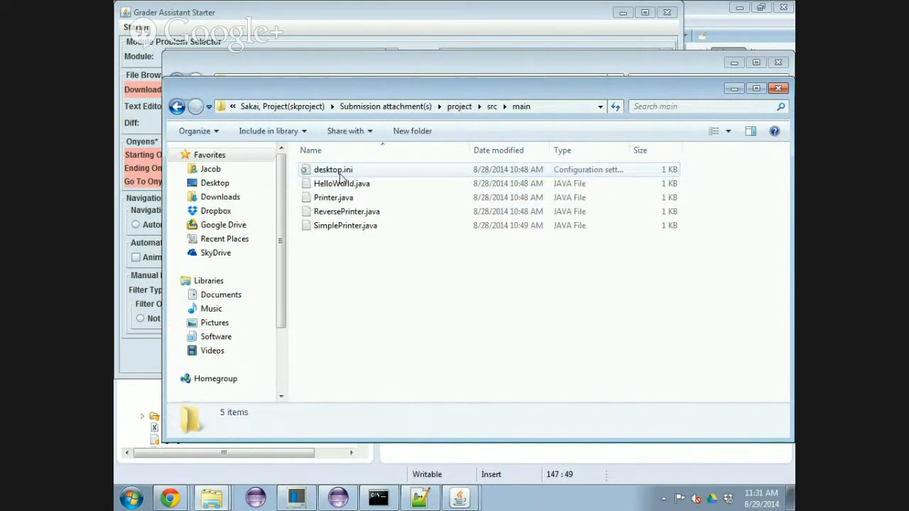
left_click(282, 105)
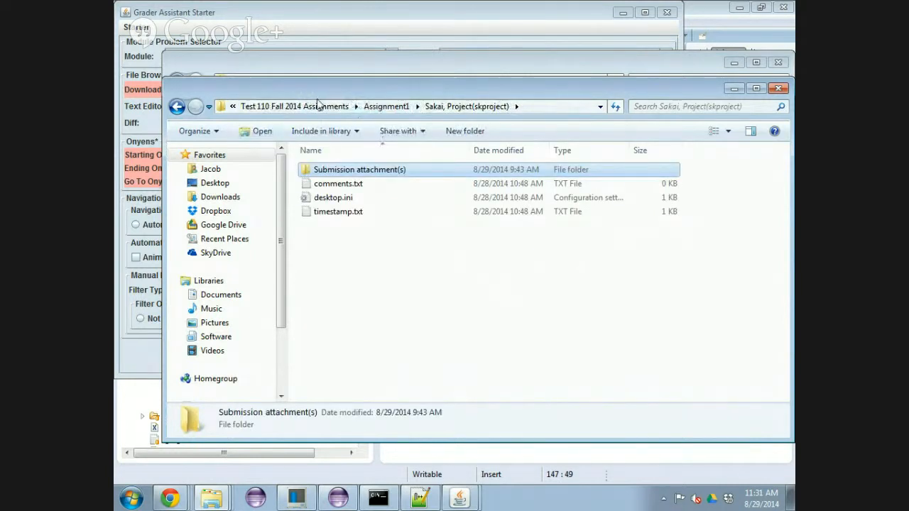
left_click(317, 104)
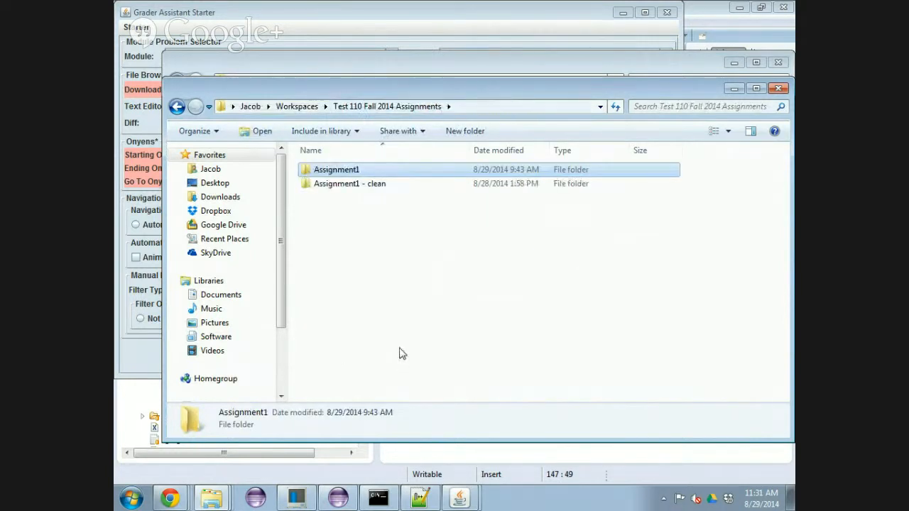
- Check the command prompt output, return to Grader Assistant Starter and begin grading with the Automatic and then manual navigation kind
key("alt+Tab")
key("Tab")
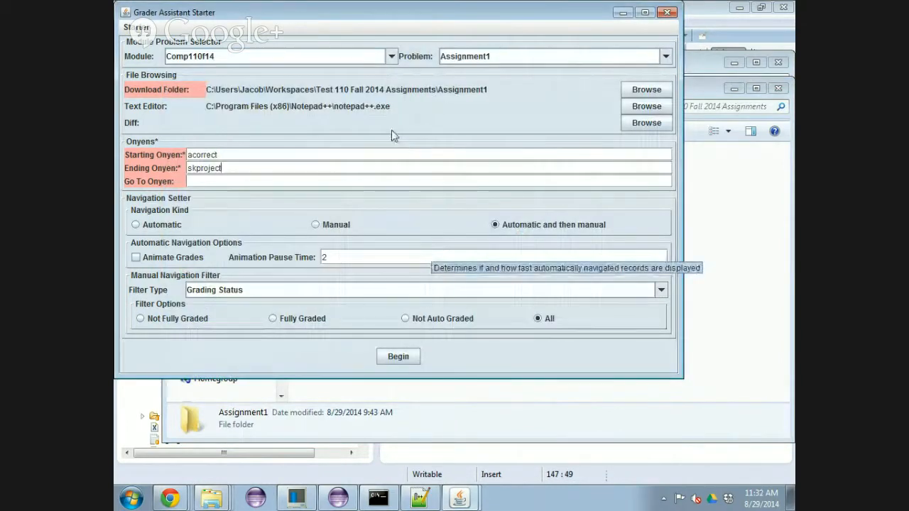
left_click(377, 499)
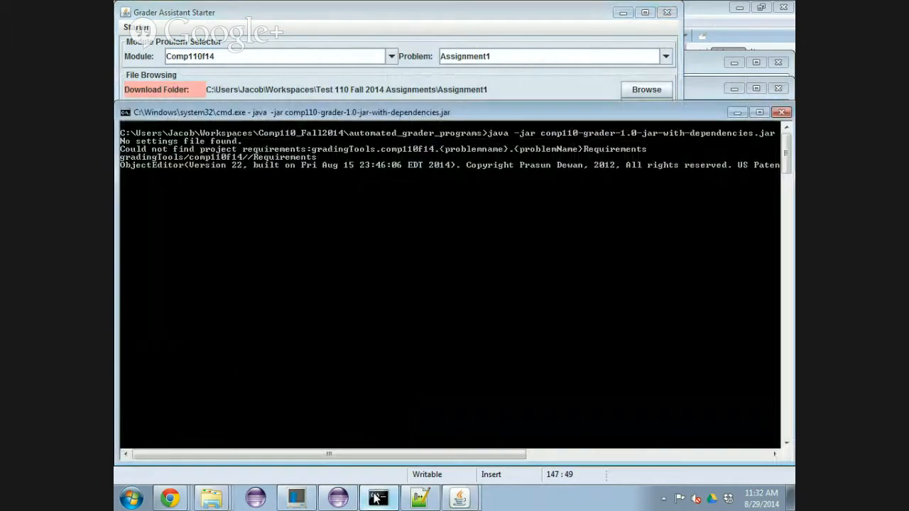
left_click(417, 45)
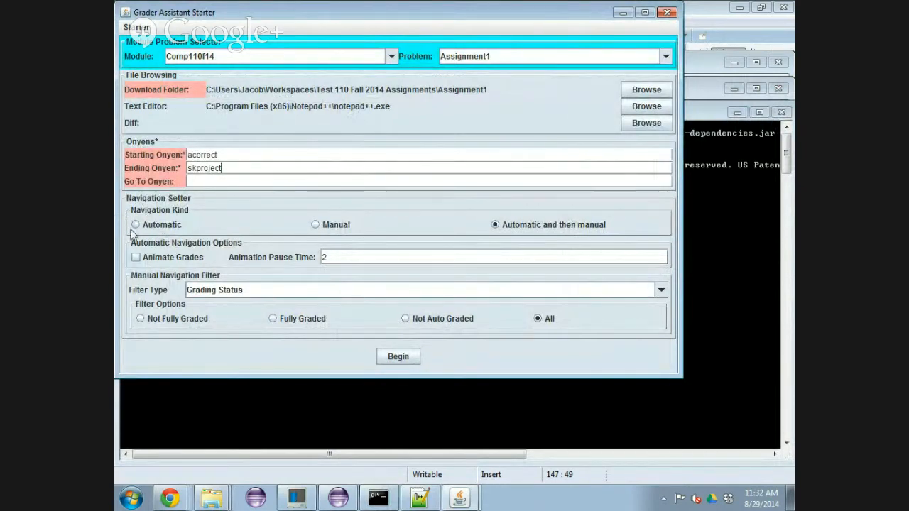
mouse_move(130, 237)
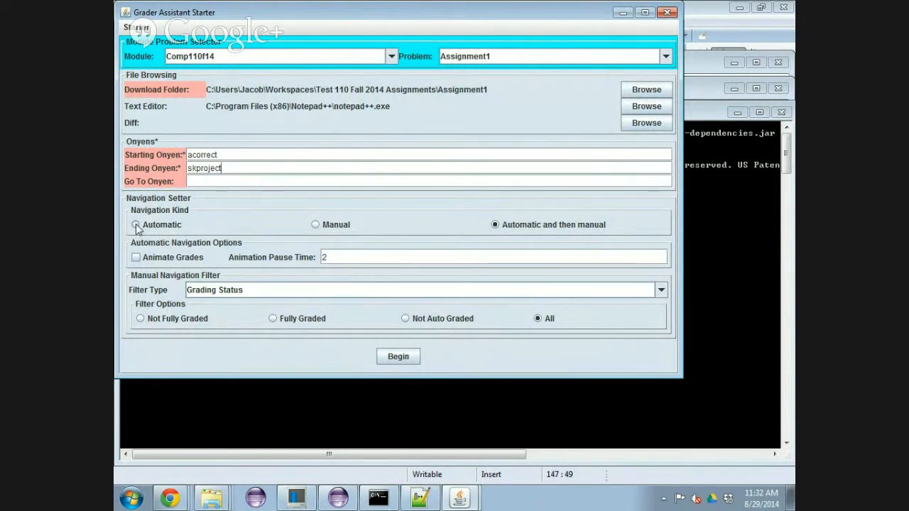
mouse_move(138, 215)
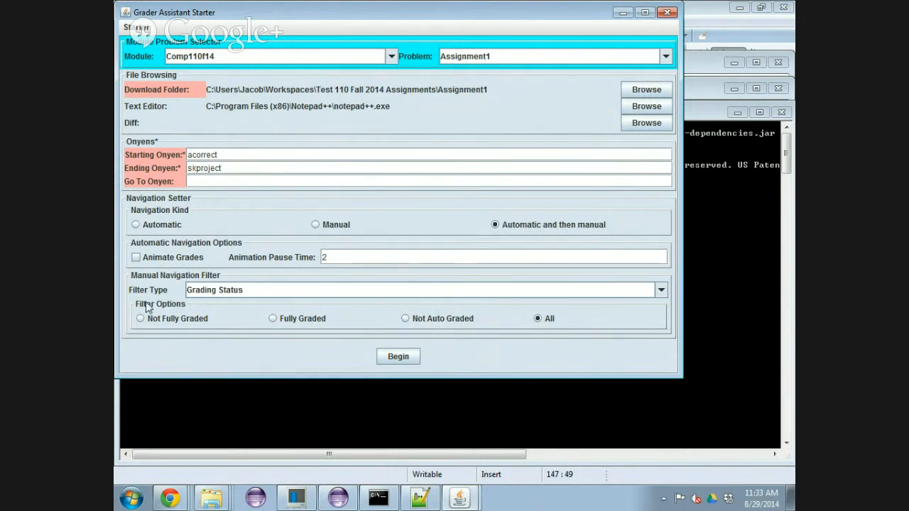
left_click(412, 359)
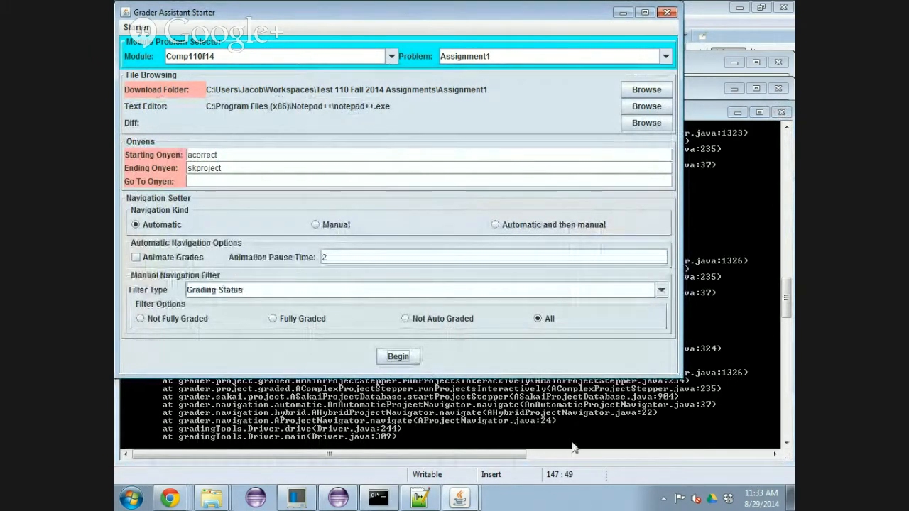
- Switch to the file explorer window showing the Test 110 Fall 2014 Assignments folder
key("alt+Tab")
key("alt+Tab")
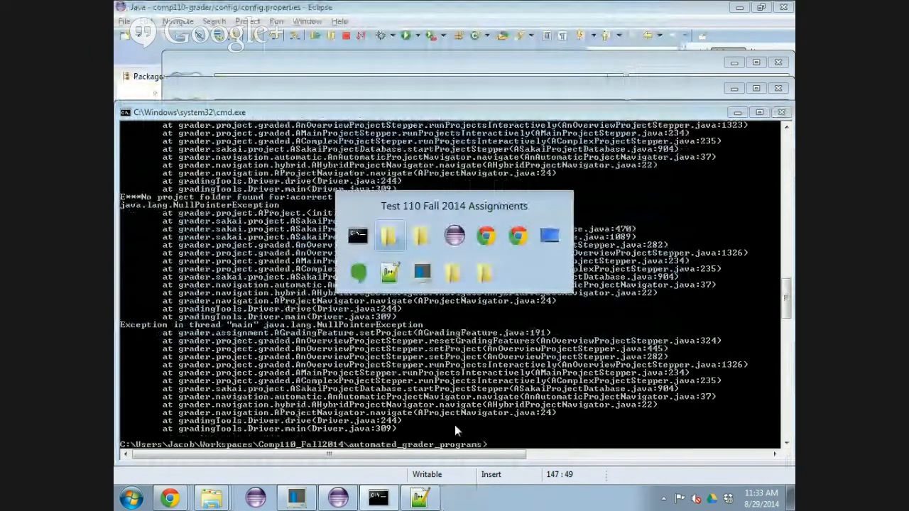
left_click(395, 246)
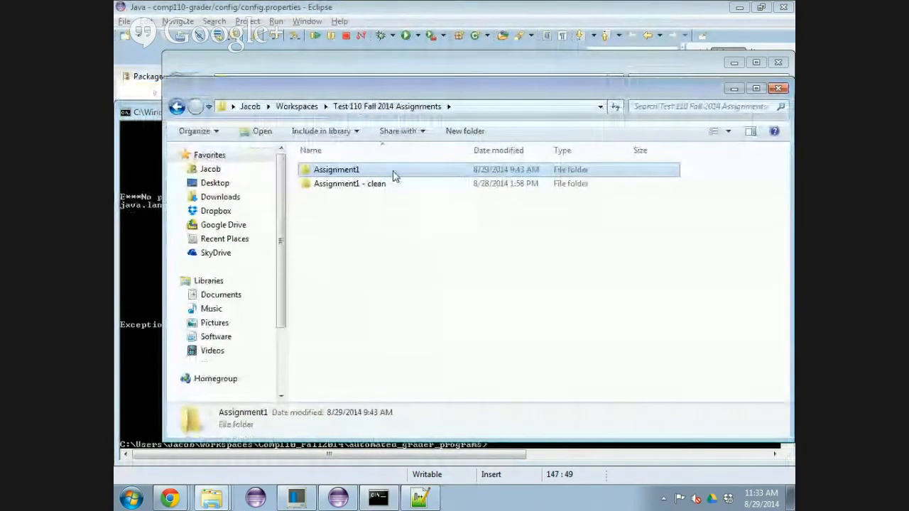
key("F2")
key("End")
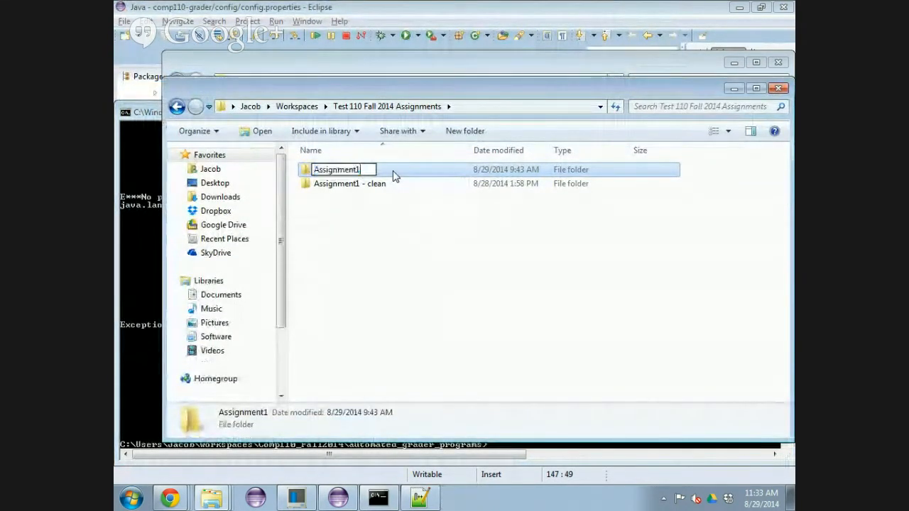
key("Return")
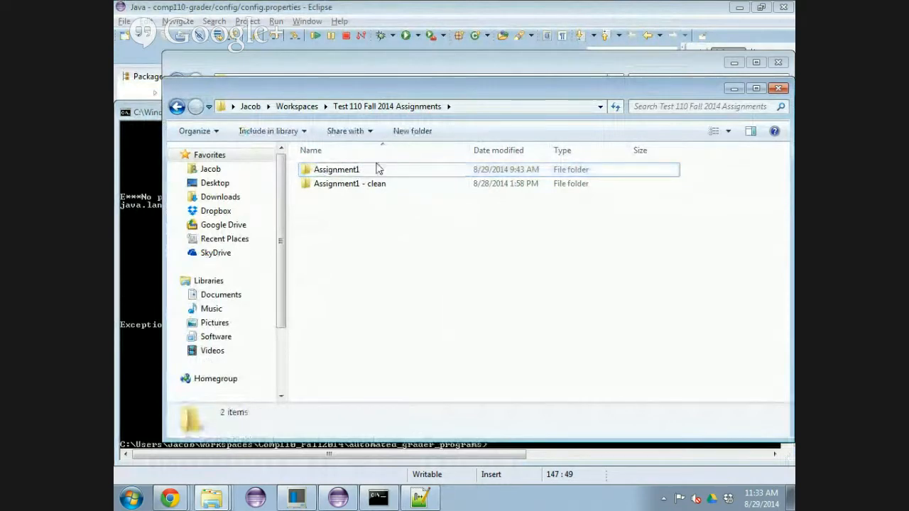
- Delete the used Assignment1 folder and make a copy of the Assignment1 - clean folder in the same location
key("Delete")
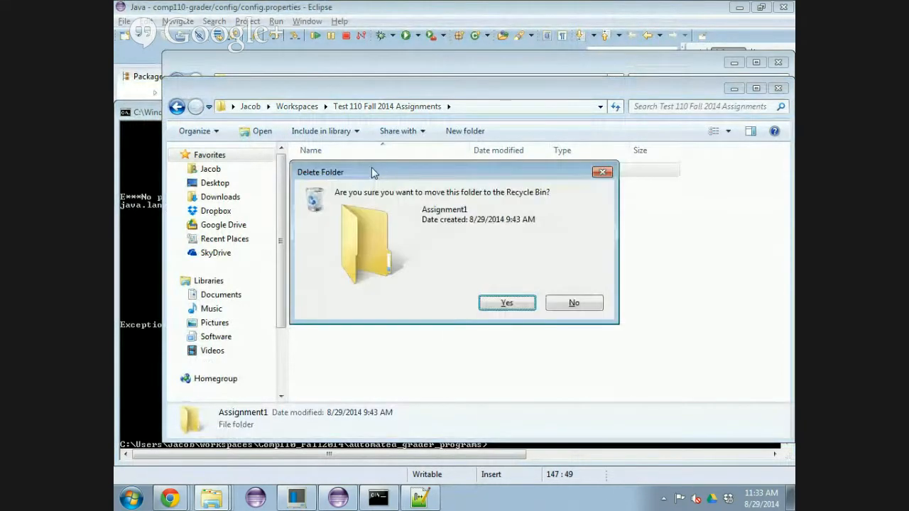
key("Return")
right_click(349, 178)
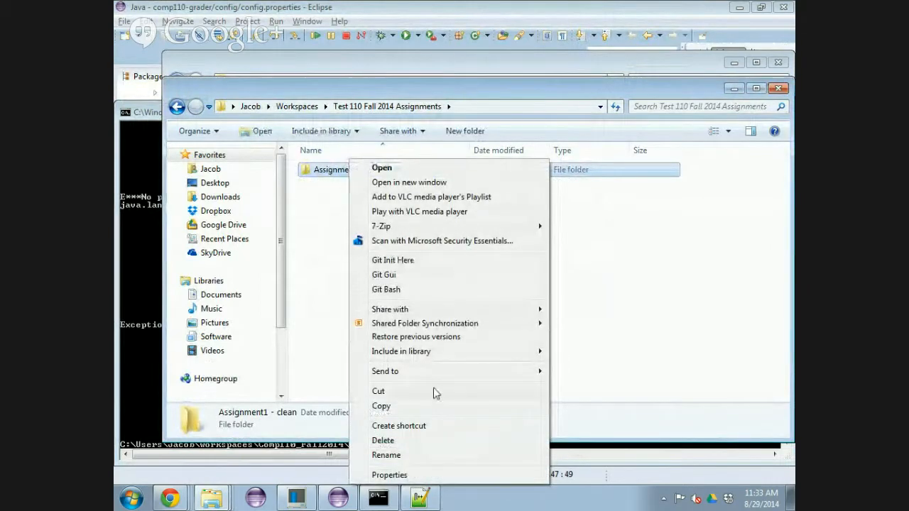
left_click(319, 331)
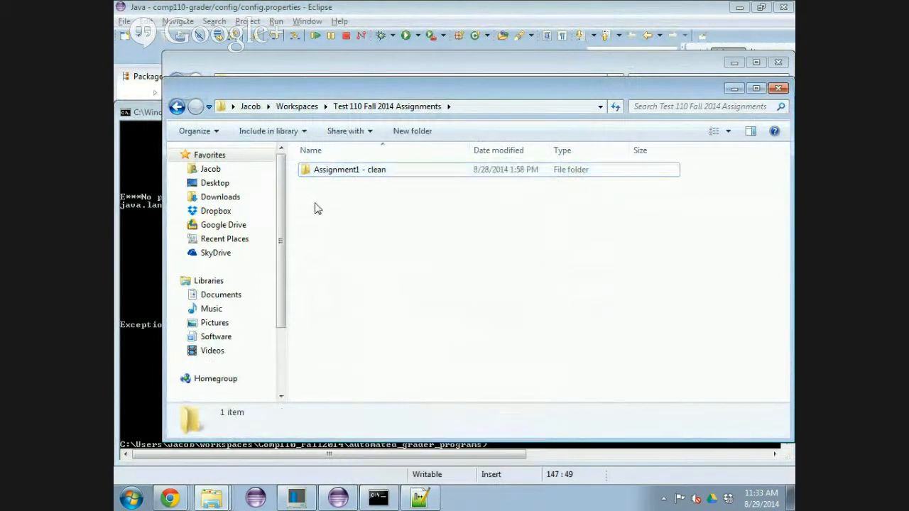
left_click(349, 177)
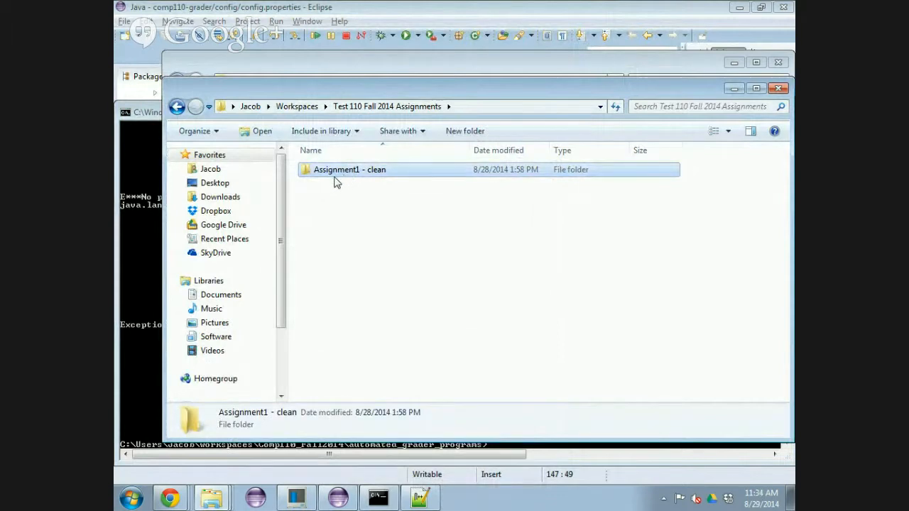
key("ctrl+v")
- Rename the copied clean folder as Assignment1
right_click(356, 195)
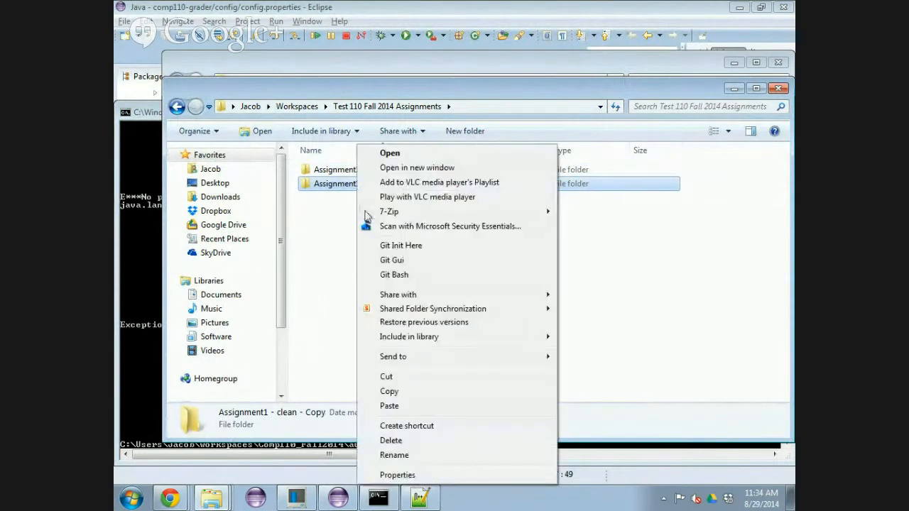
left_click(416, 455)
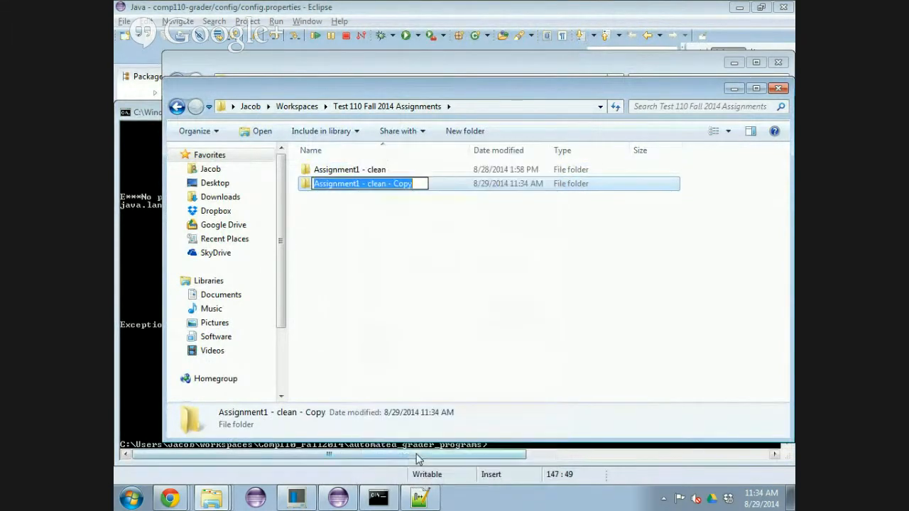
key("End")
key("BackSpace")
key("BackSpace")
key("BackSpace")
key("BackSpace")
key("BackSpace")
key("BackSpace")
key("BackSpace")
key("BackSpace")
key("BackSpace")
key("BackSpace")
key("BackSpace")
key("BackSpace")
key("BackSpace")
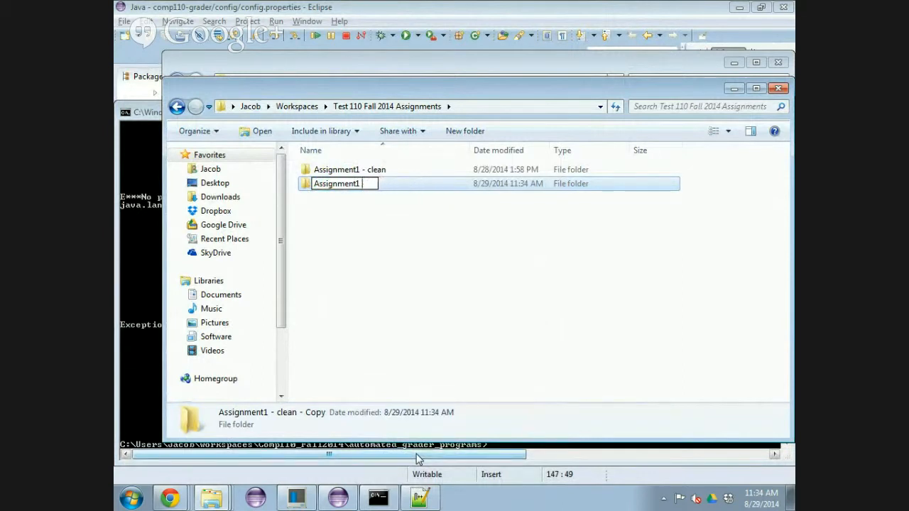
key("Return")
- Run java -jar comp110-grader-1.0-jar-with-dependencies.jar from a cleared command prompt and begin grading with the saved settings
key("alt+Tab")
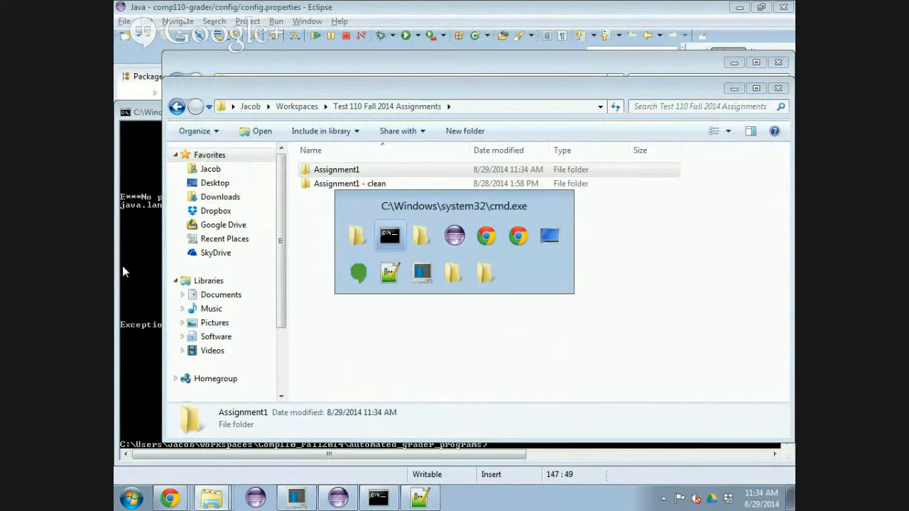
type("cls")
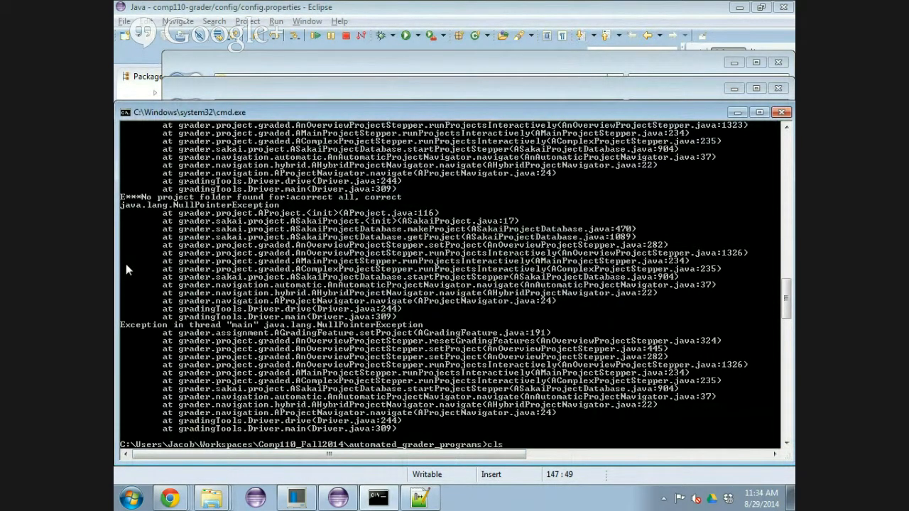
key("Return")
type("java -jar comp110-grader-1.0-jar-with-dependencies.jar")
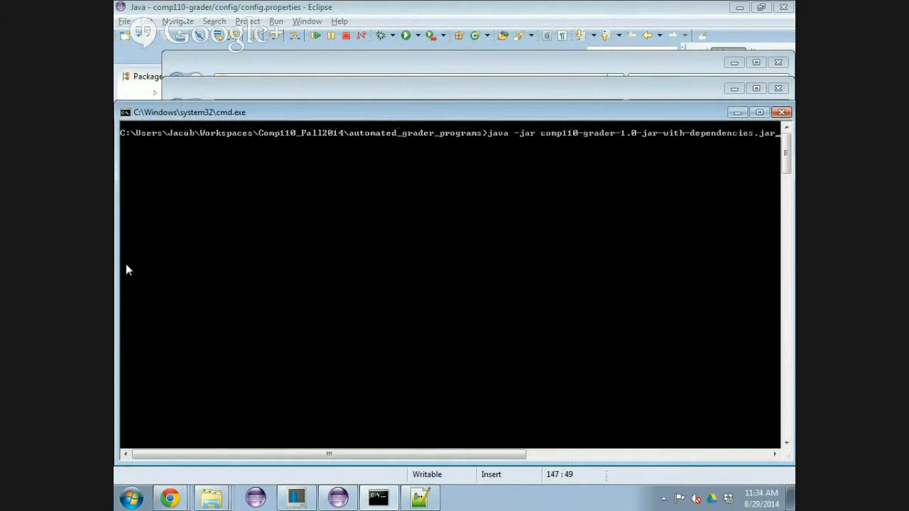
key("alt+Tab")
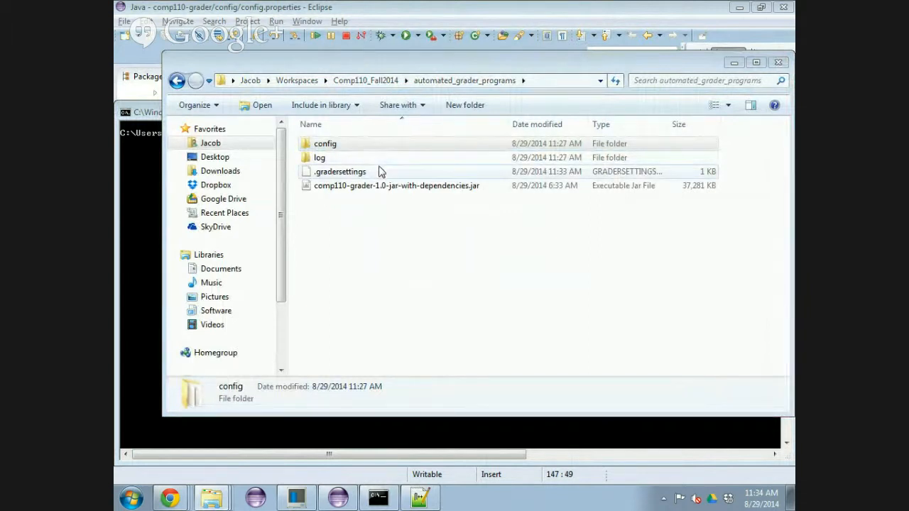
left_click(143, 234)
key("Return")
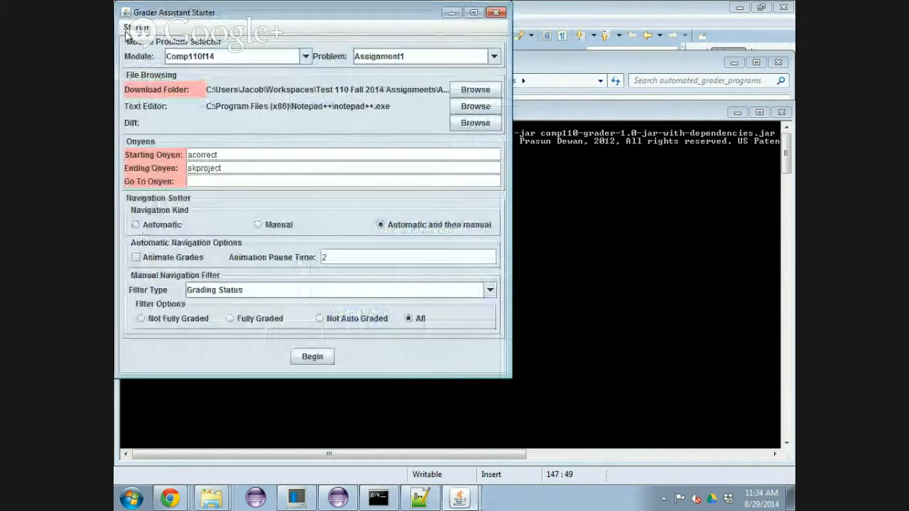
left_click(313, 358)
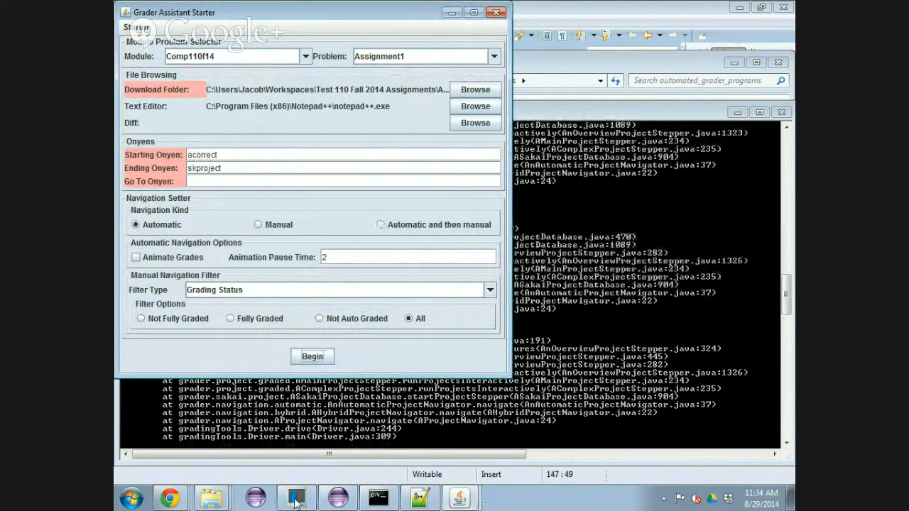
- Switch to Eclipse and select Driver.java in the gradingTools package of the comp110-grader project
left_click(331, 500)
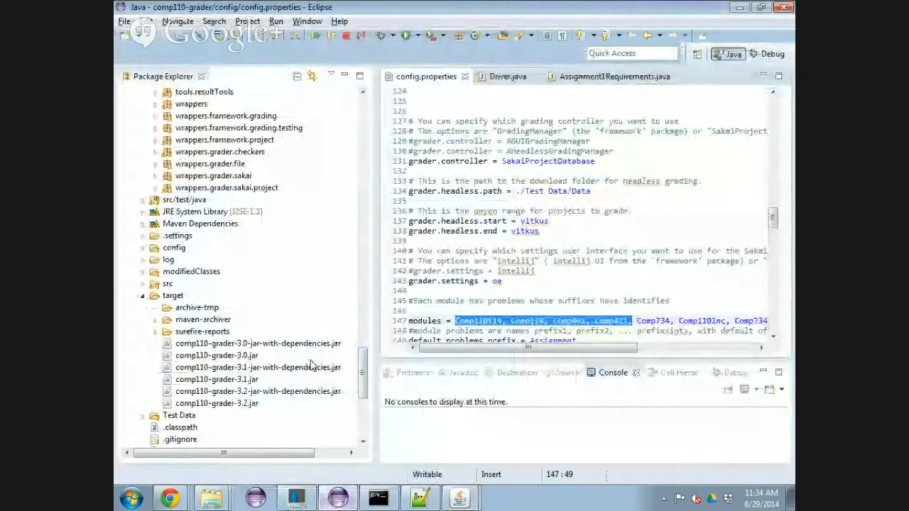
left_click(301, 306)
scroll(302, 305, "up", 5)
scroll(301, 305, "up", 10)
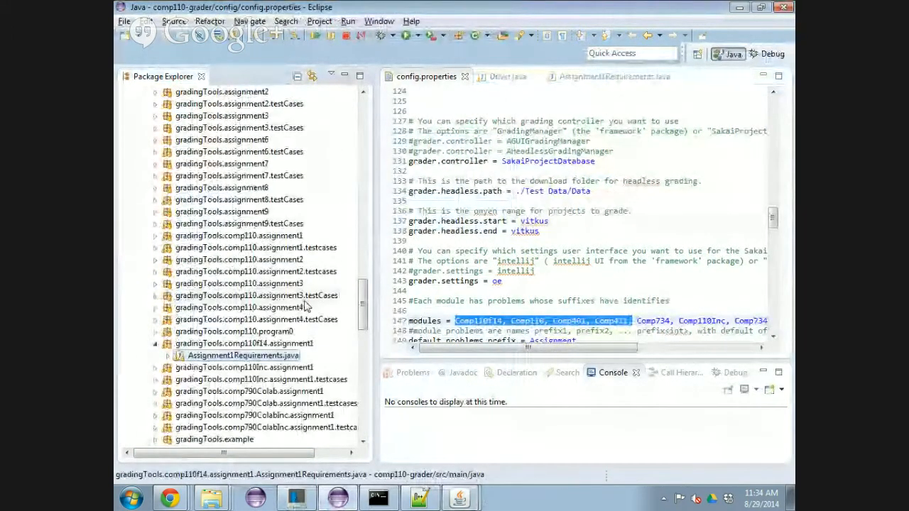
scroll(266, 332, "up", 7)
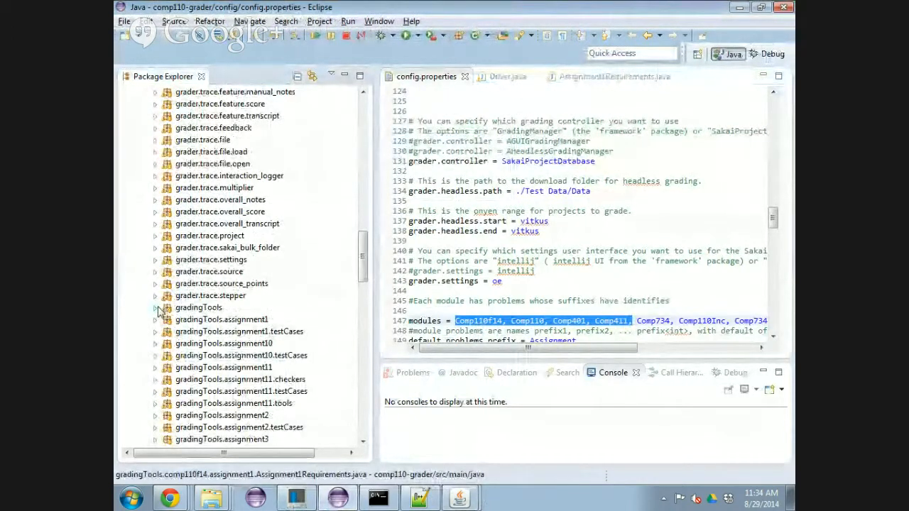
left_click(155, 307)
left_click(205, 320)
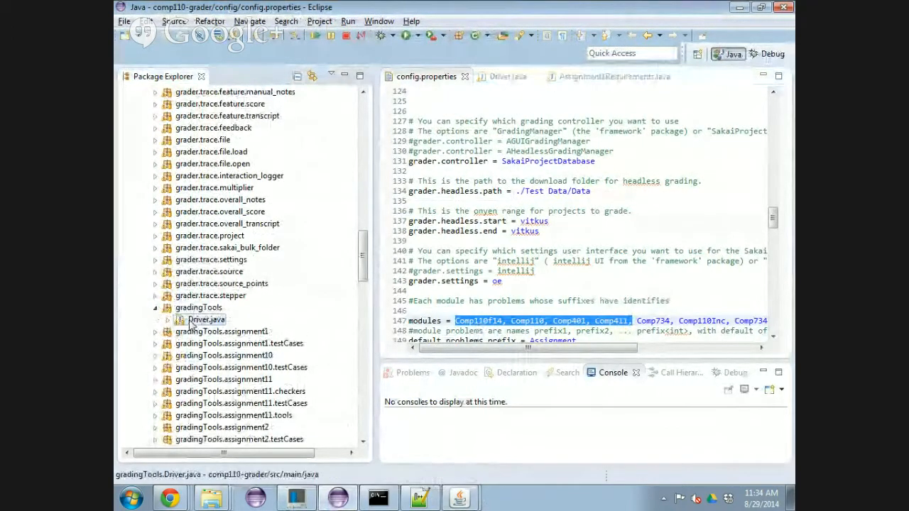
- Open Driver.java in the editor and run it as a Java application
left_click(347, 36)
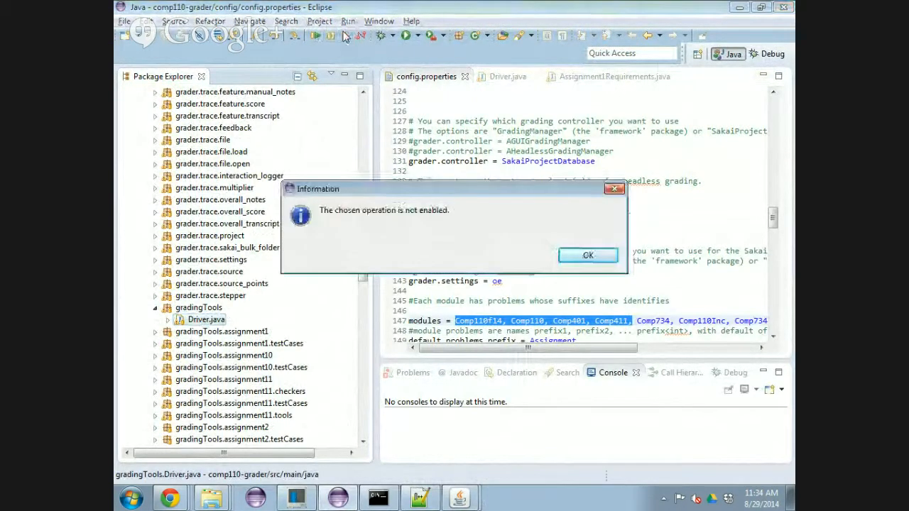
left_click(589, 258)
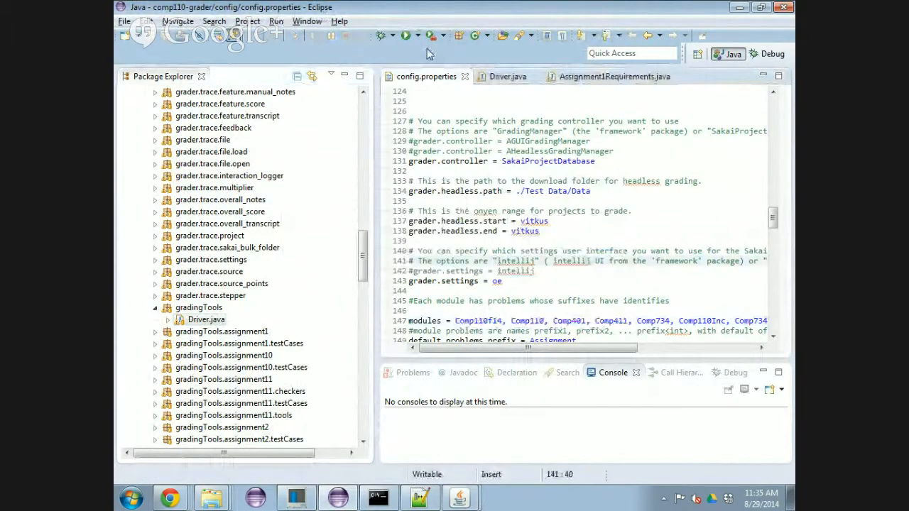
double_click(206, 320)
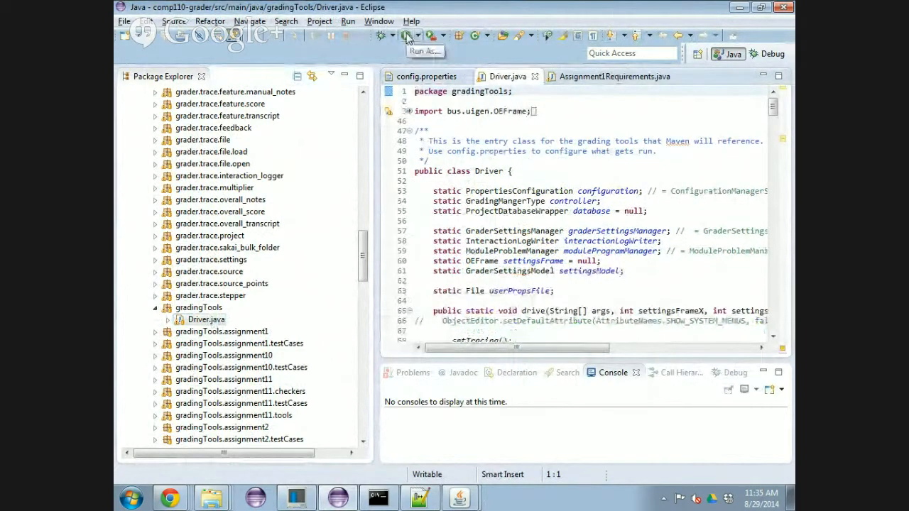
left_click(471, 171)
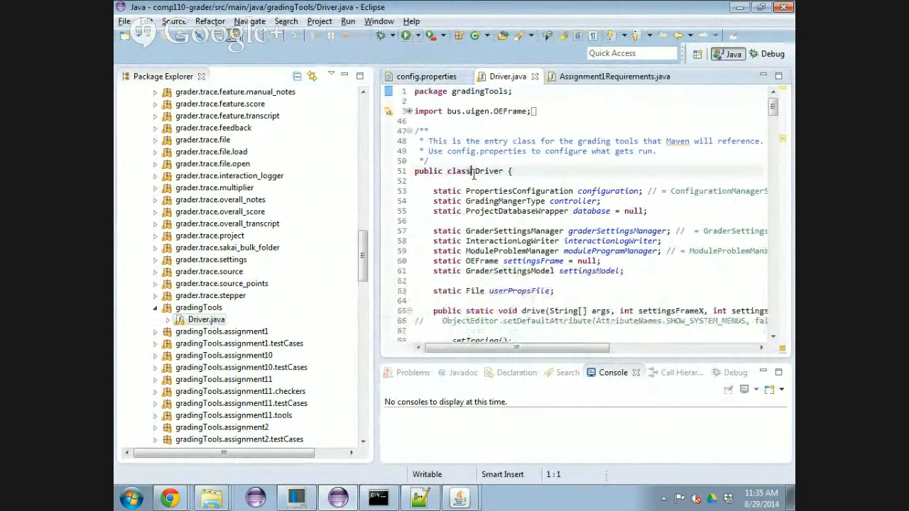
left_click(408, 38)
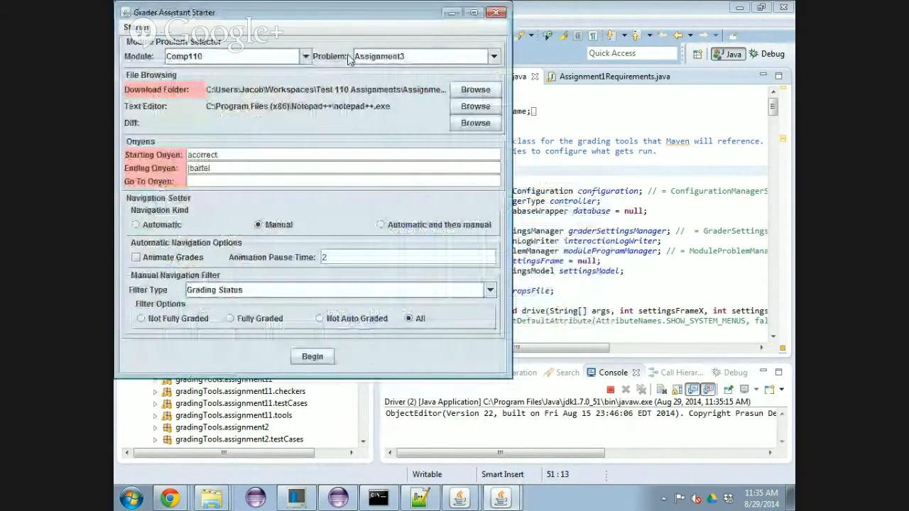
- Widen the Grader Assistant Starter window until the full download folder path fits
left_click(497, 92)
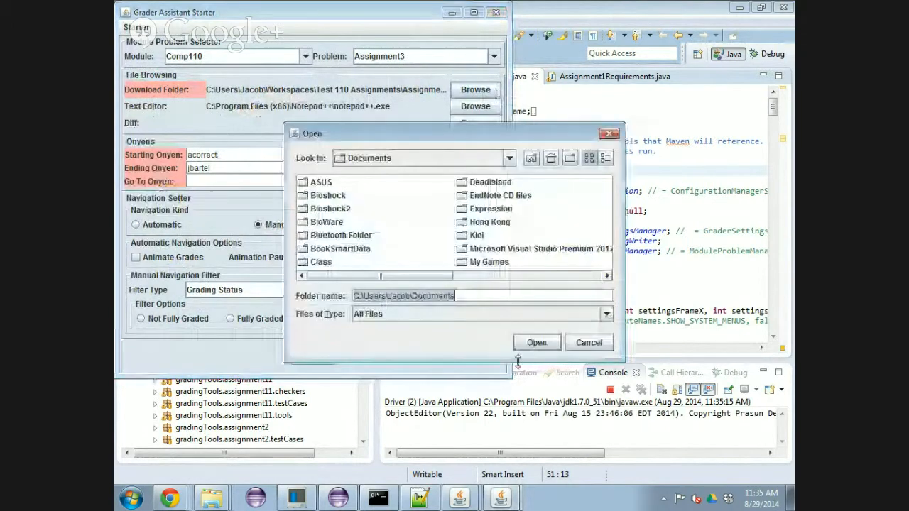
left_click(586, 341)
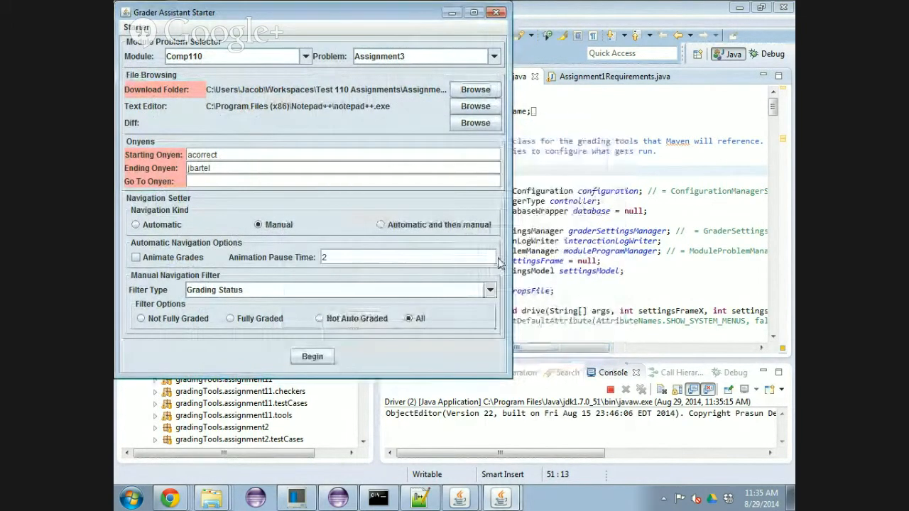
left_click_drag(510, 257, 712, 249)
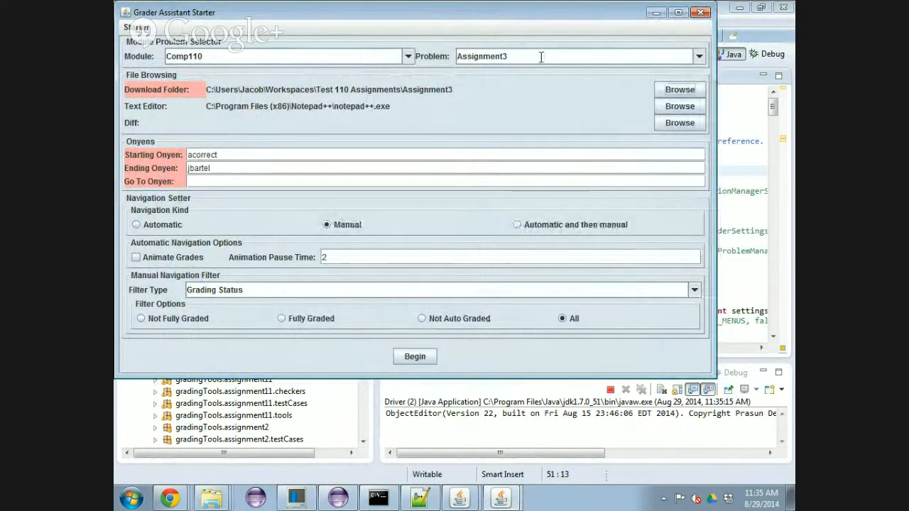
- Choose Workspaces\Test 110 Fall 2014 Assignments as the download folder for the Comp110 module
left_click(661, 91)
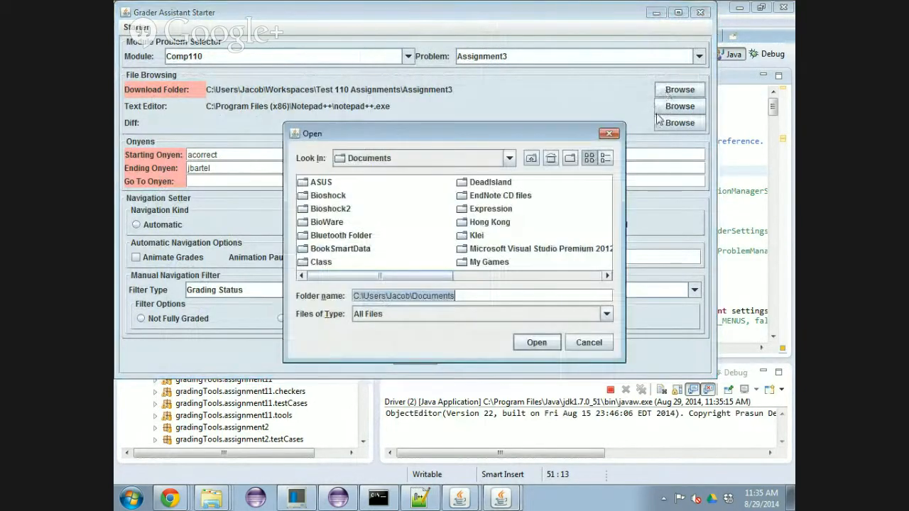
left_click(531, 158)
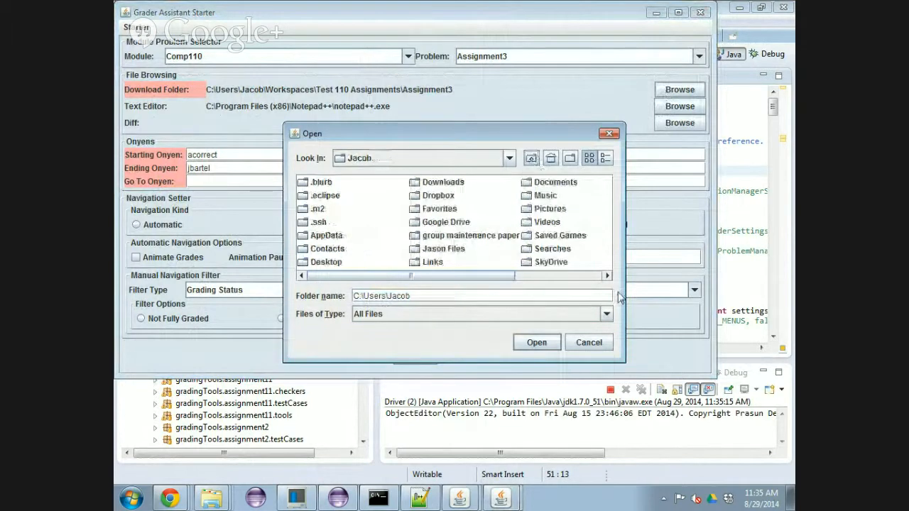
scroll(503, 278, "right", 2)
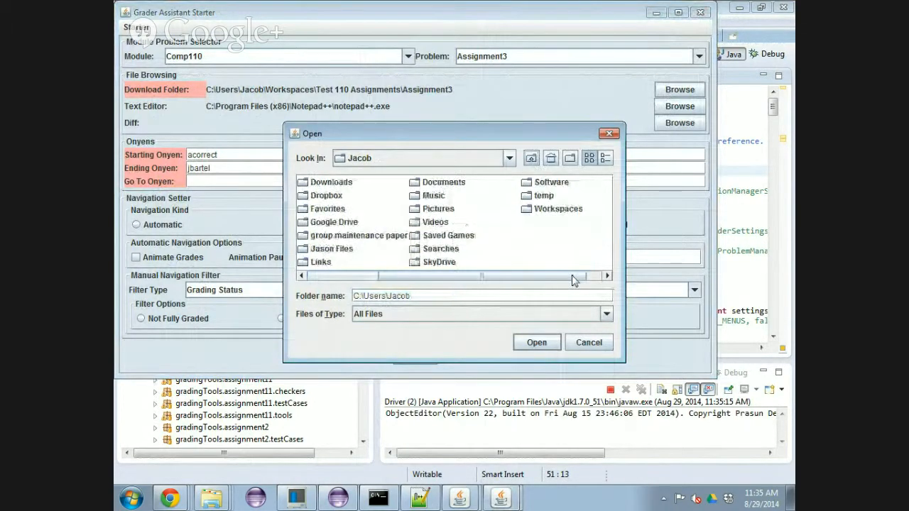
double_click(539, 208)
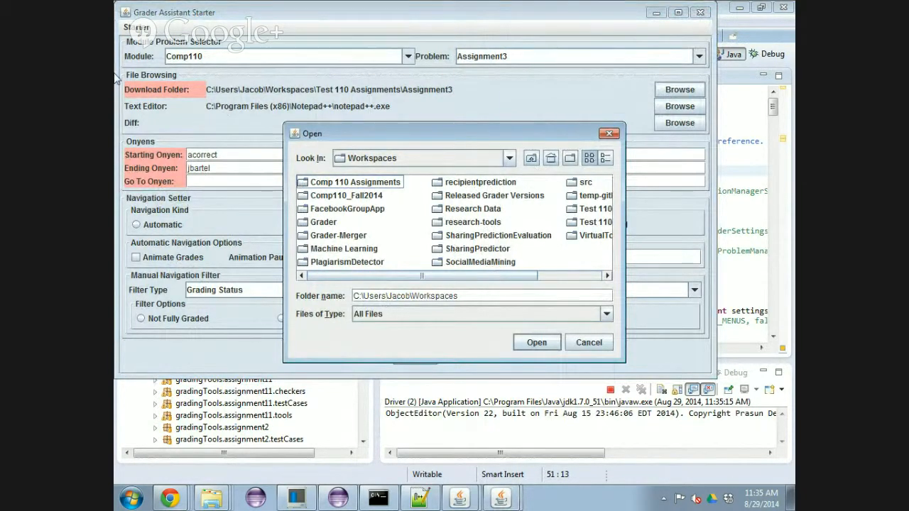
left_click(600, 214)
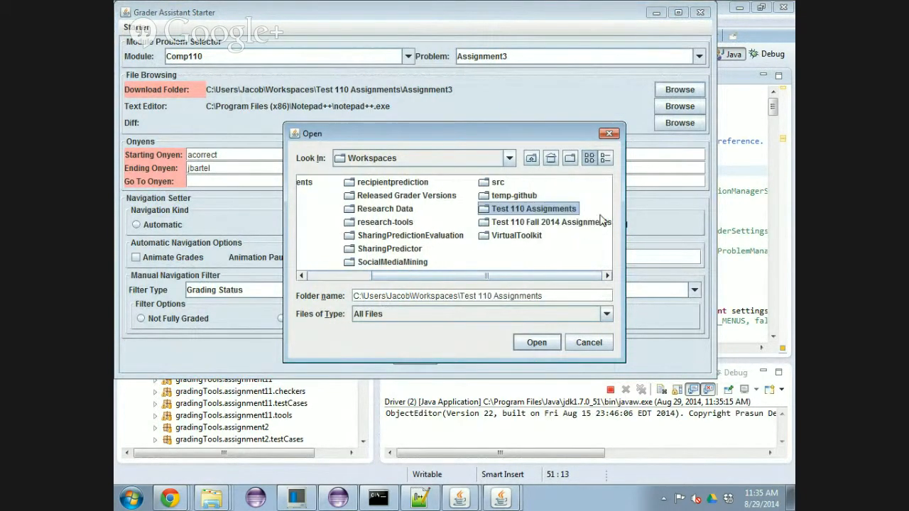
double_click(588, 224)
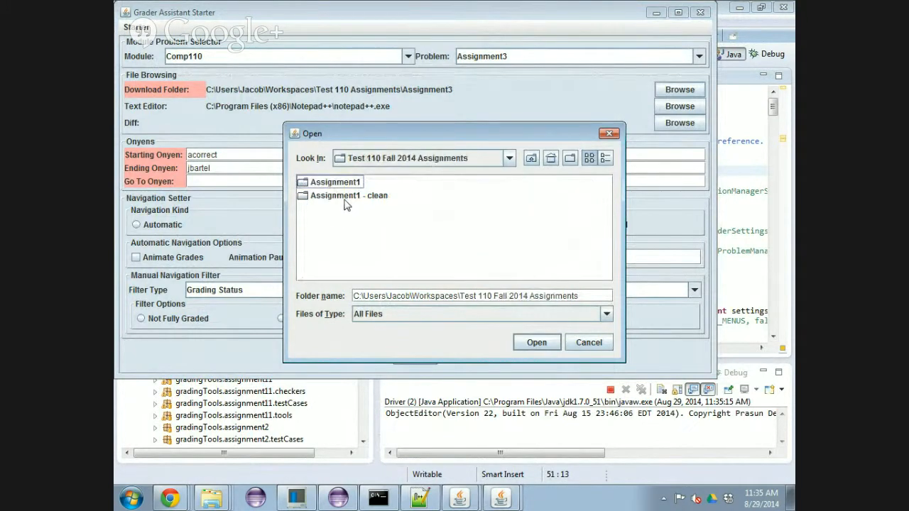
left_click(536, 343)
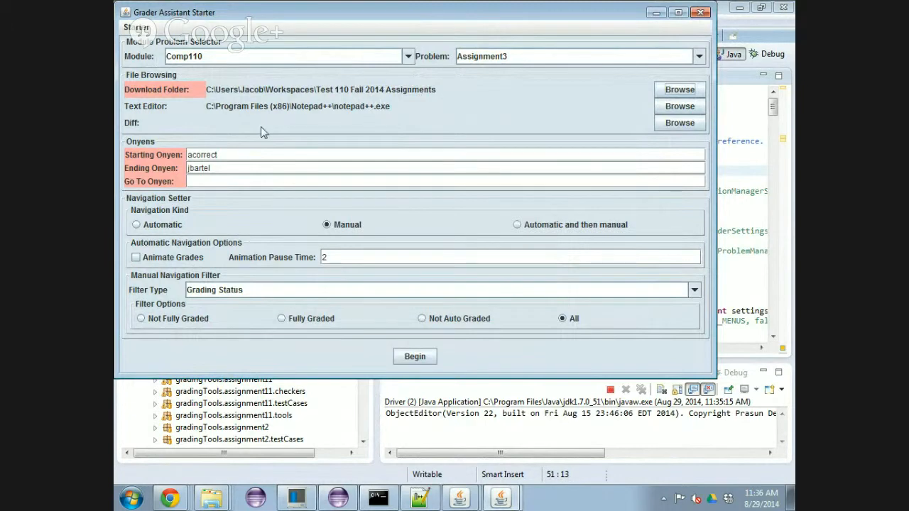
- Set the ending onyen to skproject and the navigation kind to Automatic and then manual
left_click_drag(245, 164, 164, 145)
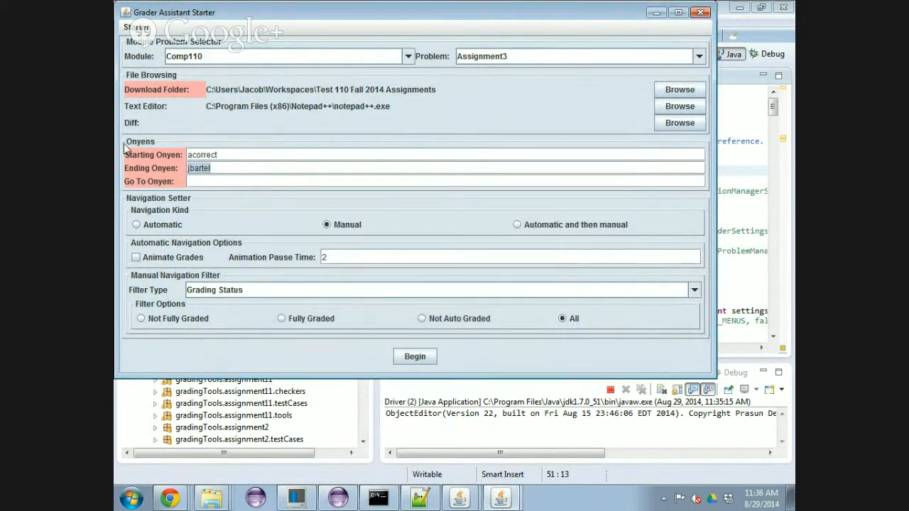
type("skproject")
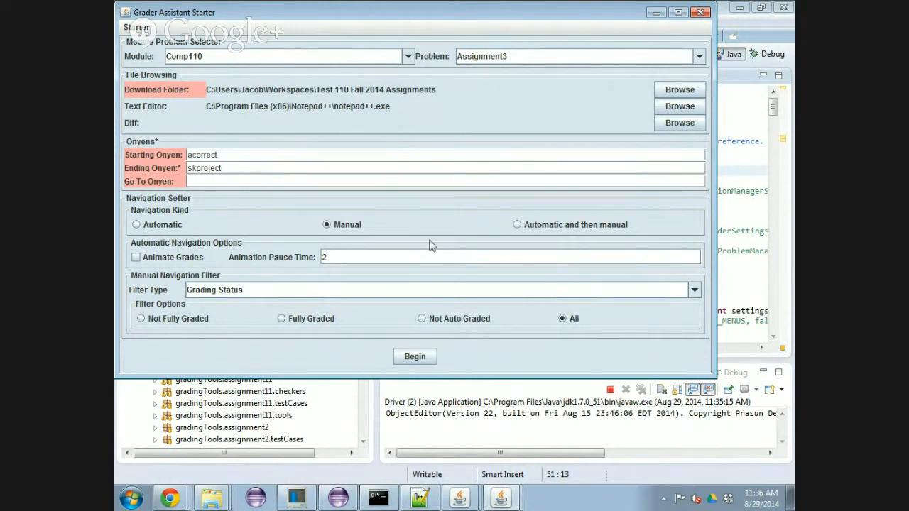
left_click(526, 230)
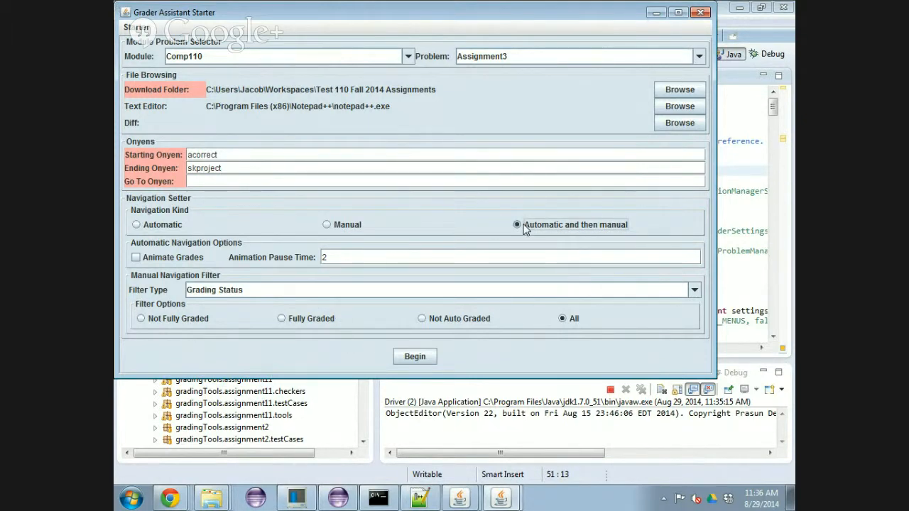
- Select the module Comp110f14 and the problem Assignment1
left_click(409, 57)
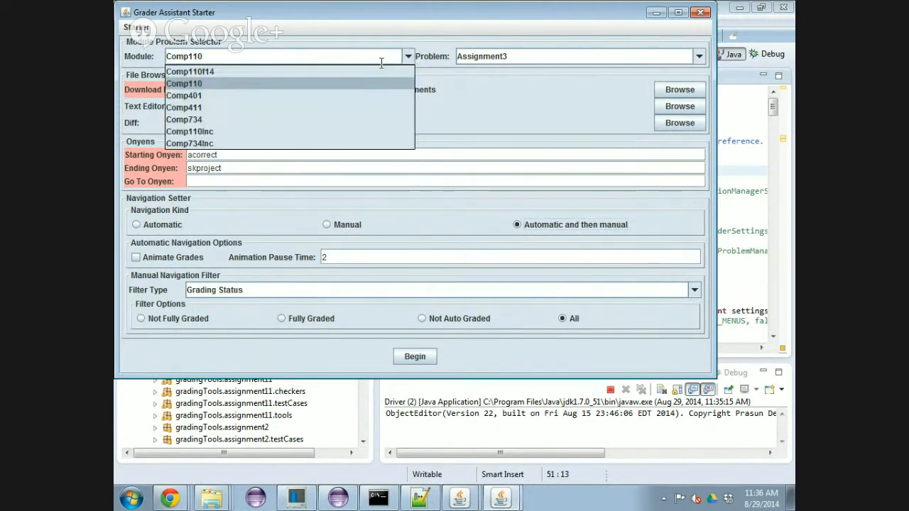
left_click(378, 69)
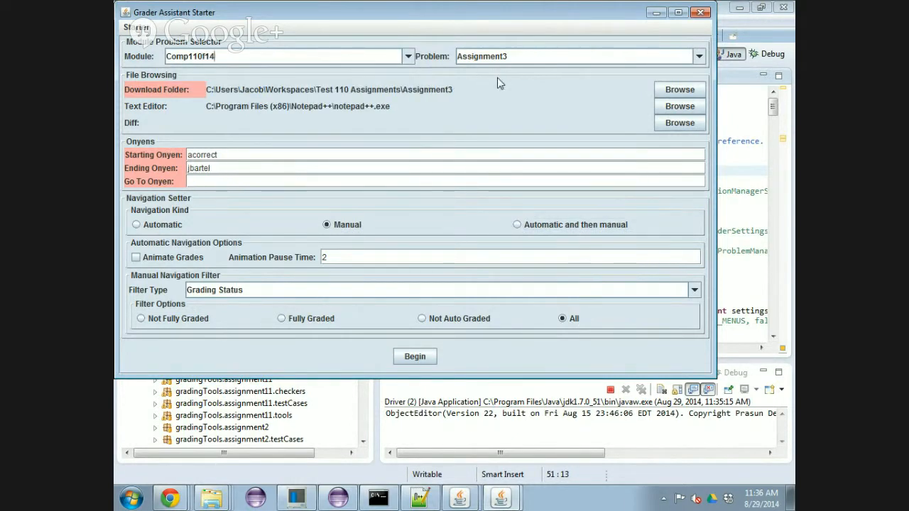
left_click(699, 60)
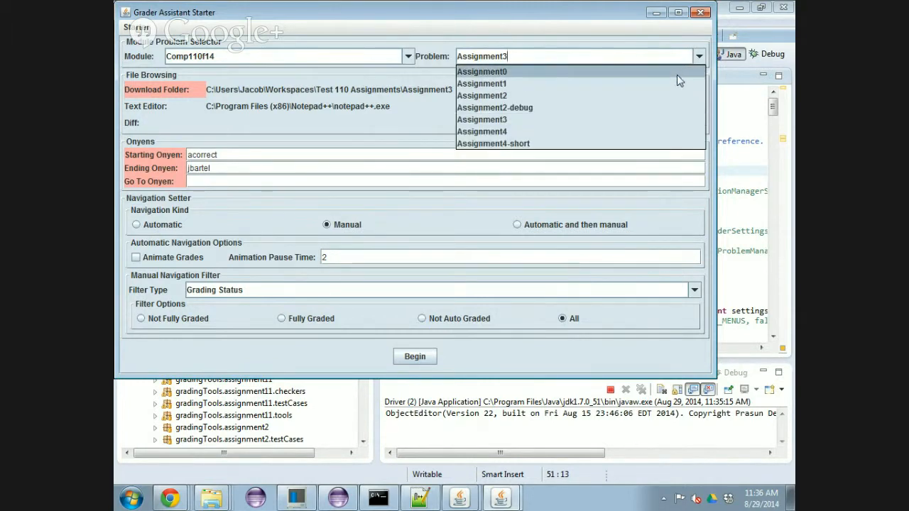
left_click(676, 84)
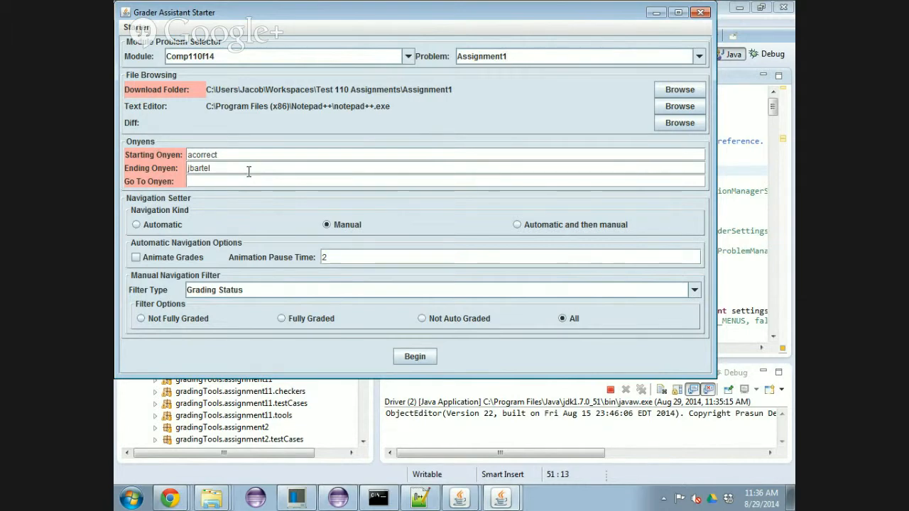
- Set the download folder for Assignment1 of Comp110f14 to Workspaces\Test 110 Fall 2014 Assignments
left_click(679, 90)
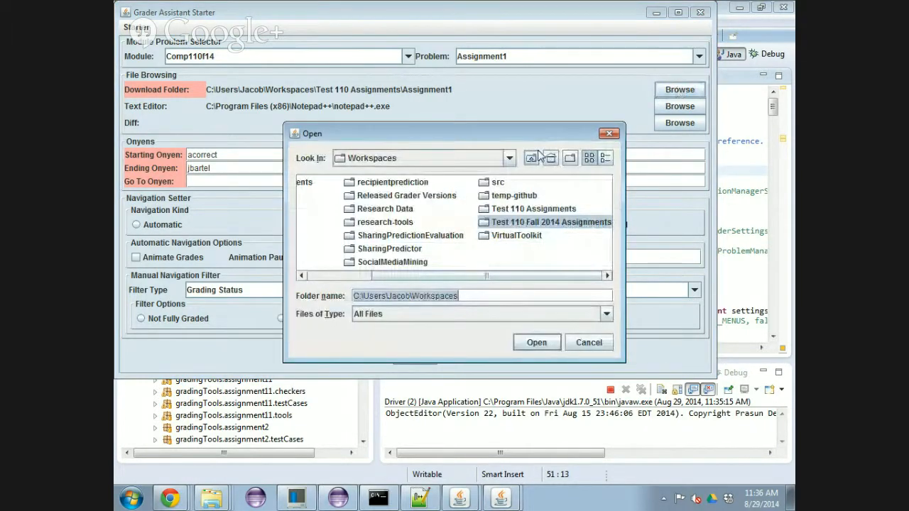
left_click(549, 225)
double_click(550, 225)
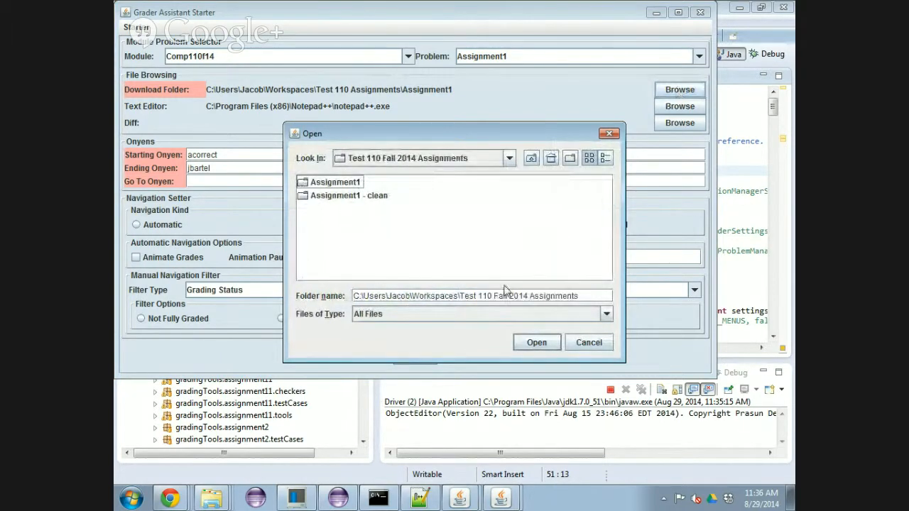
left_click(537, 342)
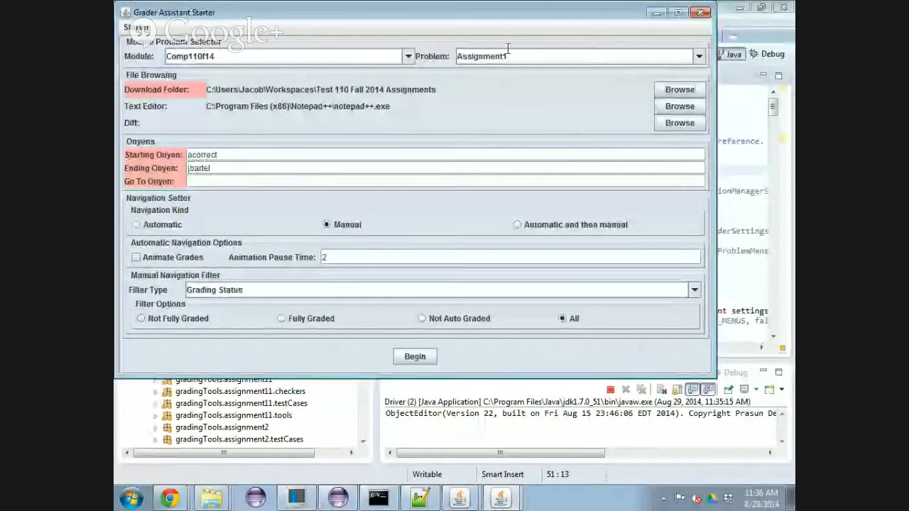
- Begin grading with ending onyen skproject and Automatic and then manual navigation, and widen the Eclipse console area
double_click(227, 165)
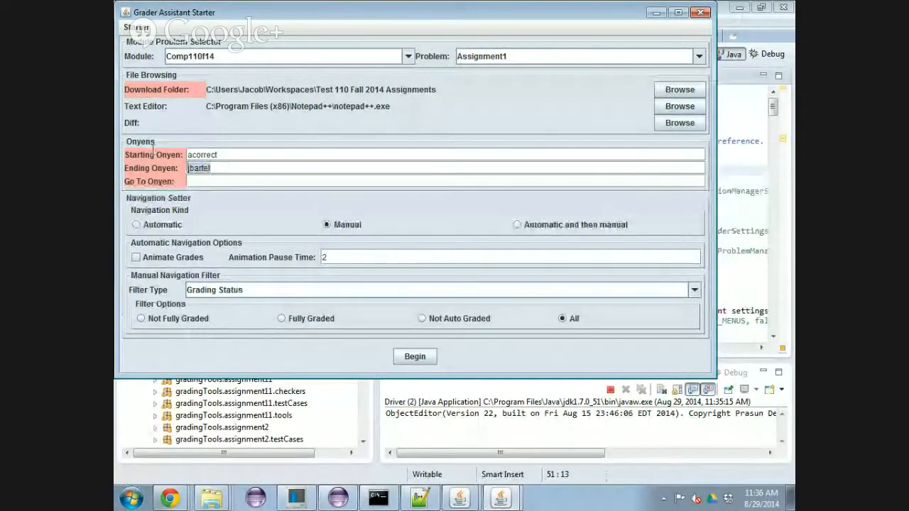
type("skproject")
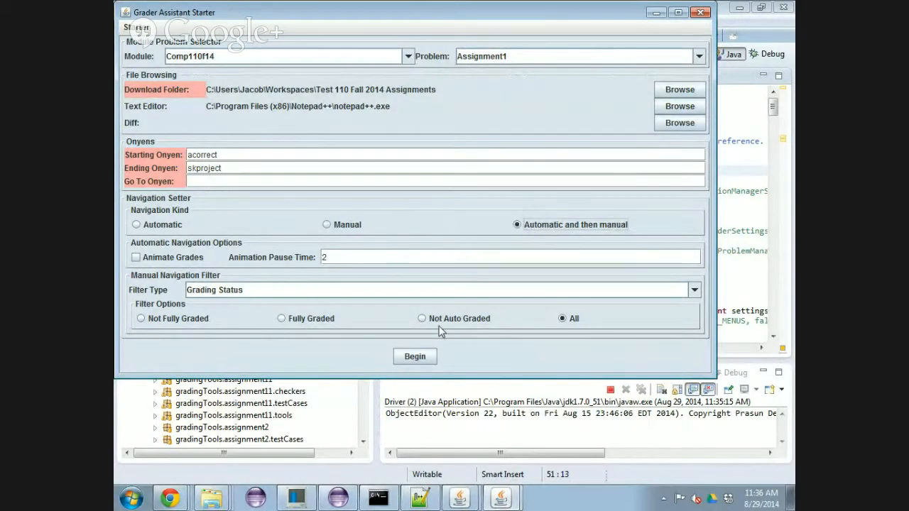
left_click(403, 357)
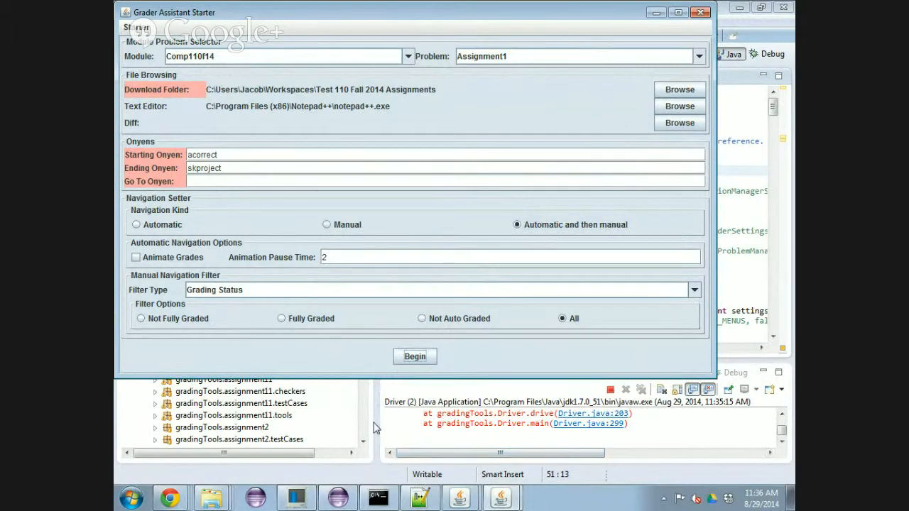
left_click_drag(375, 422, 302, 414)
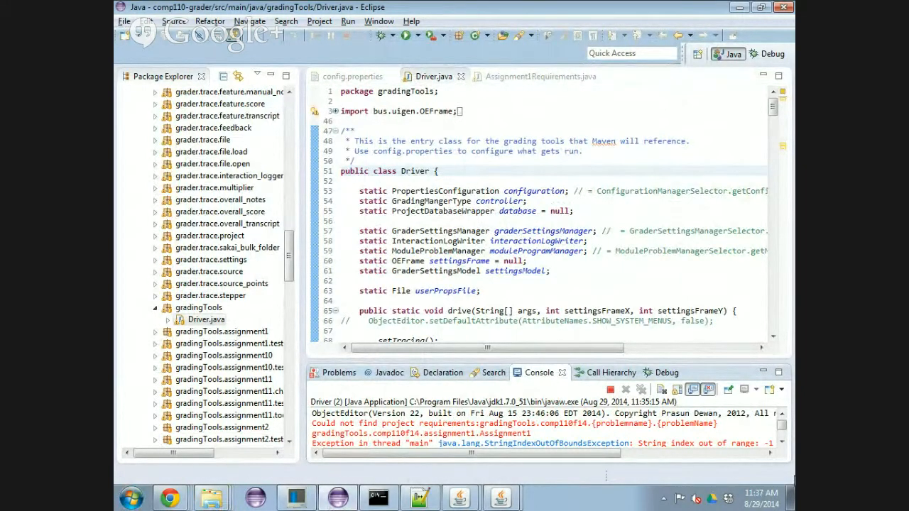
key("alt+Tab")
key("alt+Tab")
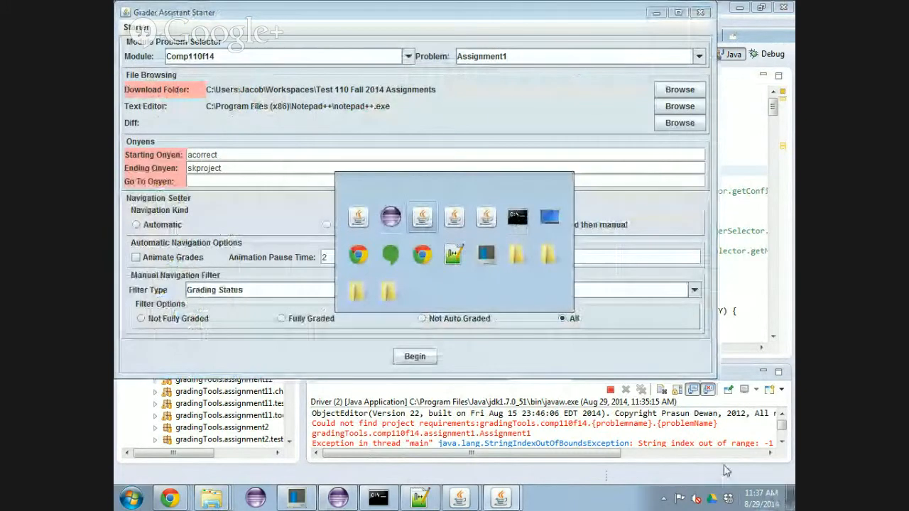
key("alt+Tab")
key("alt+Tab")
key("alt+Tab")
key("alt+Tab")
key("alt+Tab")
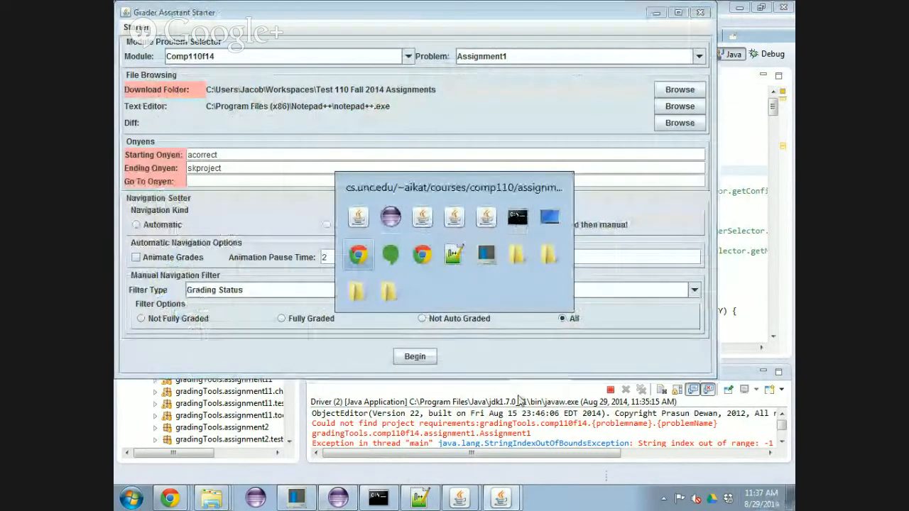
- Open Git Bash, change to Workspaces/Grader and run git pull
left_click(131, 498)
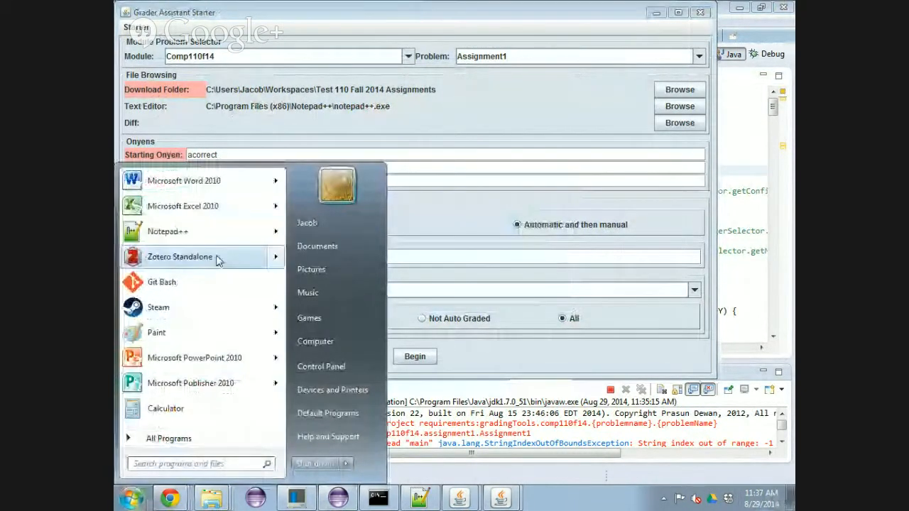
left_click(213, 282)
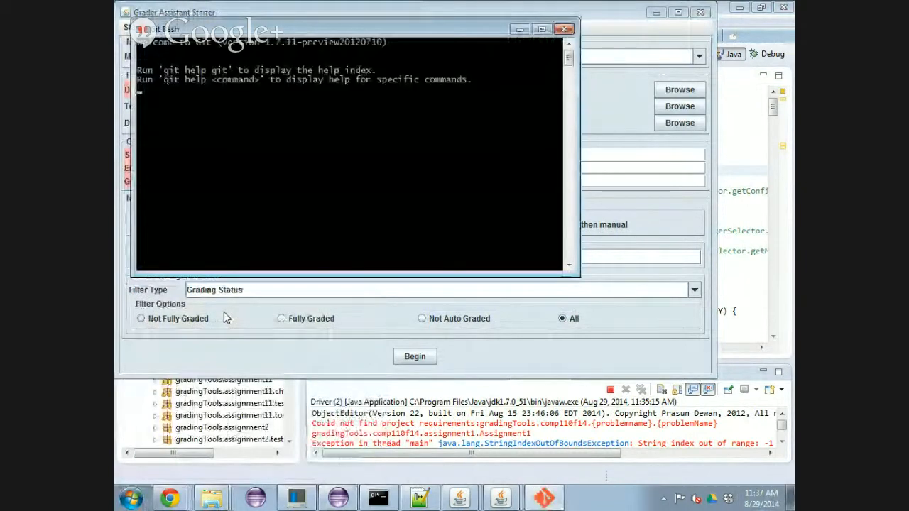
type("cd Workspaces/Grader")
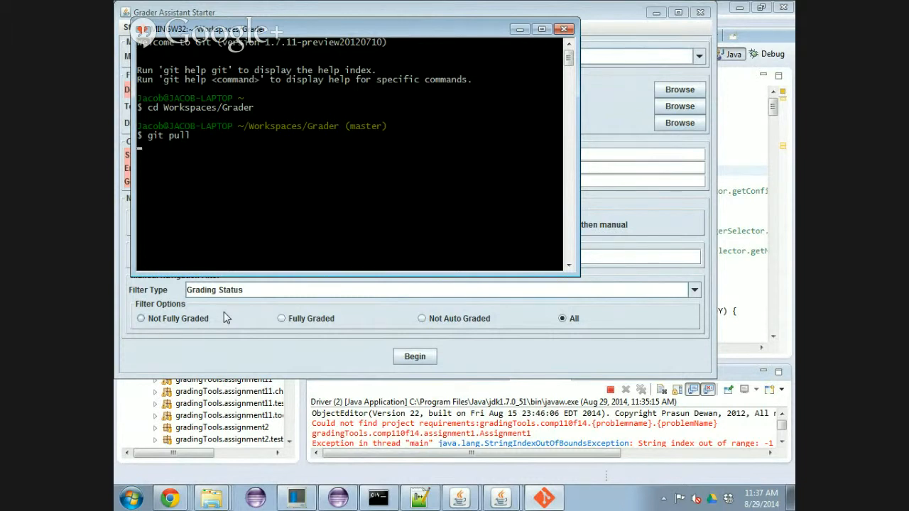
key("Return")
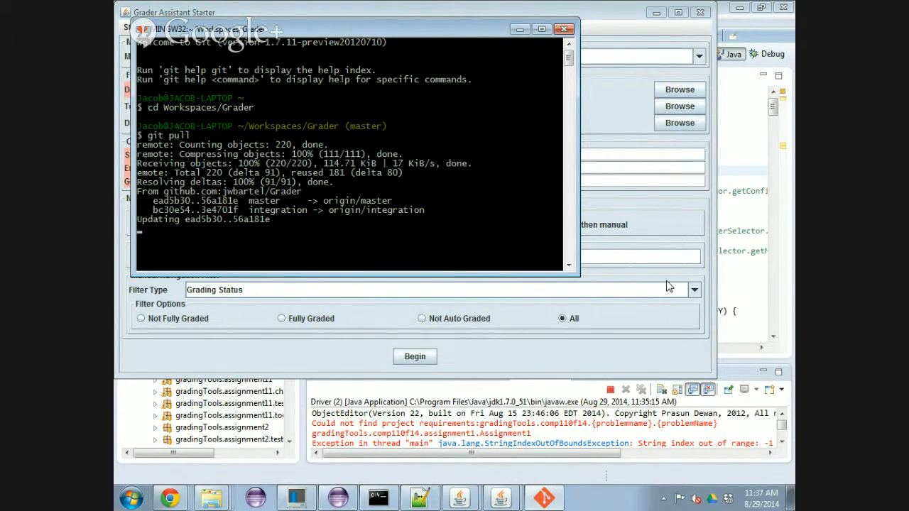
- Terminate the running Driver program in Eclipse and launch it again
left_click(610, 390)
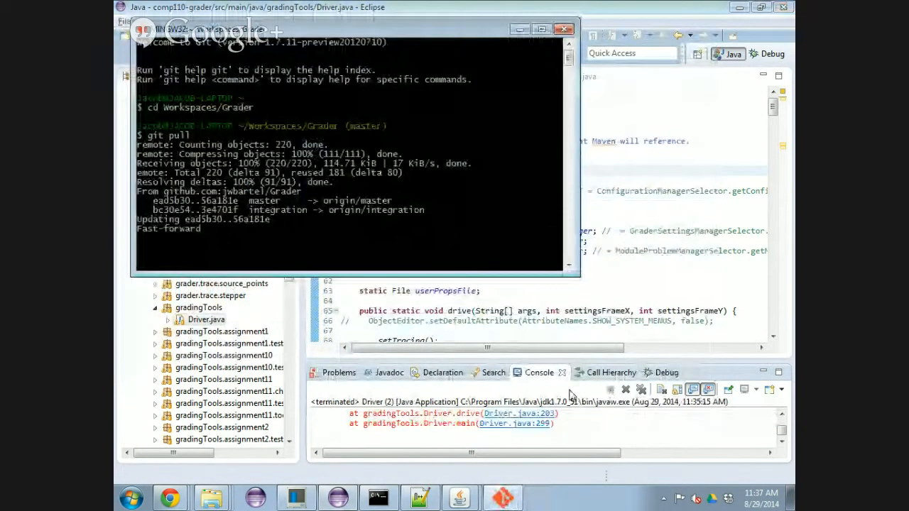
left_click(564, 391)
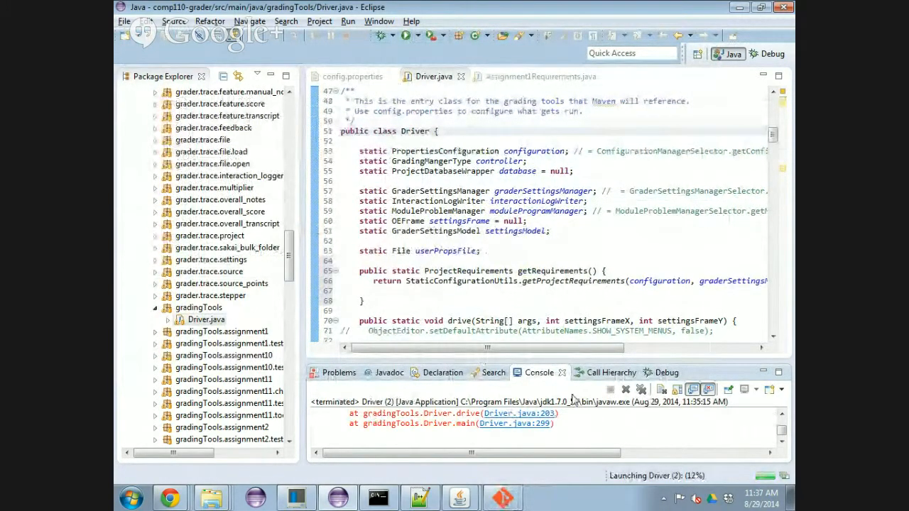
left_click(627, 391)
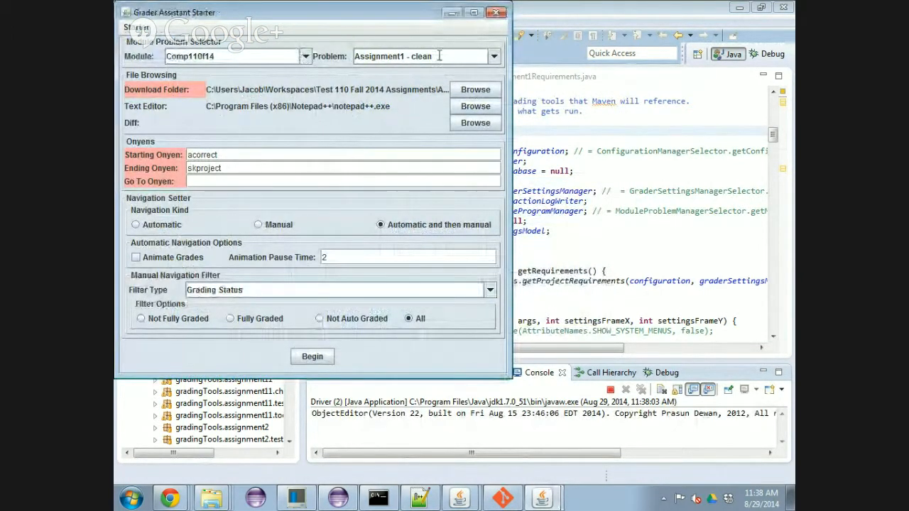
- Begin grading with the problem Assignment1 selected, and enlarge the Eclipse console area
left_click(496, 59)
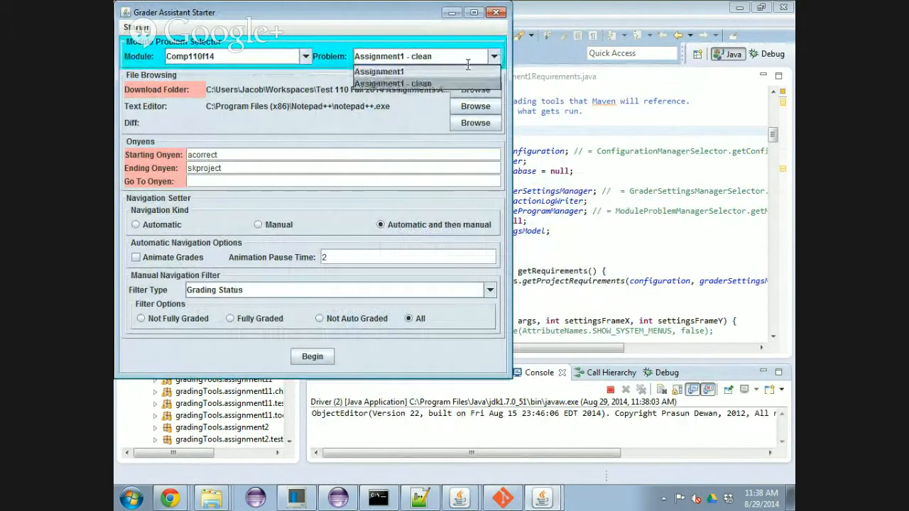
left_click(465, 69)
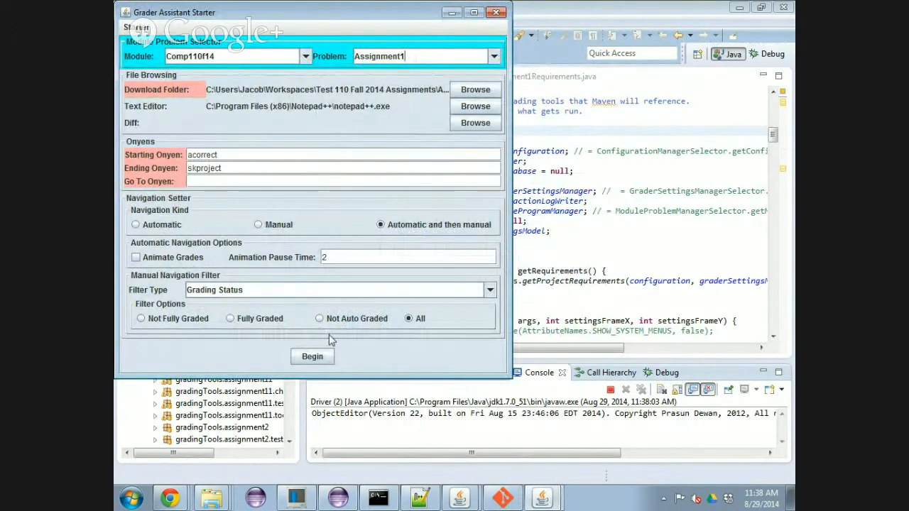
left_click(327, 359)
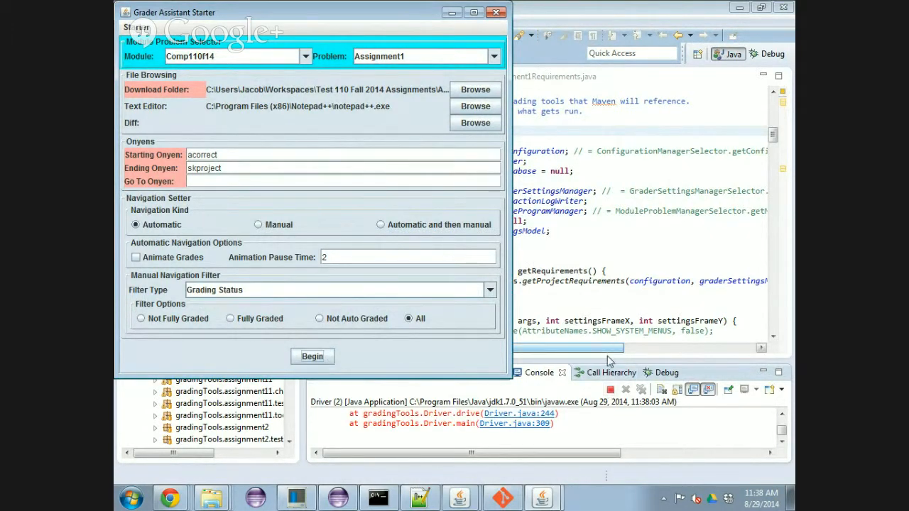
left_click(612, 321)
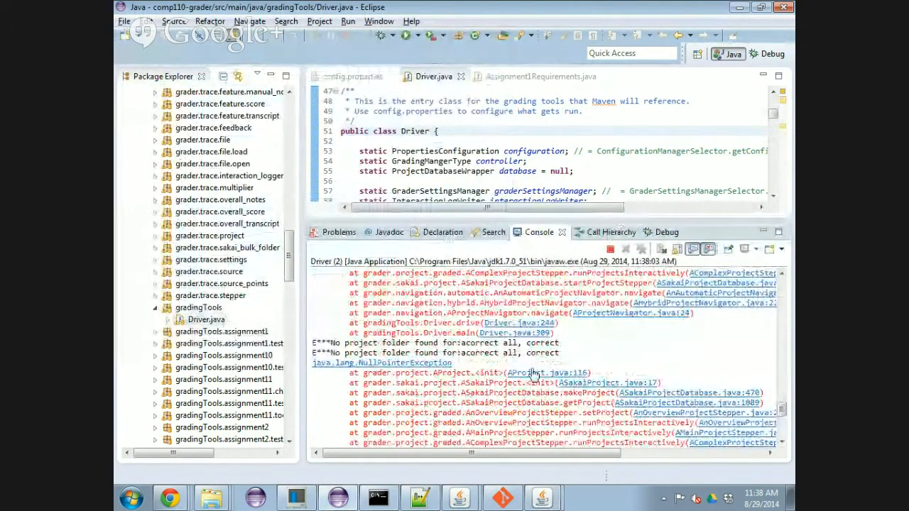
- Switch to the Explorer window of Test 110 Fall 2014 Assignments and open the All, Correct (acorrect) folder inside Assignment1
key("alt+Tab")
key("Tab")
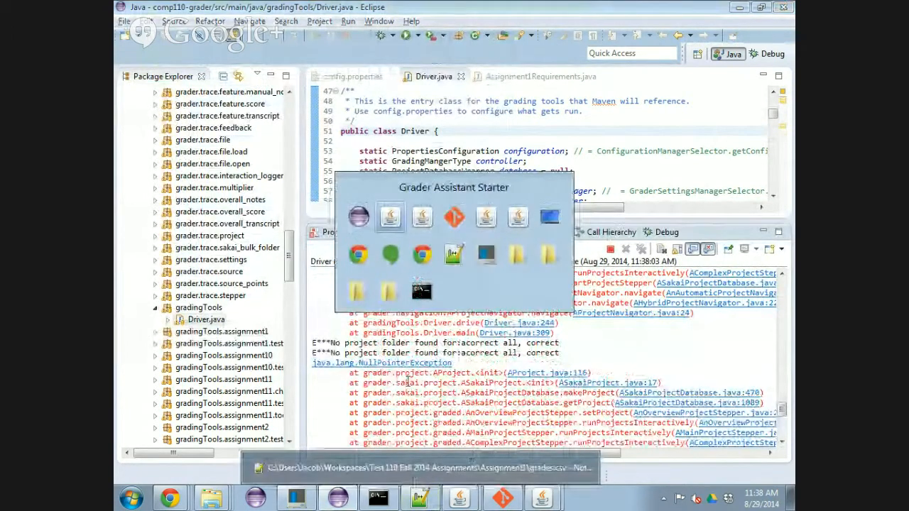
key("Tab")
key("Tab")
key("Tab")
key("Tab")
key("Tab")
key("Tab")
key("Tab")
key("Tab")
key("Tab")
key("Tab")
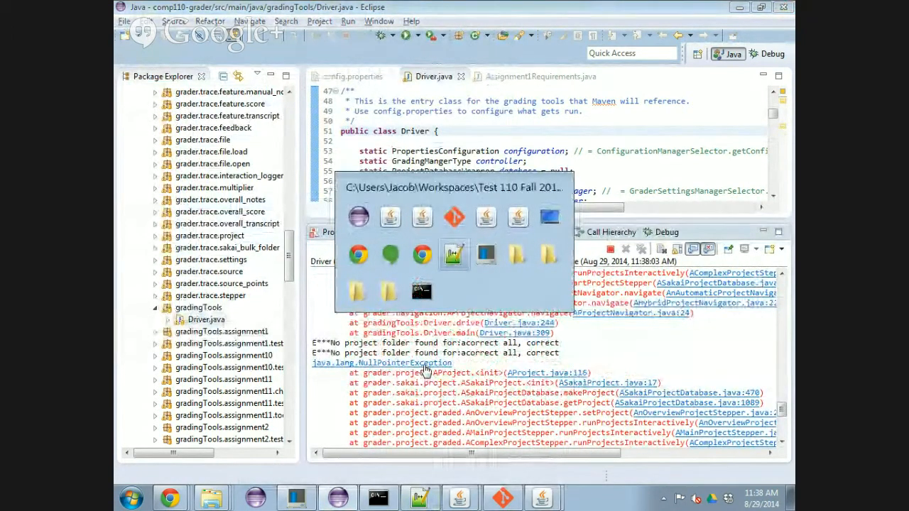
key("Tab")
key("Tab")
key("Tab")
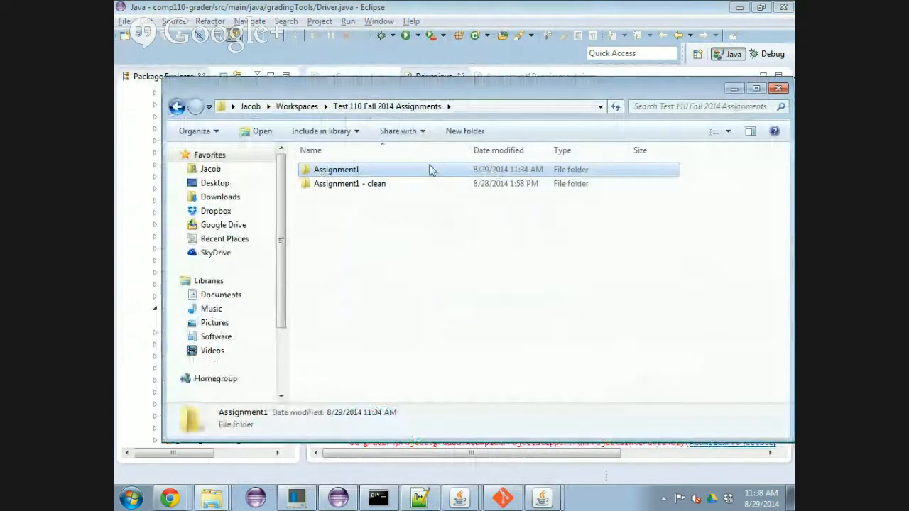
double_click(426, 170)
double_click(353, 169)
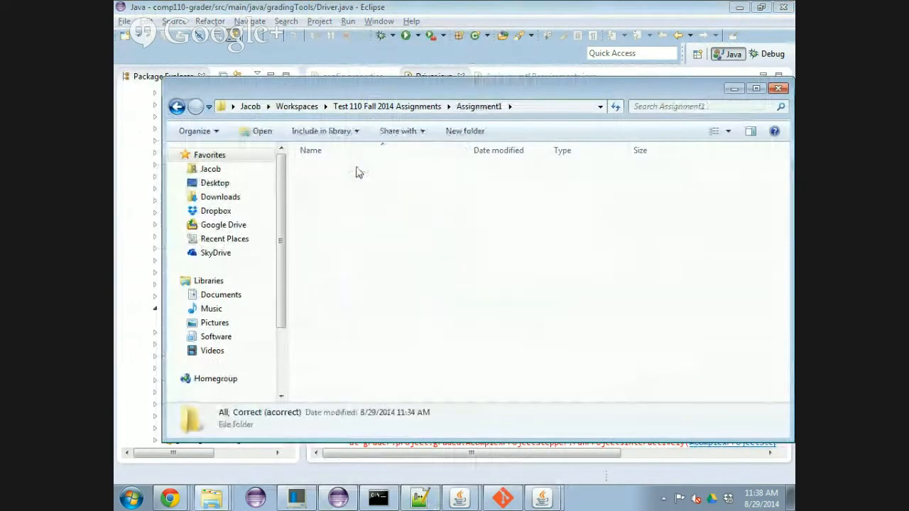
left_click(359, 171)
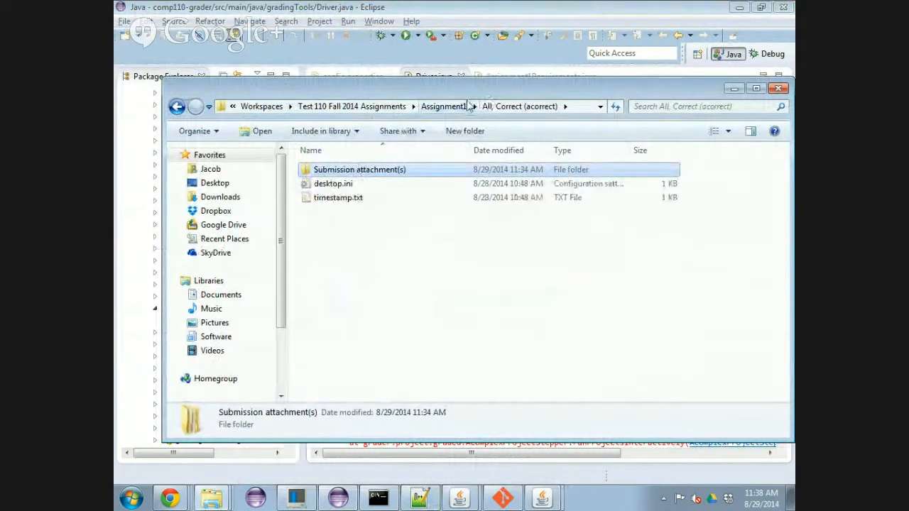
- Check the contents of acorrect's Submission attachment(s) folder and return to the All, Correct (acorrect) folder
left_click(395, 231)
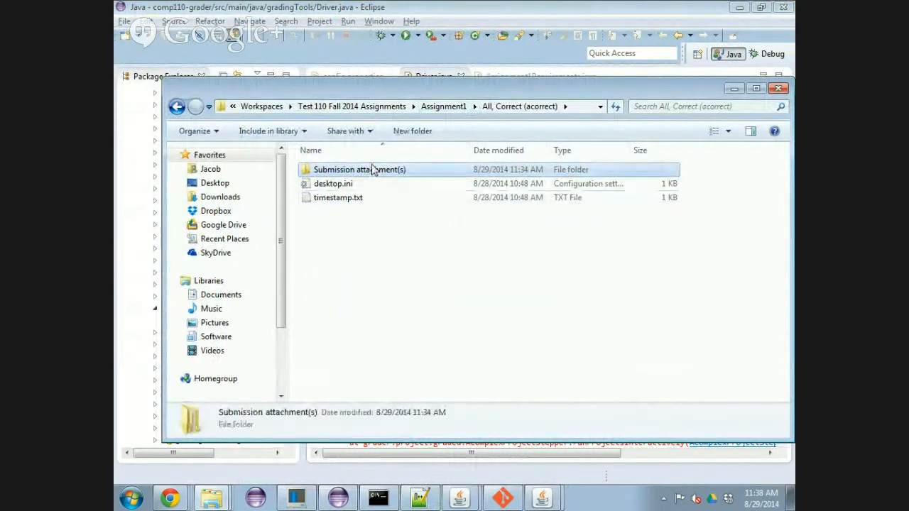
double_click(371, 171)
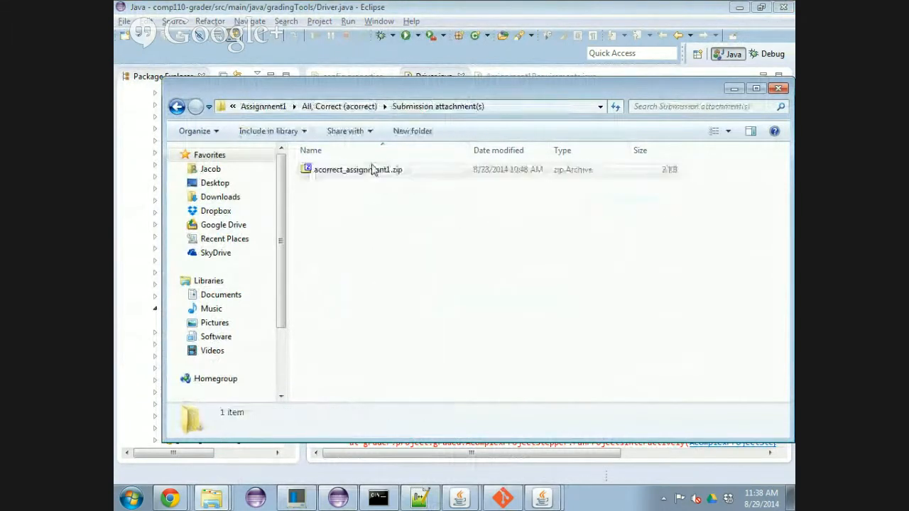
left_click(372, 106)
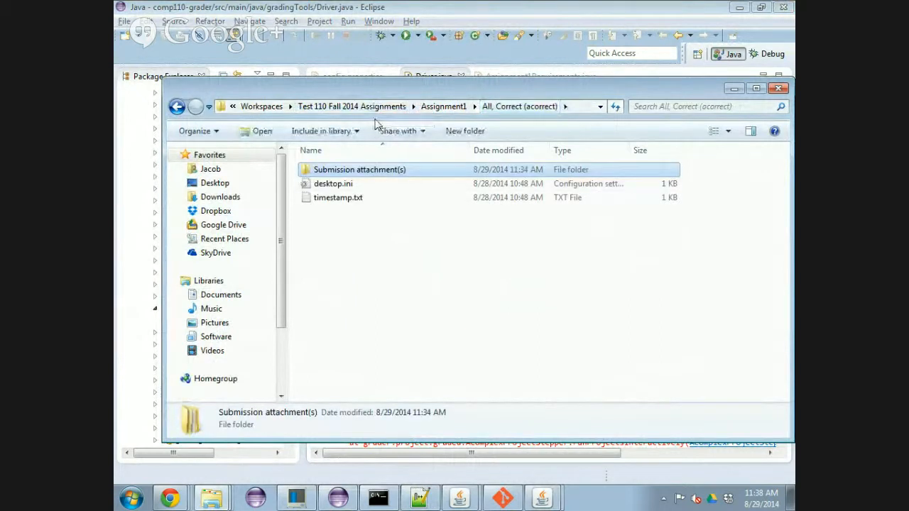
- Create a new folder named Feedback attachment(s) in the All, Correct (acorrect) folder
right_click(398, 232)
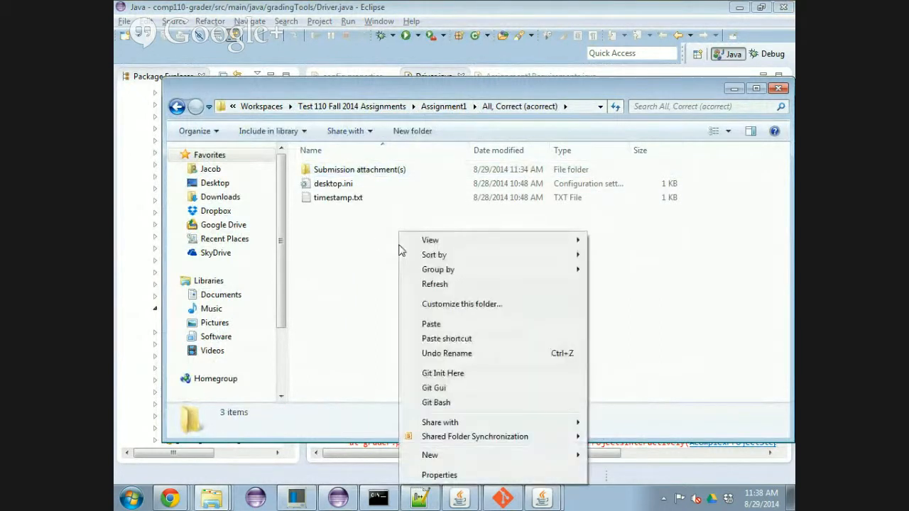
left_click(332, 236)
right_click(333, 232)
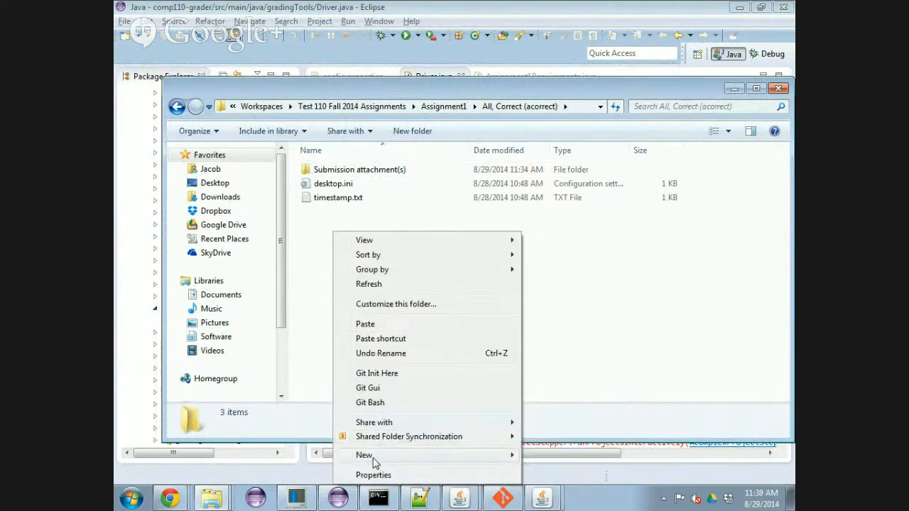
mouse_move(368, 456)
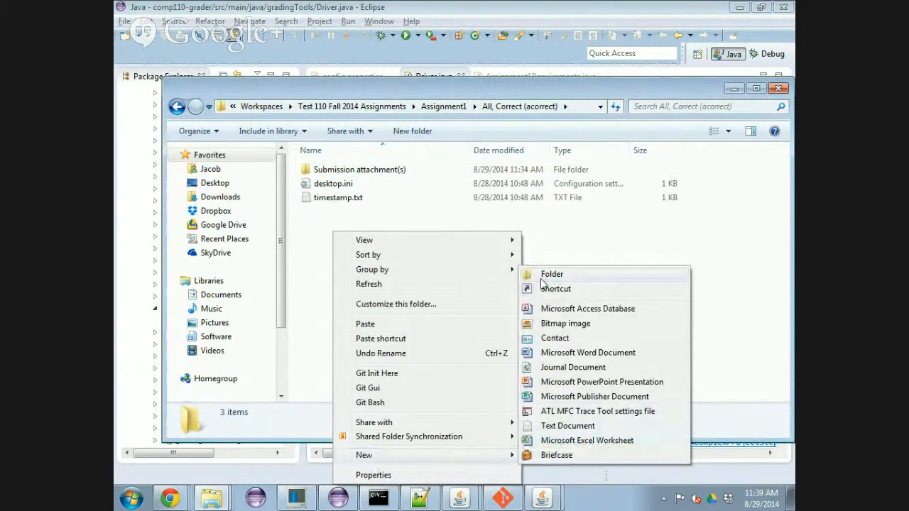
left_click(545, 275)
type("Feedback attachment(s")
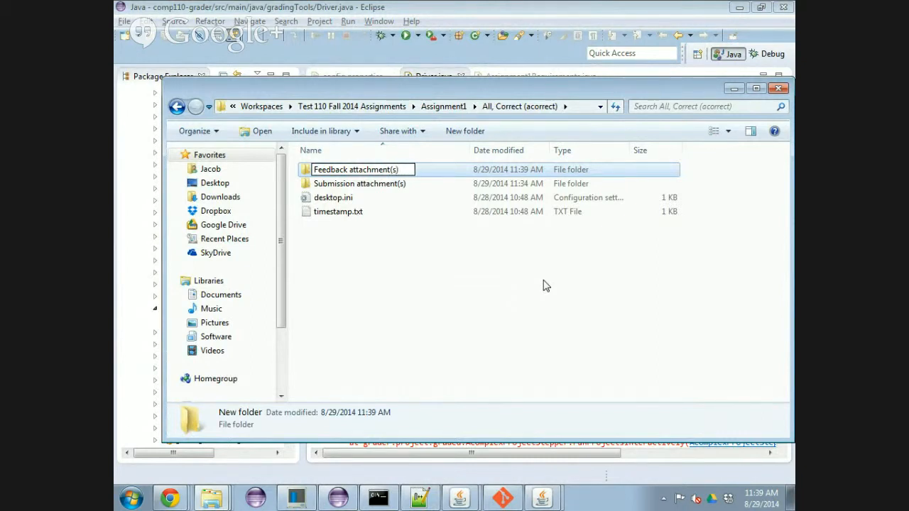
key("Return")
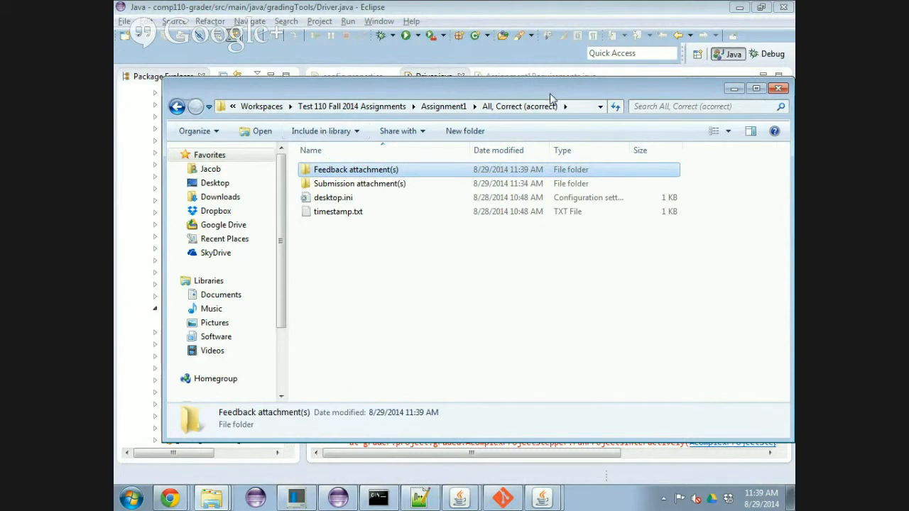
- Copy the Feedback attachment(s) folder into the incorrectprint, notprinting, skproject and nosub submission folders of Assignment1
left_click(455, 107)
double_click(387, 183)
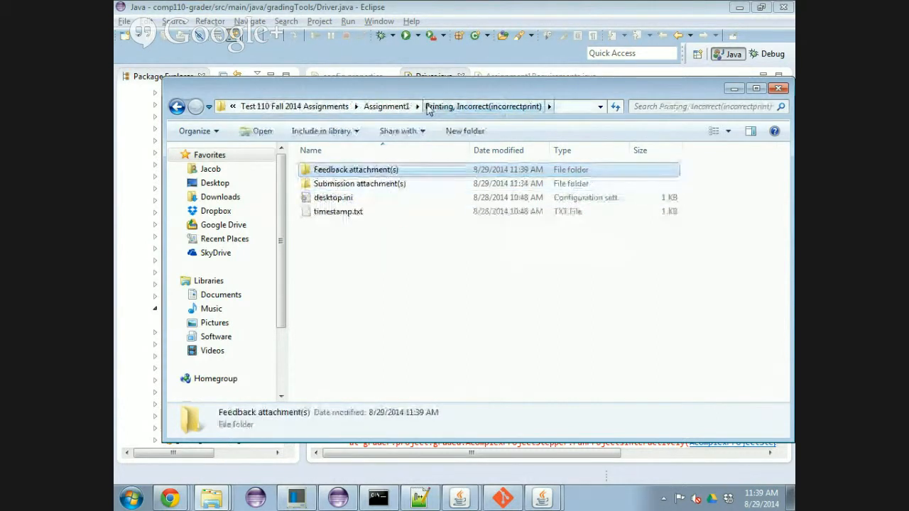
left_click(387, 107)
double_click(384, 199)
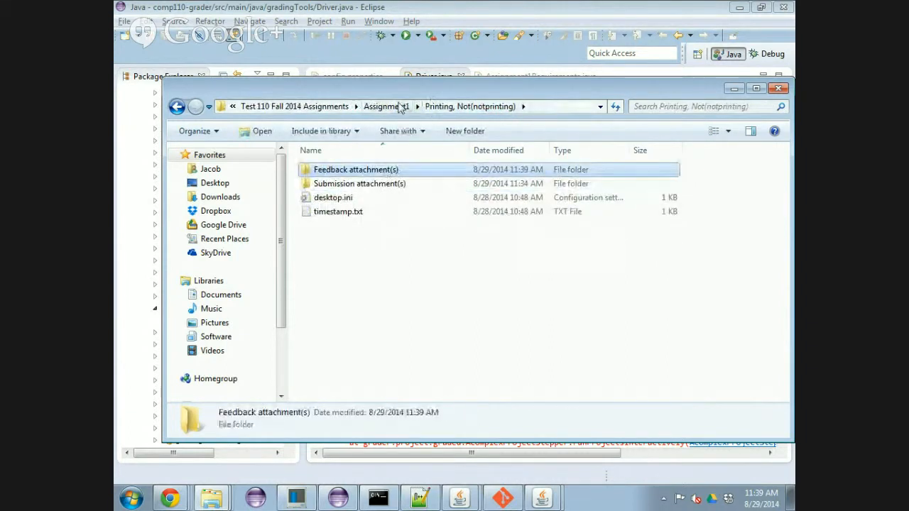
left_click(387, 106)
double_click(354, 213)
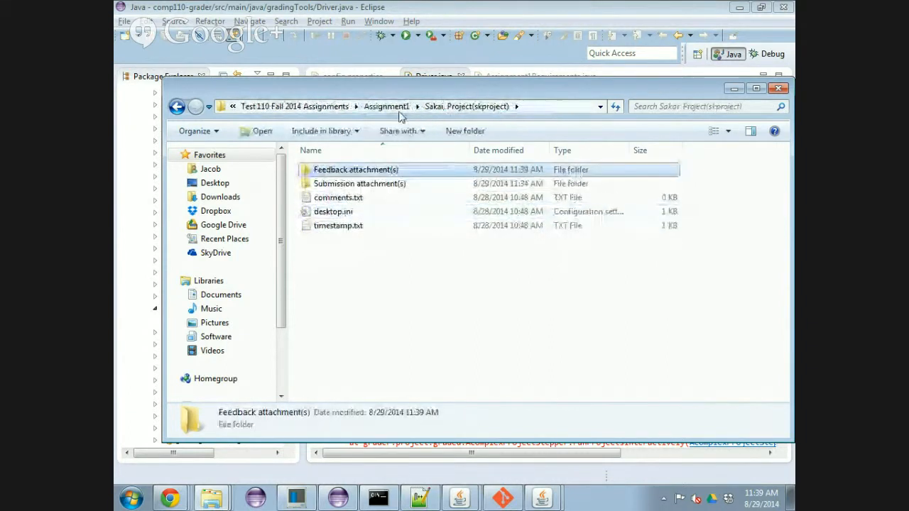
left_click(387, 106)
double_click(369, 225)
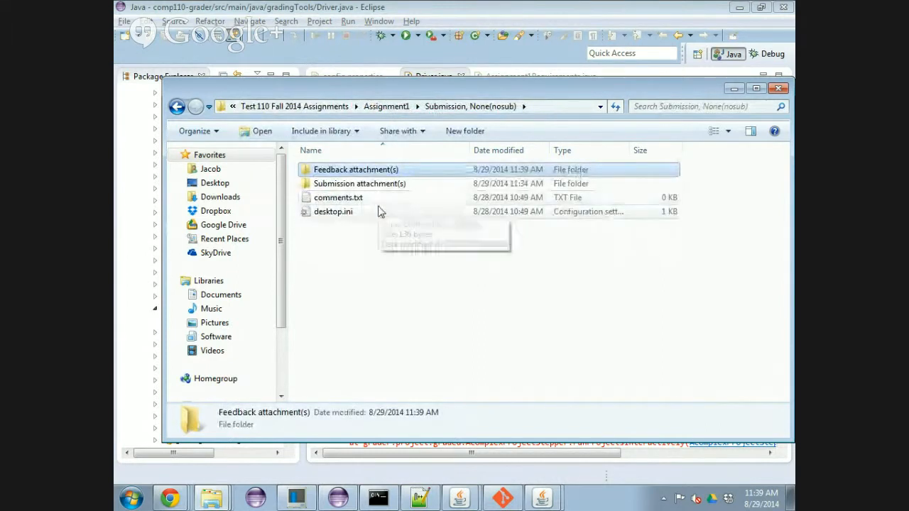
- Switch to Eclipse, rerun Driver to grade Assignment1, and move the Grading Assistant window fully into view
key("alt+Tab")
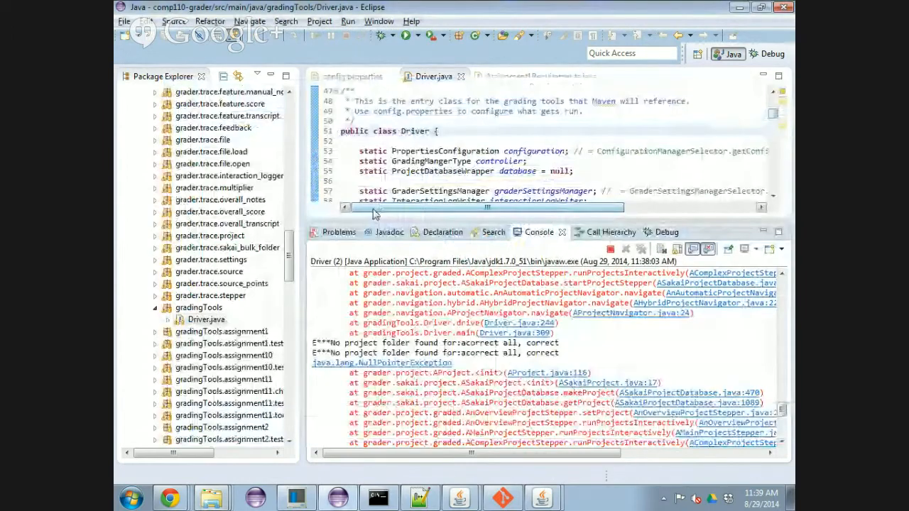
left_click(406, 37)
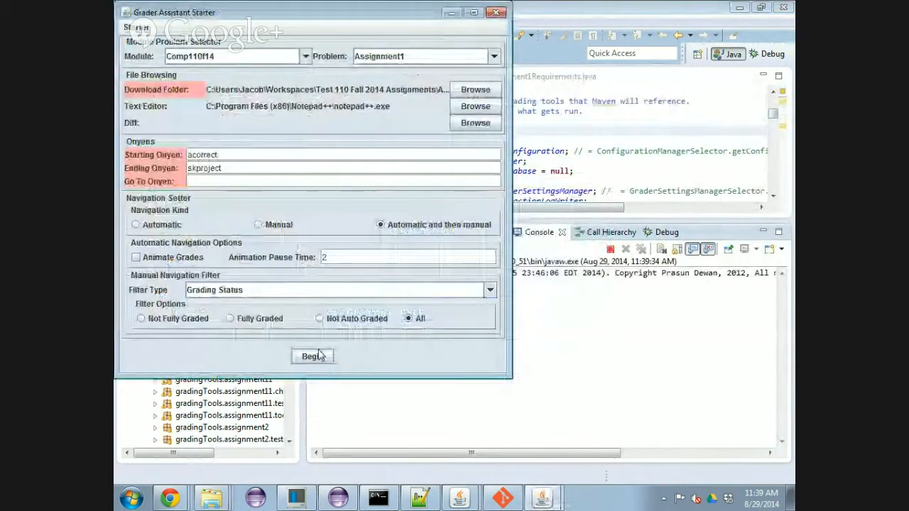
left_click(318, 355)
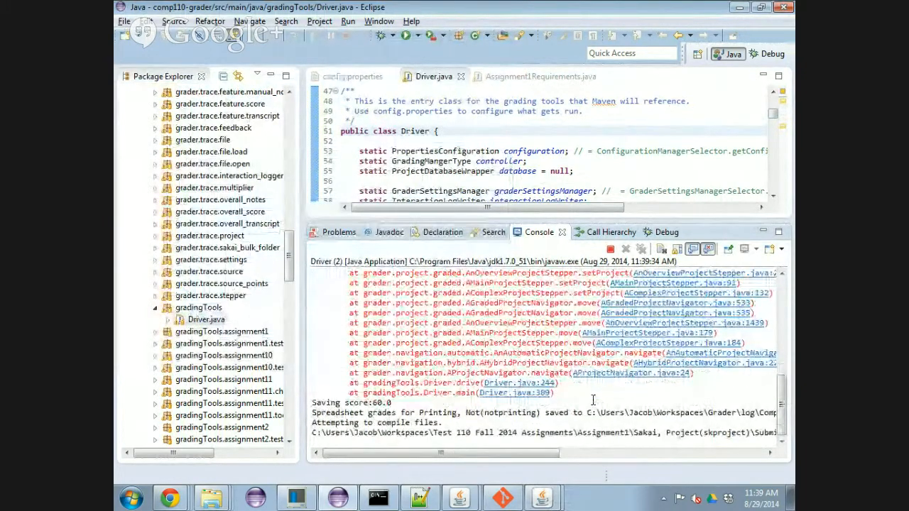
scroll(486, 392, "up", 10)
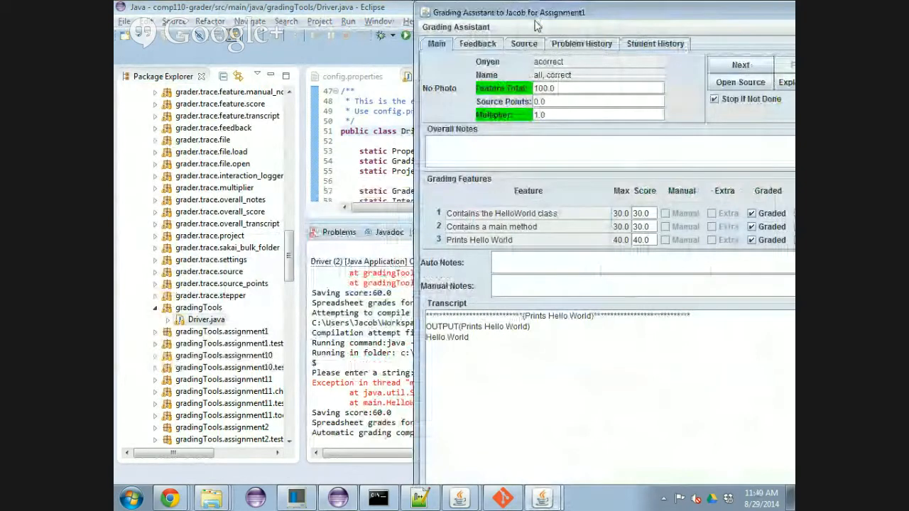
left_click_drag(535, 21, 268, 47)
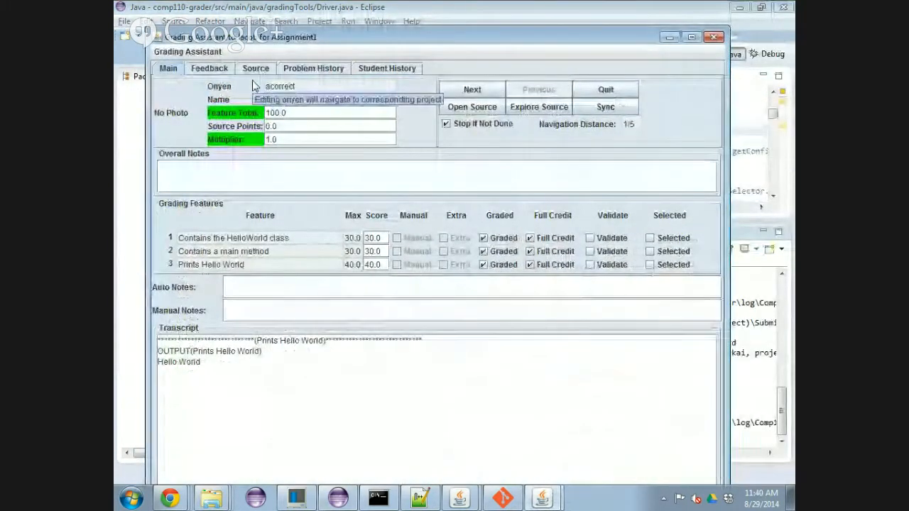
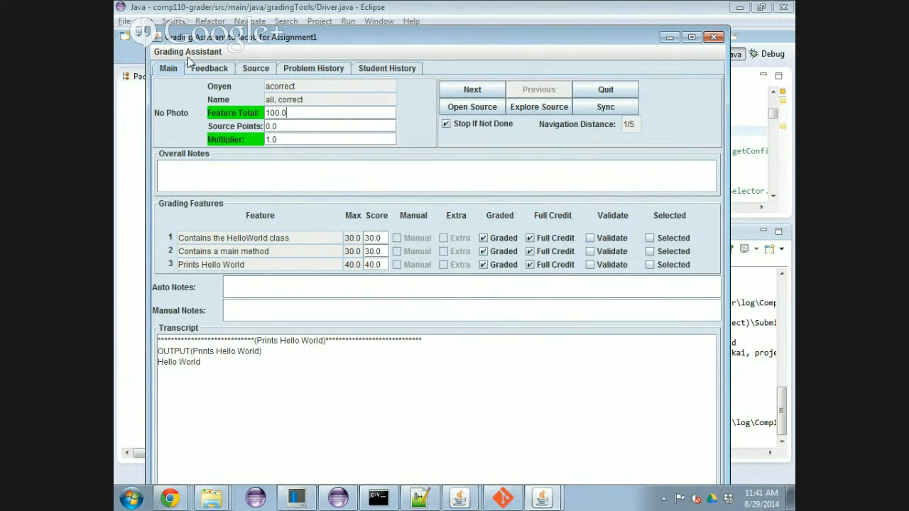
- Check acorrect's feedback in the Grading Assistant and open the Feedback attachment(s) folder inside All, Correct (acorrect) of Assignment1
left_click(209, 67)
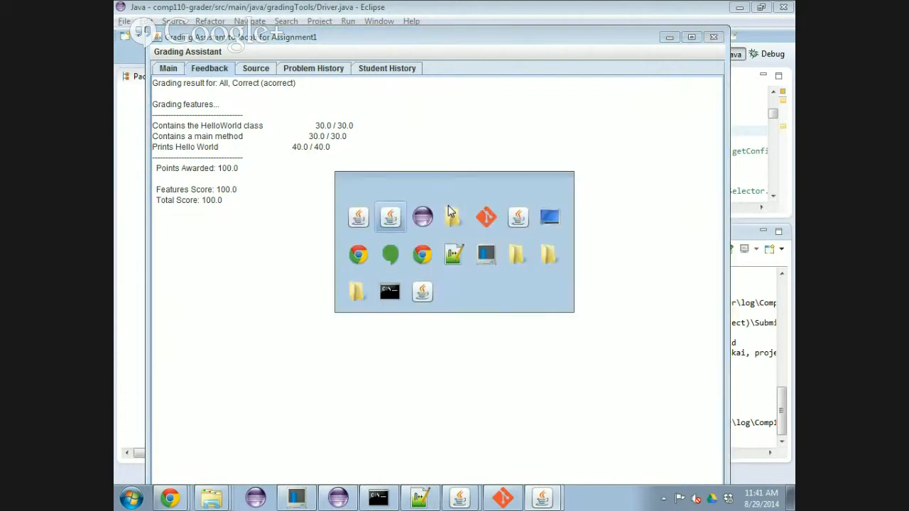
key("alt+Tab")
key("Tab")
key("Tab")
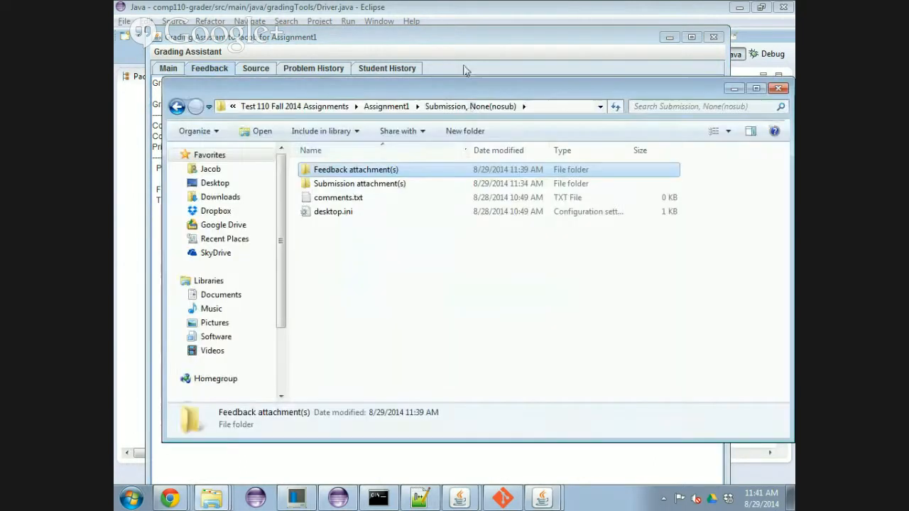
left_click(391, 107)
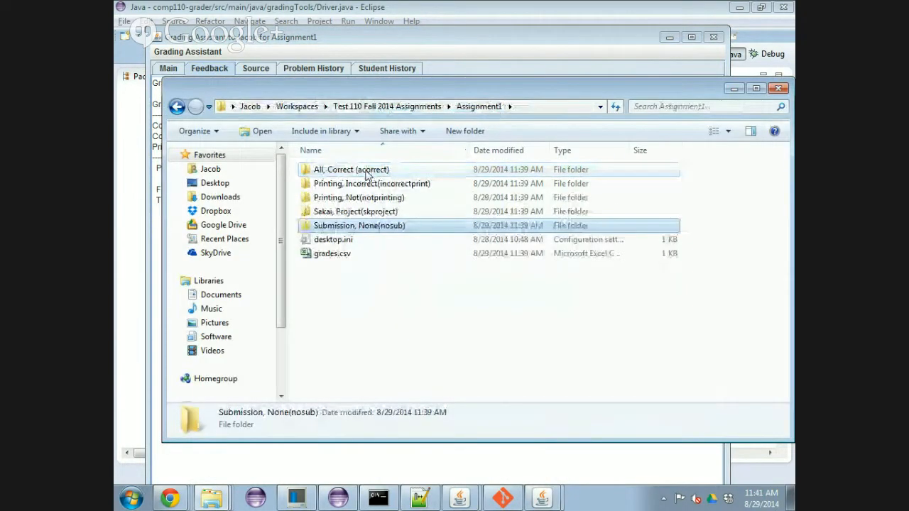
double_click(351, 169)
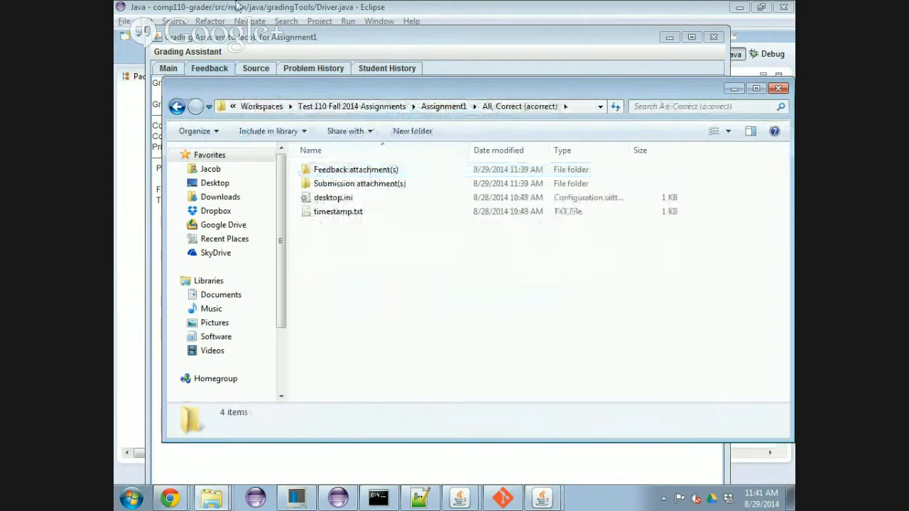
left_click(168, 68)
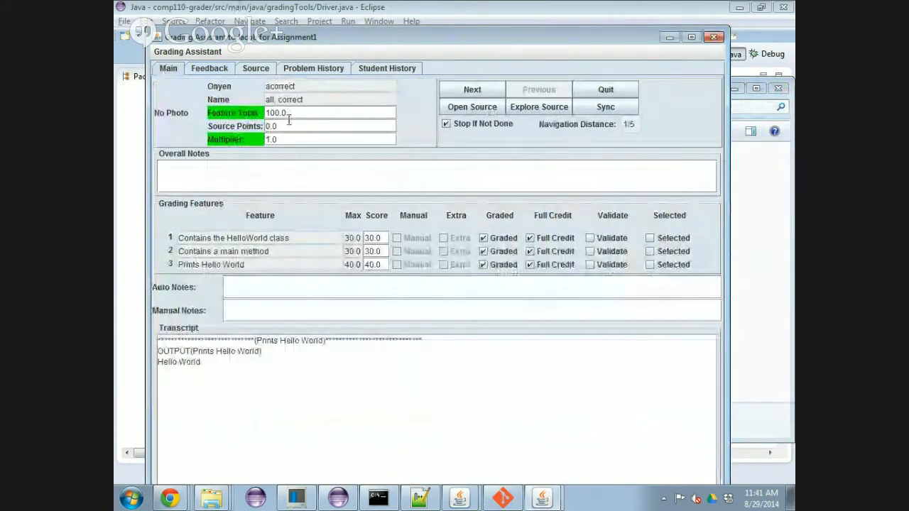
key("alt+Tab")
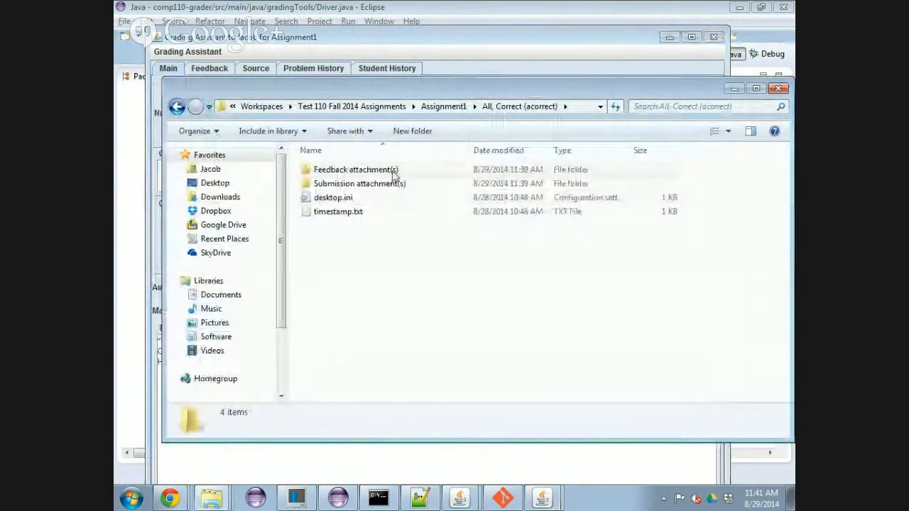
double_click(391, 170)
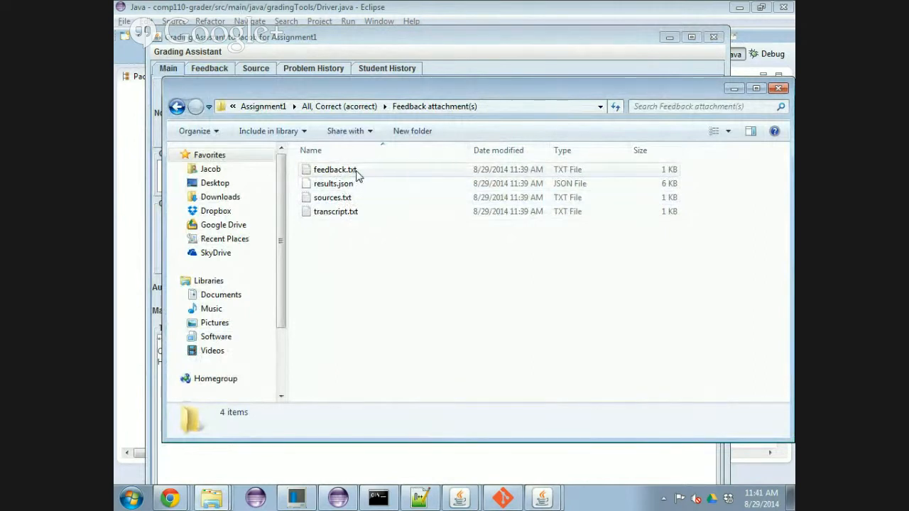
- Open acorrect's feedback.txt in Notepad++ and reload the modified grades.csv
left_click(357, 172)
right_click(357, 172)
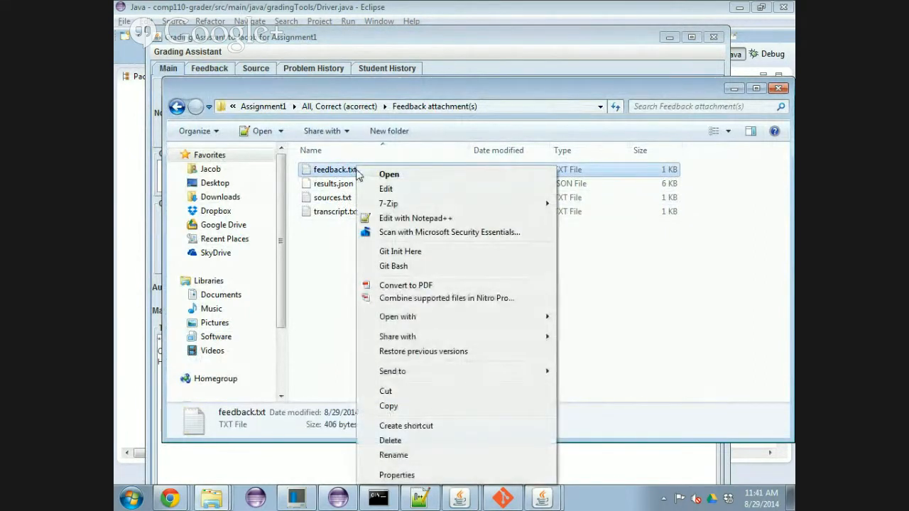
left_click(431, 226)
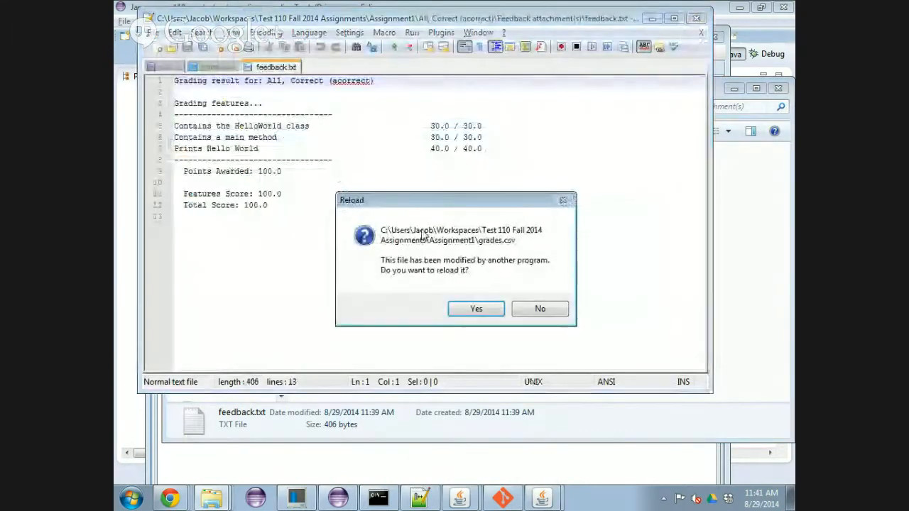
left_click(495, 307)
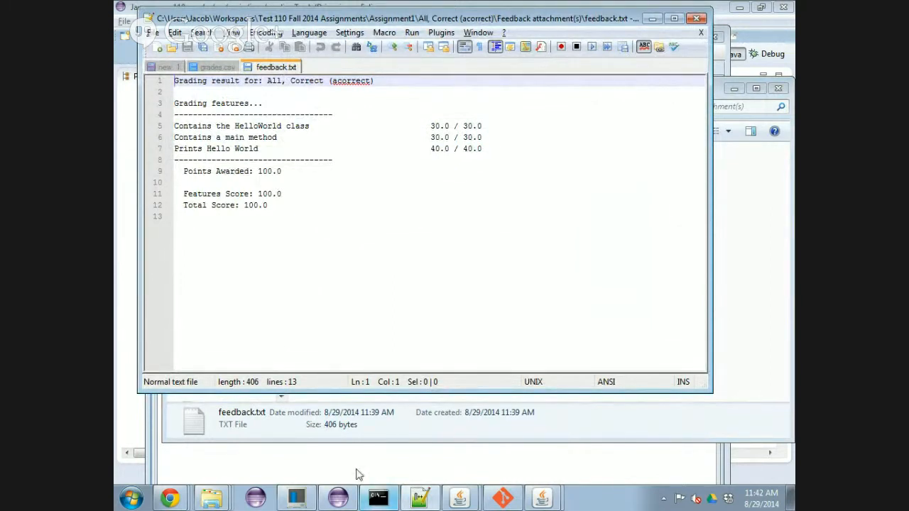
- Review acorrect's feedback and source code in the Grading Assistant and locate the matching sources.txt in the Feedback attachment(s) folder
left_click(338, 452)
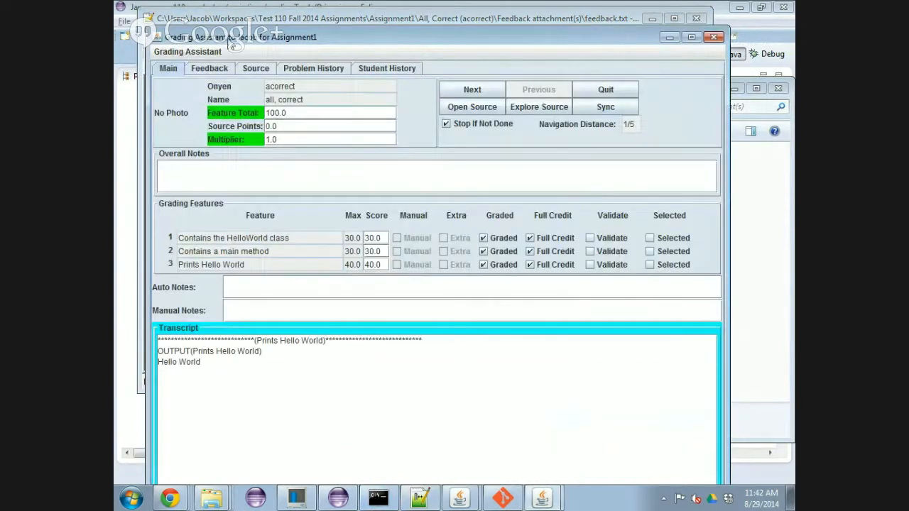
left_click(214, 72)
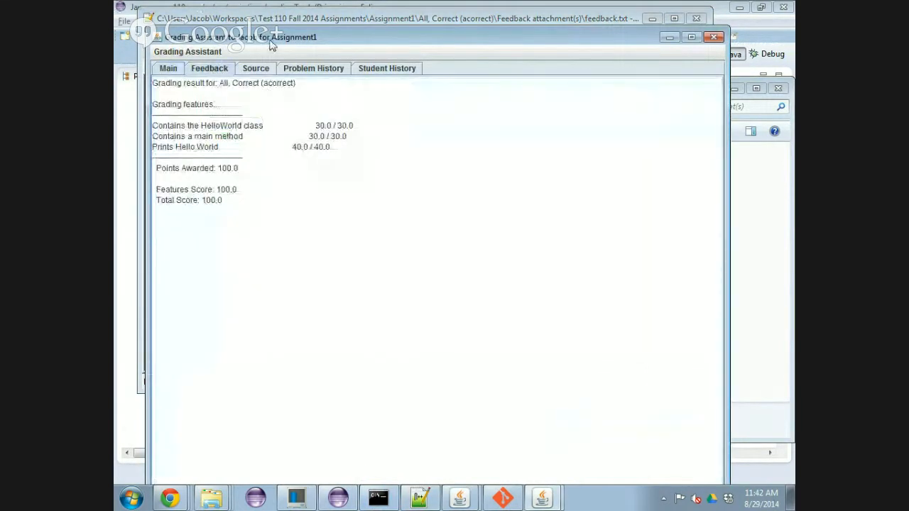
left_click(257, 71)
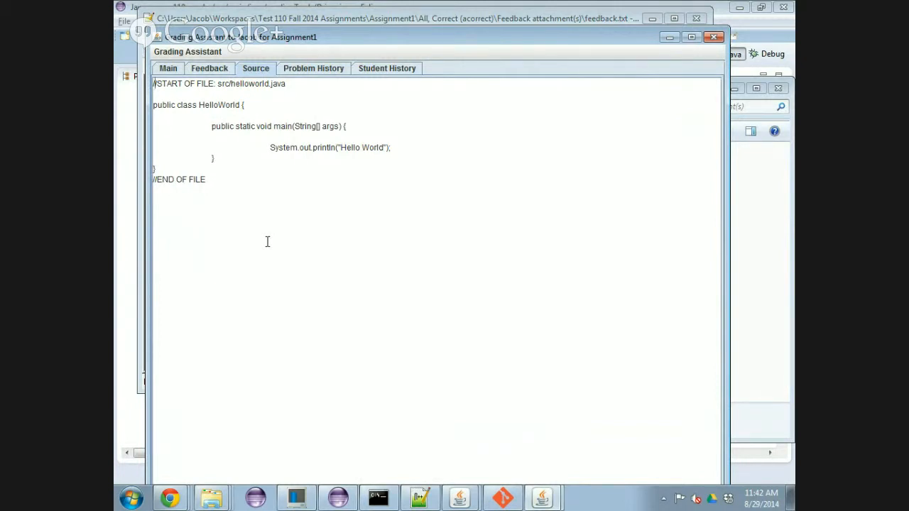
key("alt+Tab")
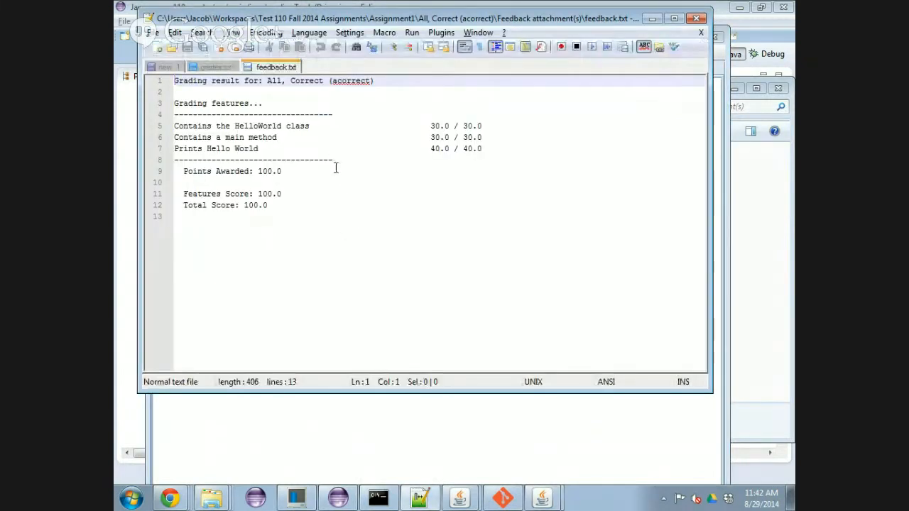
key("alt+Tab")
key("alt+Tab")
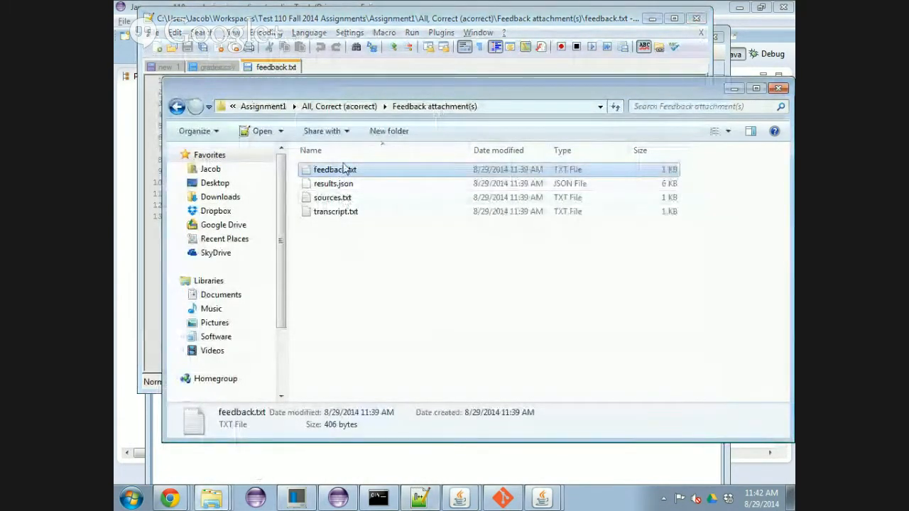
left_click(346, 198)
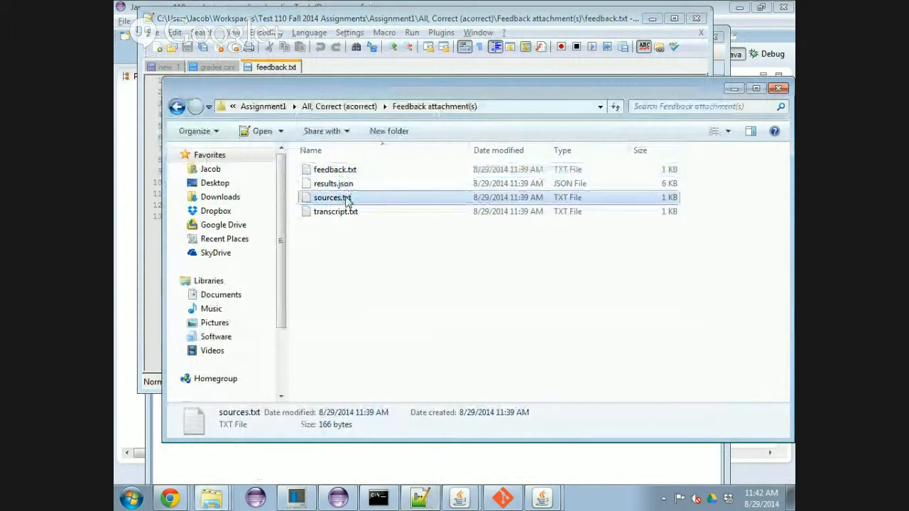
left_click(308, 459)
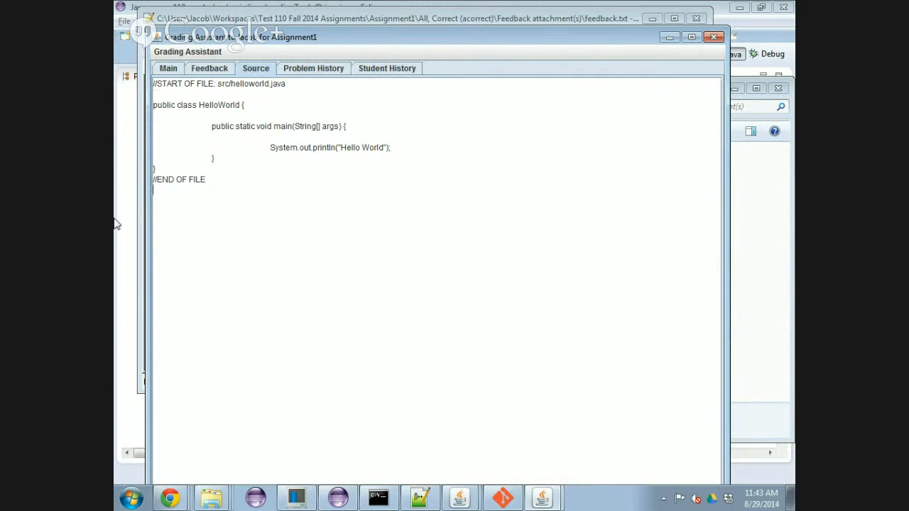
- Review the problem history and acorrect's student history, and return to the main grading view with the transcript
left_click(336, 71)
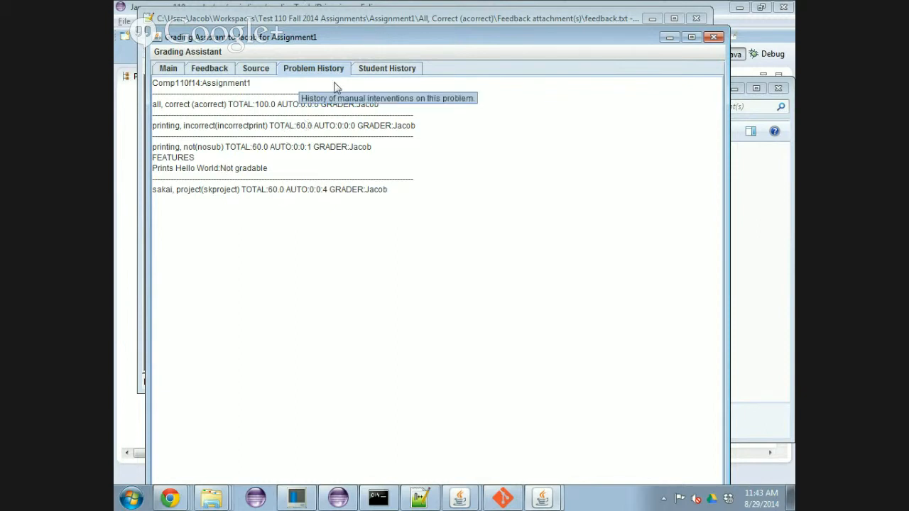
left_click(384, 71)
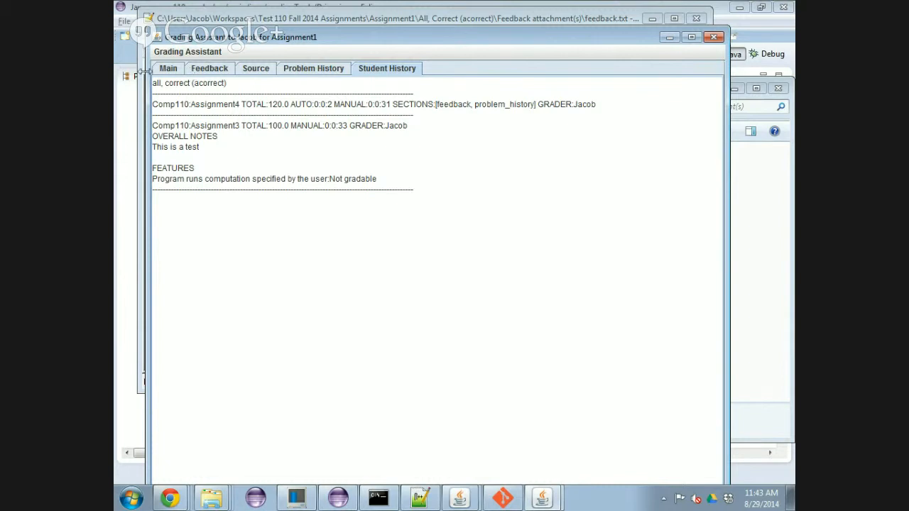
left_click(168, 69)
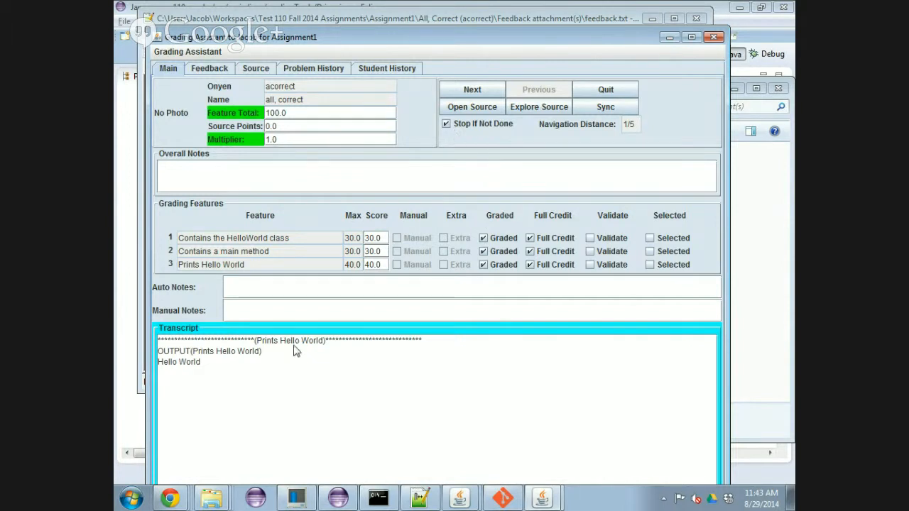
left_click(255, 379)
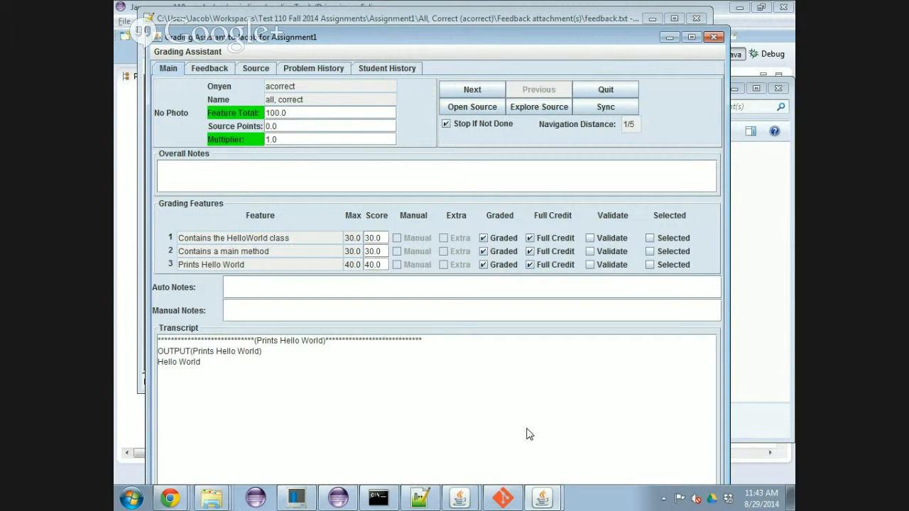
- Check the list of submission folders in the Assignment1 folder and switch back to the Grading Assistant
key("alt+Tab")
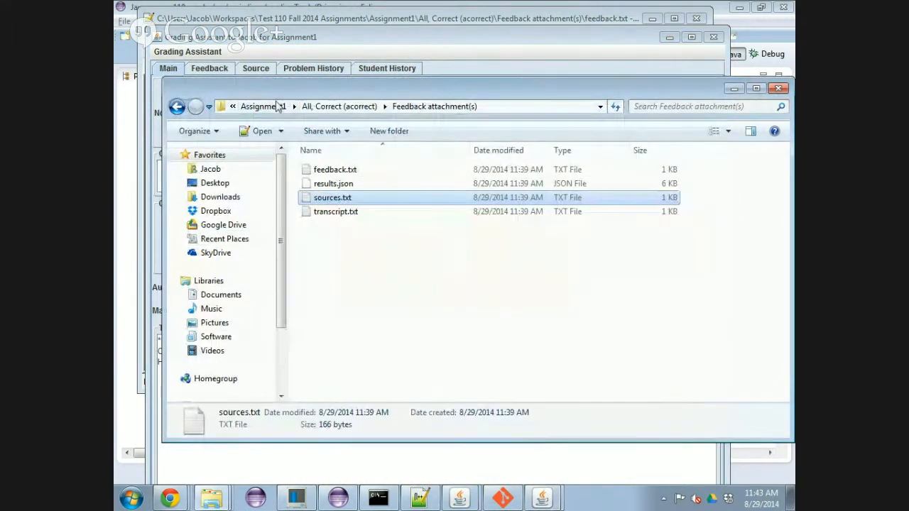
left_click(263, 105)
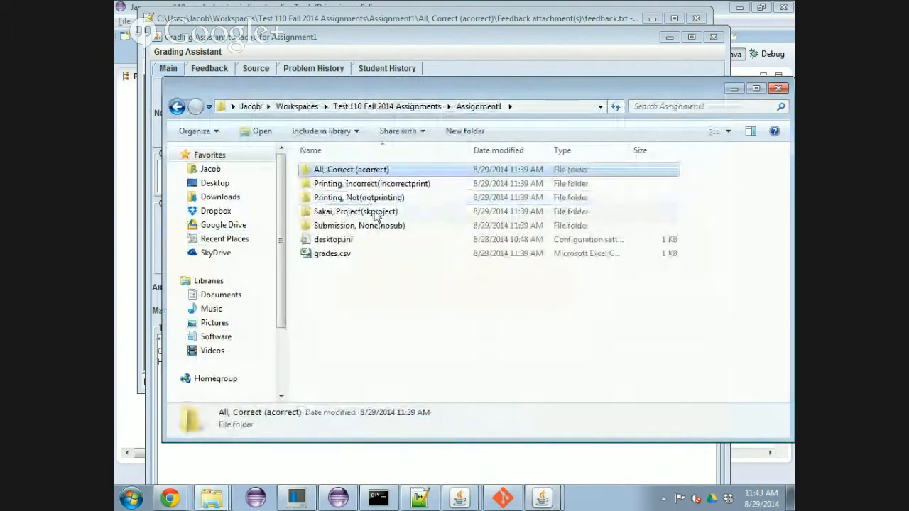
left_click(343, 464)
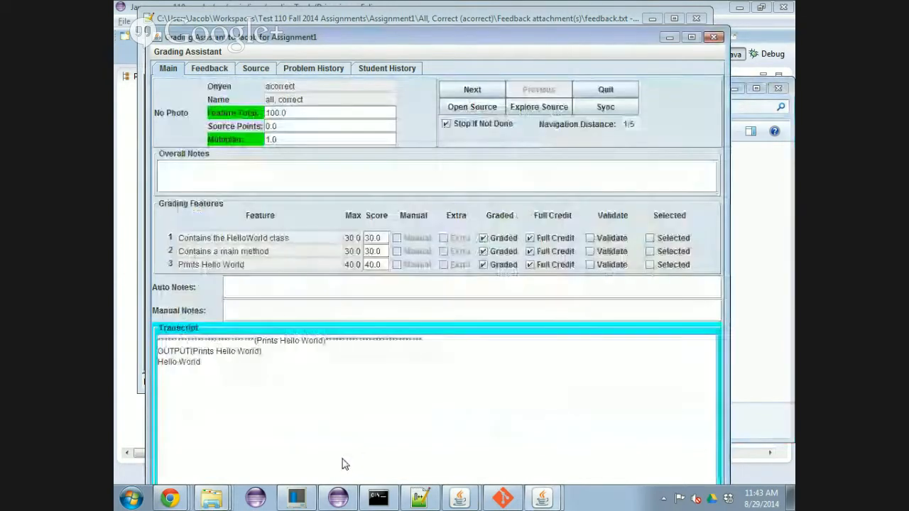
- Advance to the incorrectprint submission and review the notes, feedback and source code behind its Prints Hello World score
left_click(488, 94)
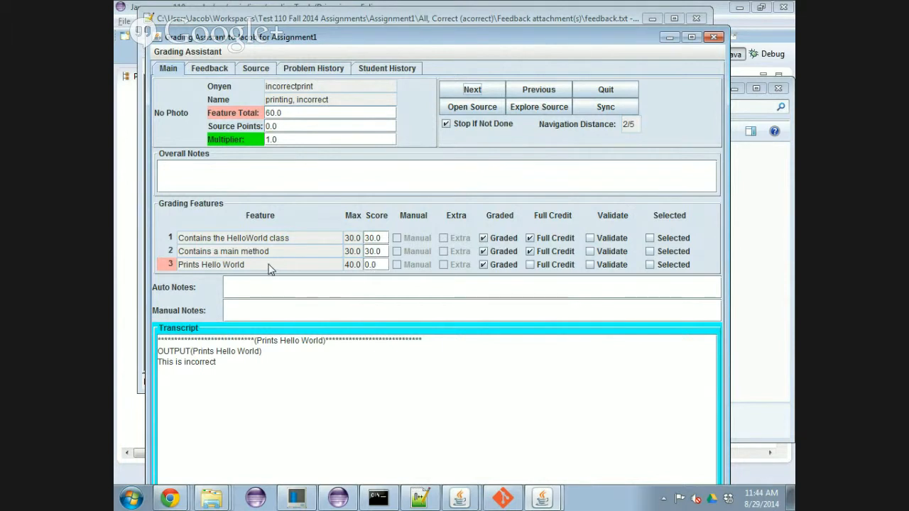
left_click(649, 265)
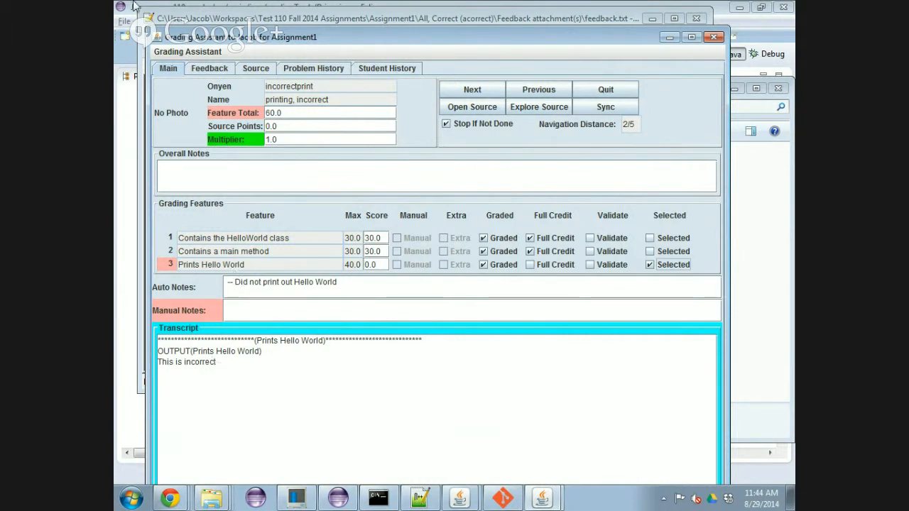
left_click(203, 69)
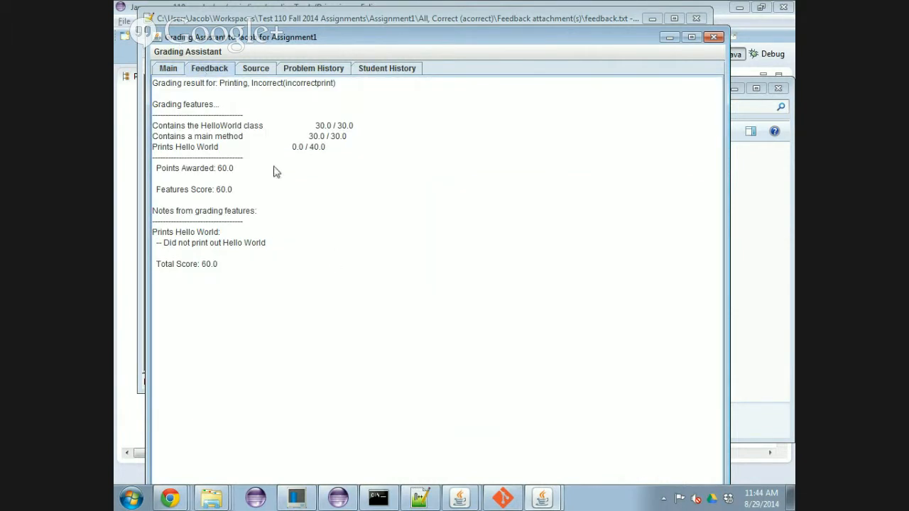
left_click(259, 70)
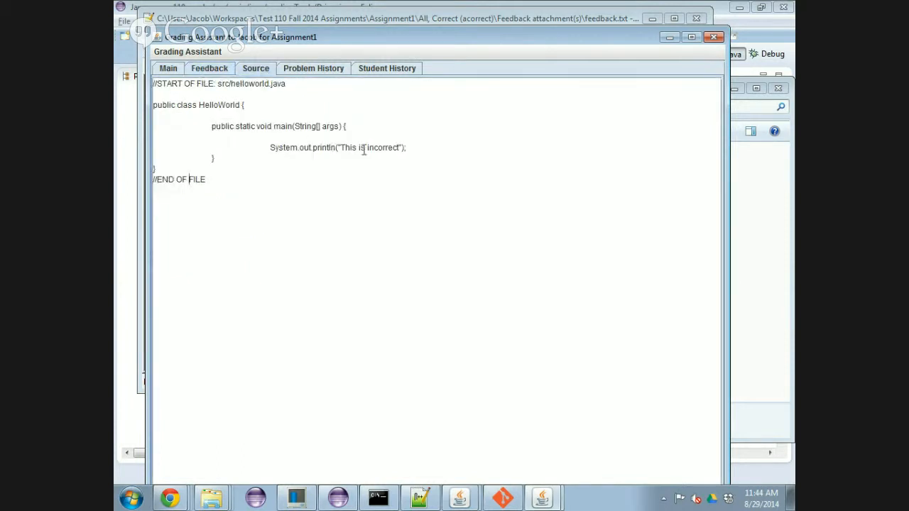
left_click(169, 69)
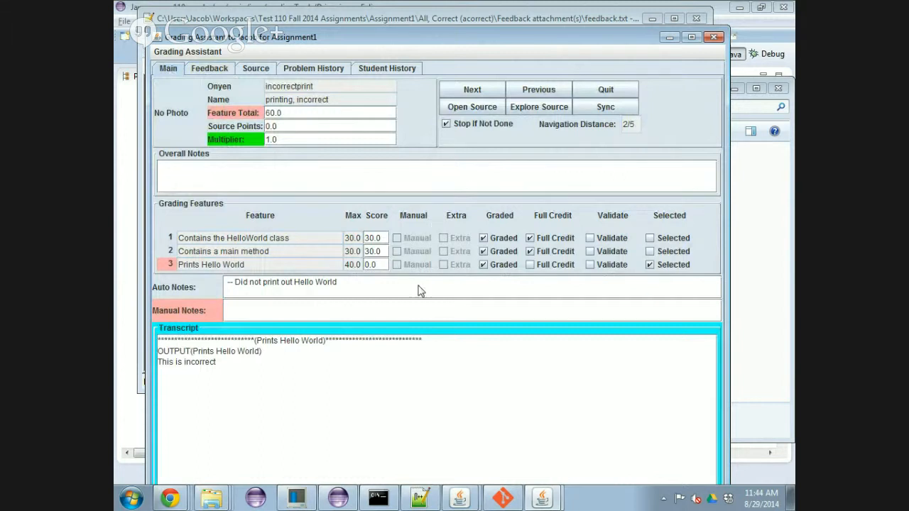
- Try to advance past the incorrectprint submission with Stop If Not Done enabled
left_click(477, 89)
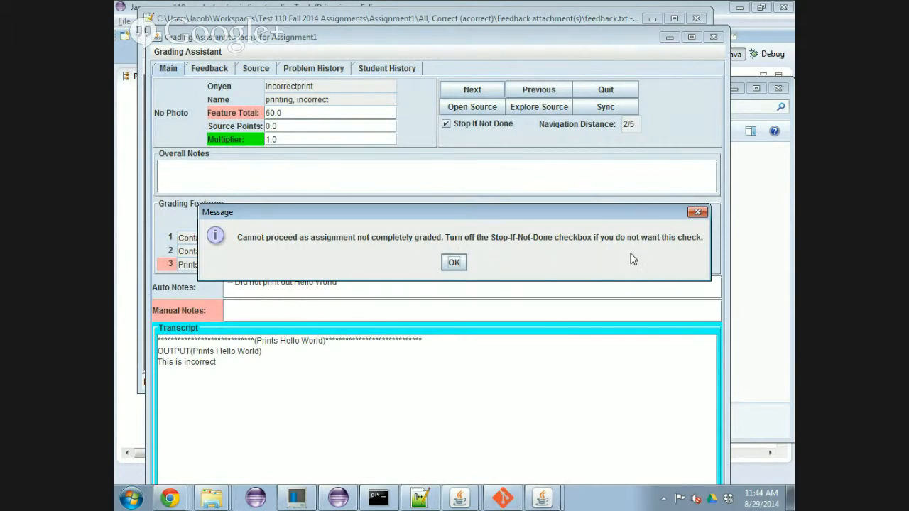
left_click(455, 262)
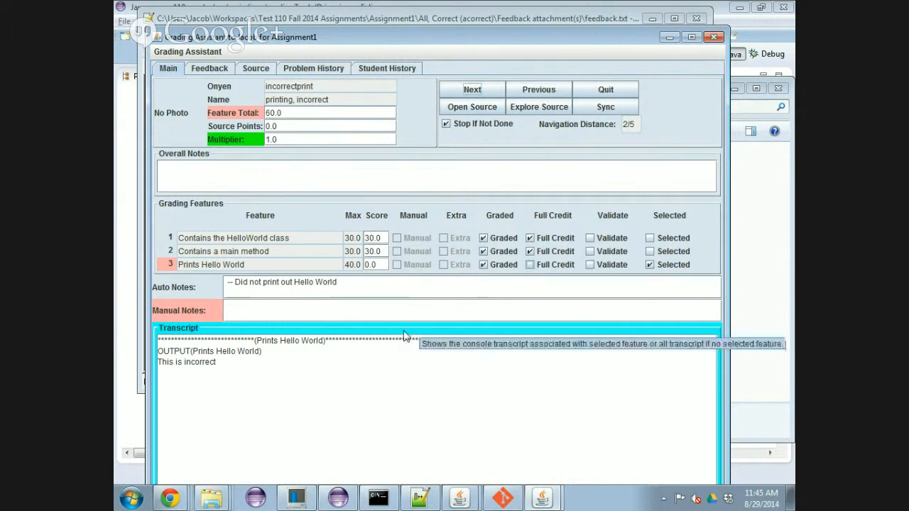
- Validate incorrectprint's Prints Hello World score and check the validation note in the feedback
left_click(589, 265)
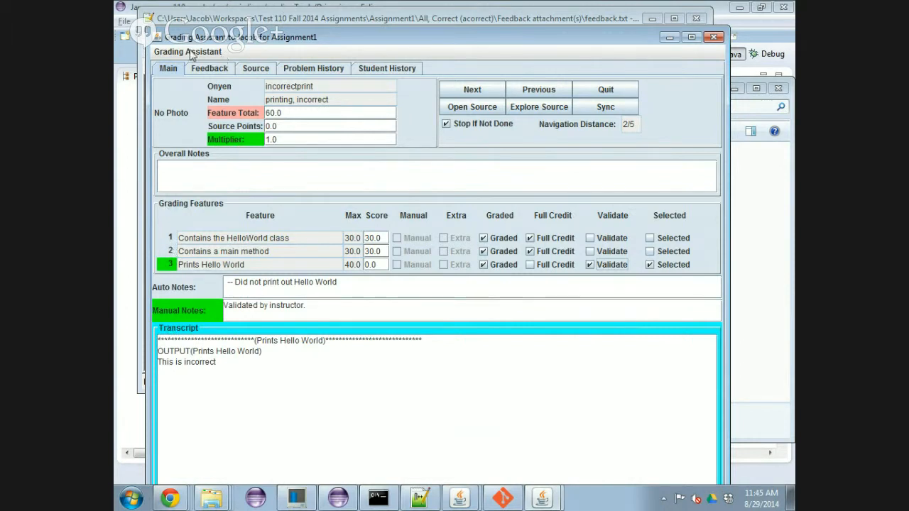
left_click(210, 71)
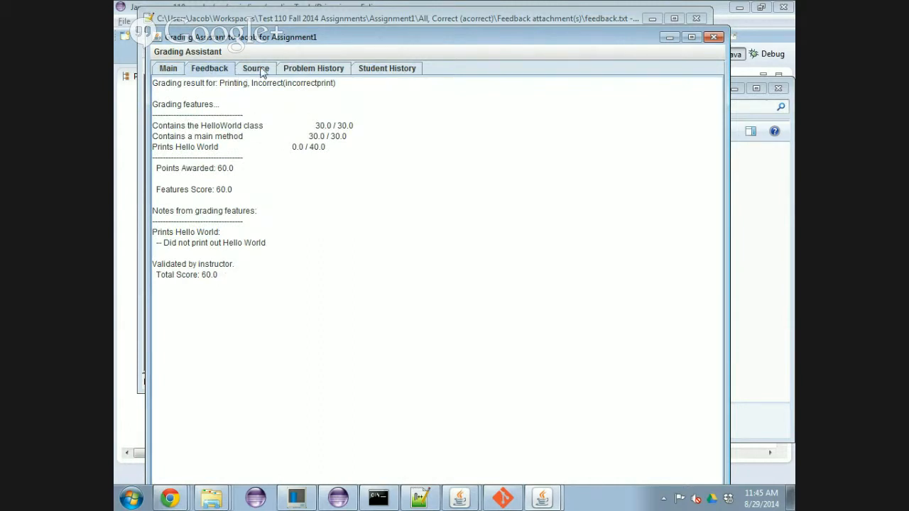
left_click(168, 67)
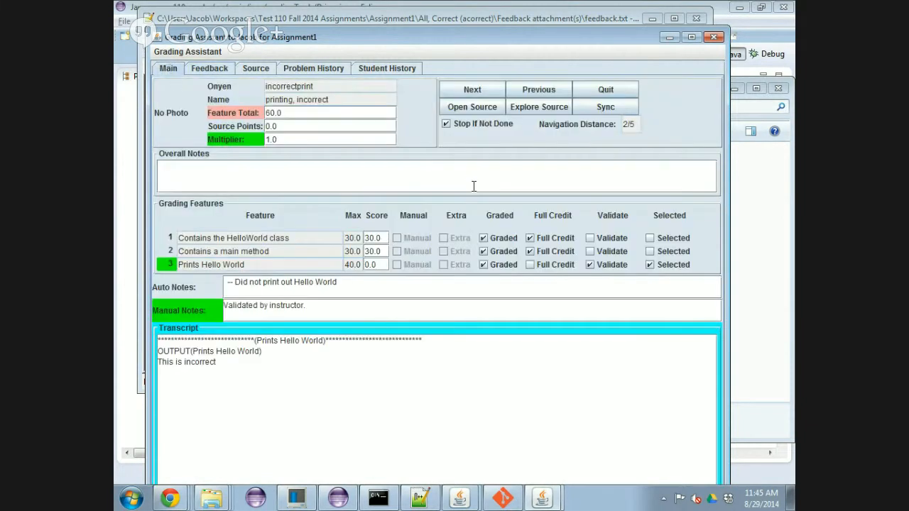
- Advance to the notprinting submission and review its manual note and source code
left_click(489, 87)
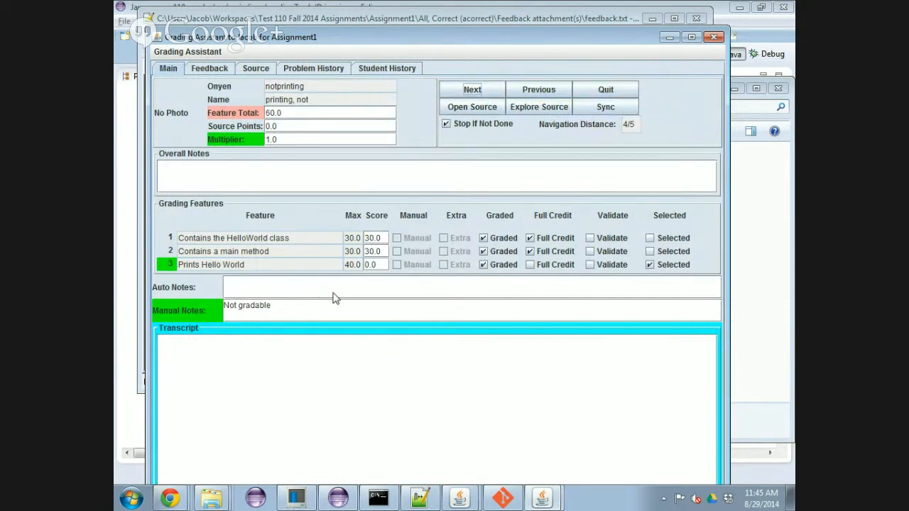
left_click(284, 305)
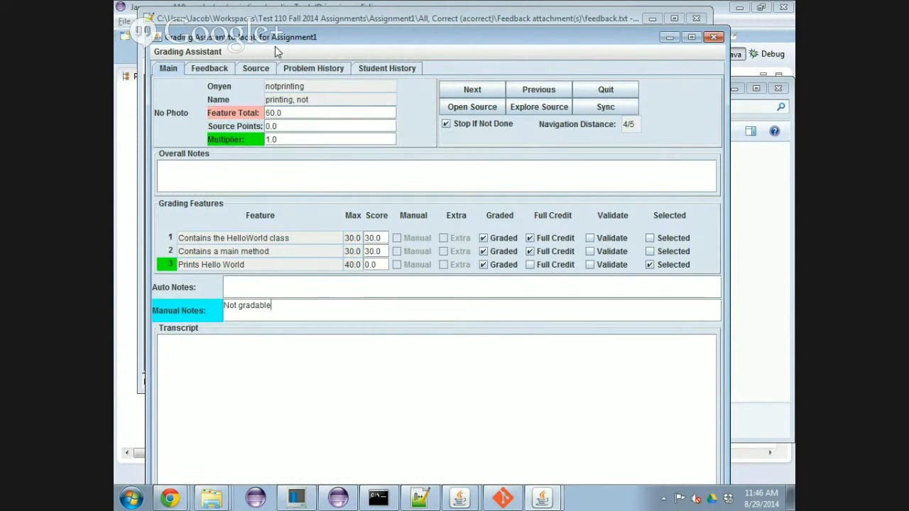
left_click(254, 70)
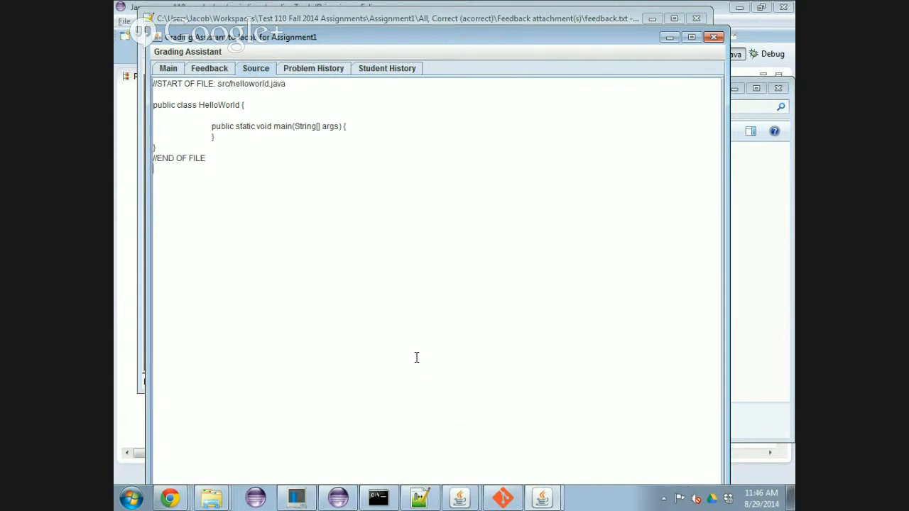
left_click(165, 71)
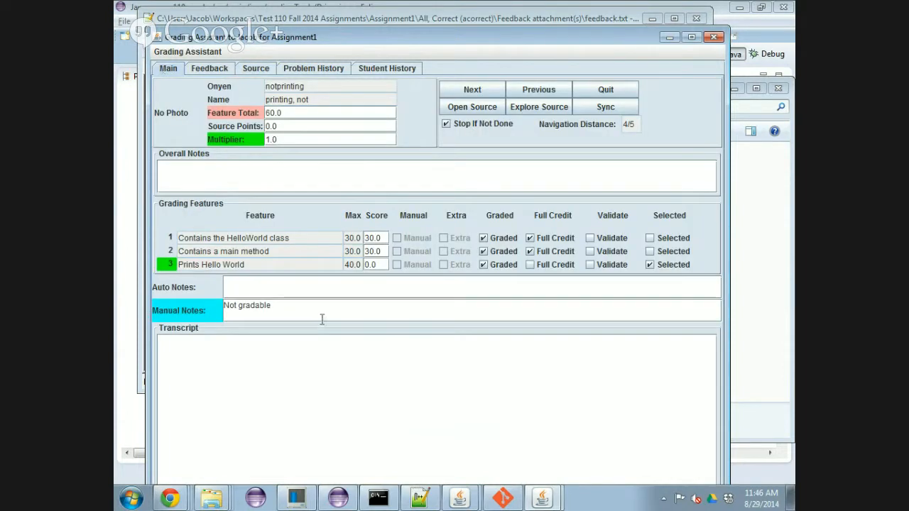
- Replace notprinting's manual note for Prints Hello World with "No print statement" and check it in the feedback
triple_click(321, 319)
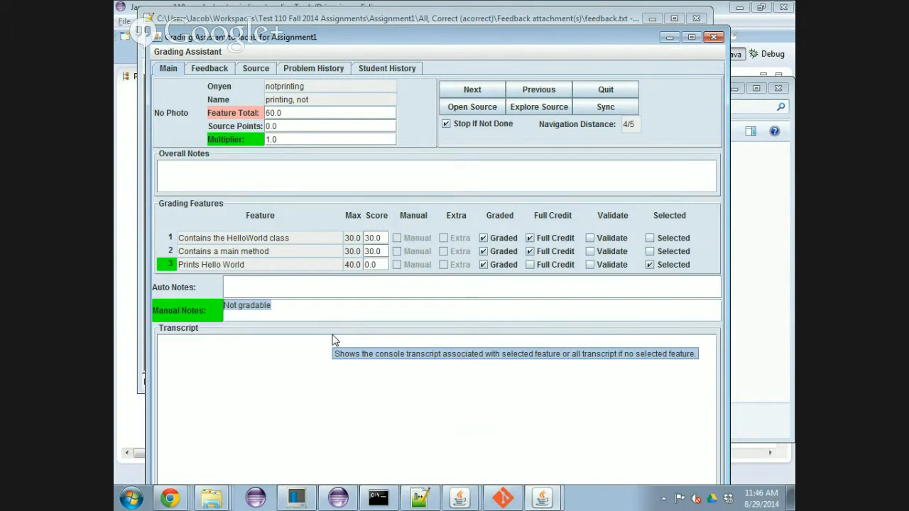
type("No pri")
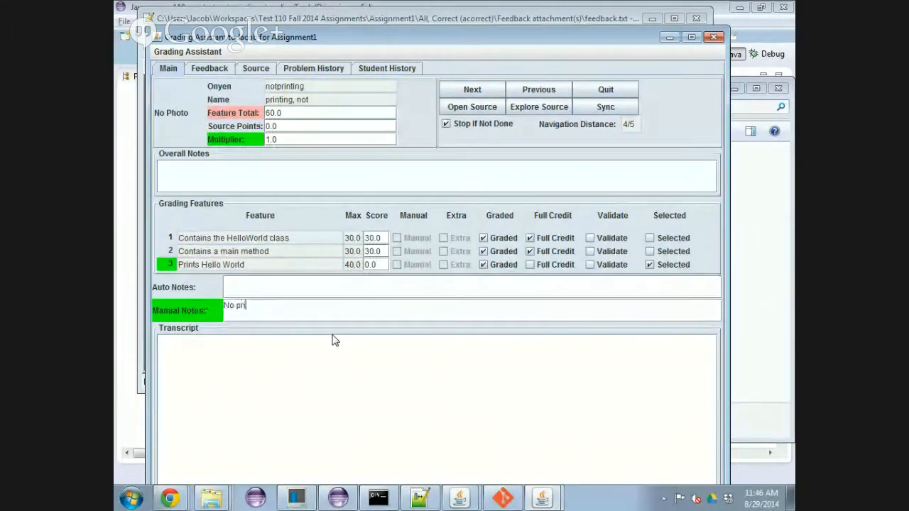
type("nt statement")
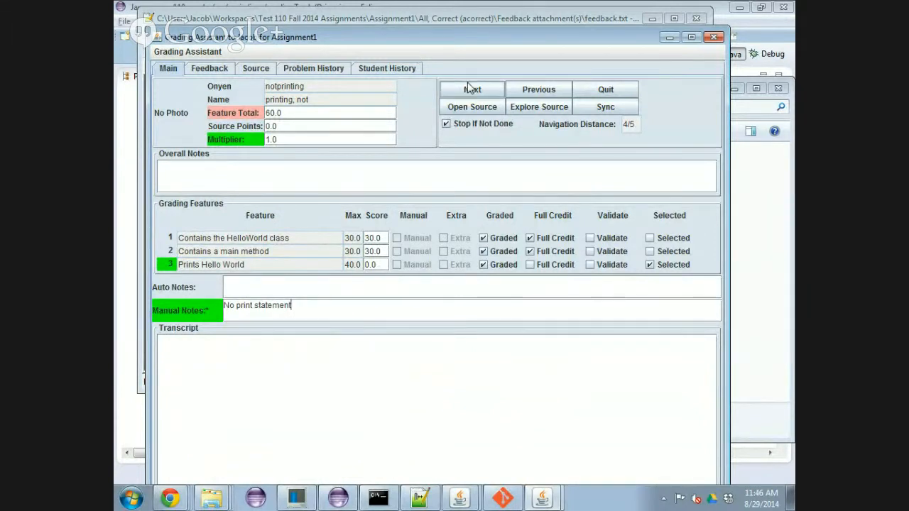
left_click(487, 290)
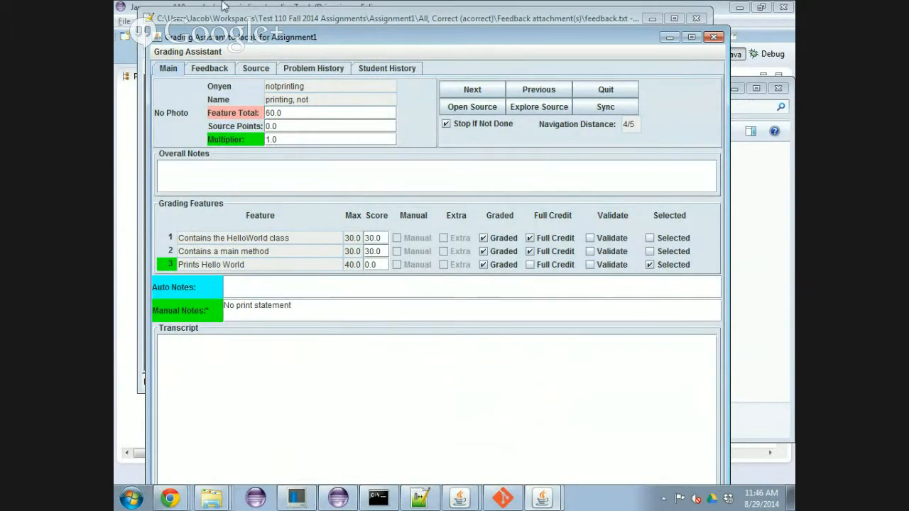
left_click(312, 311)
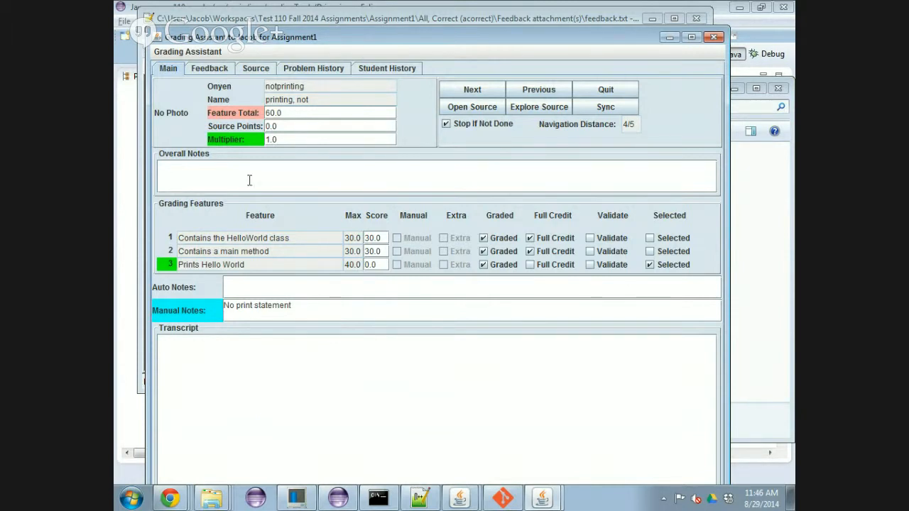
left_click(217, 71)
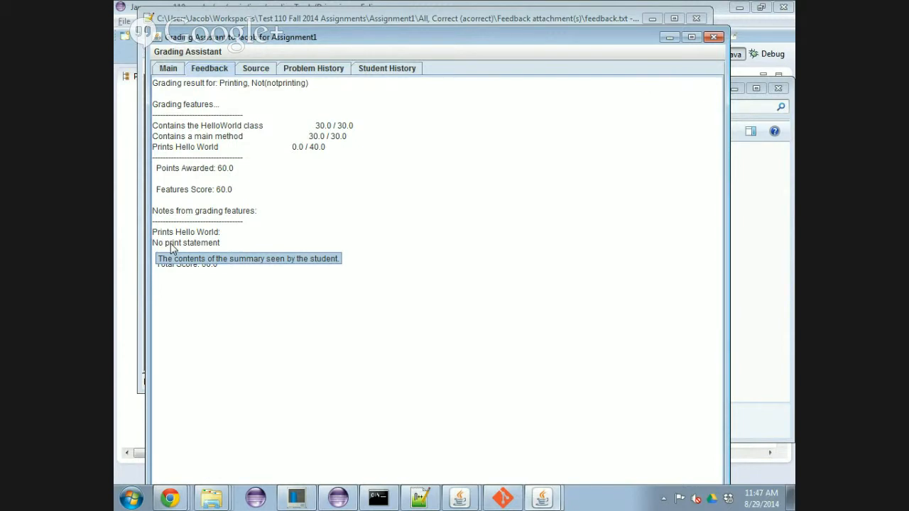
left_click(168, 70)
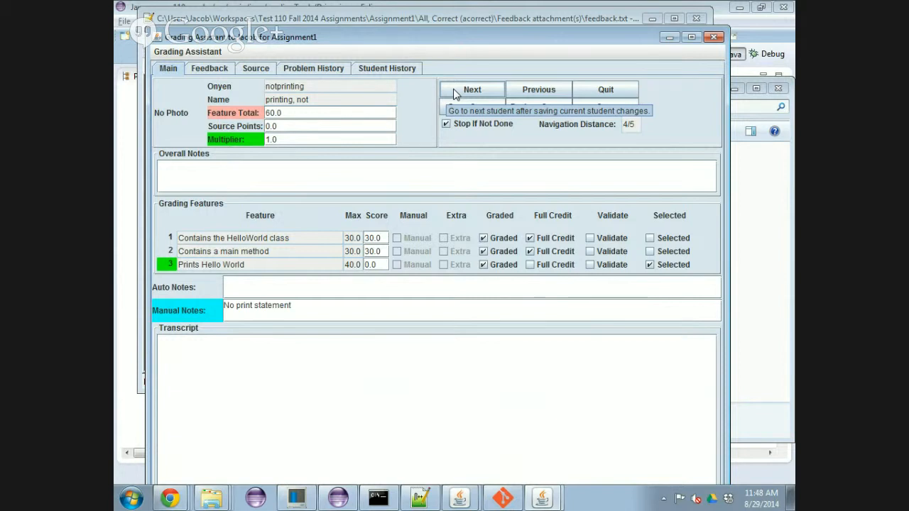
- Inspect the project folder inside nosub's submission attachments in File Explorer, then return to the Grading Assistant
left_click(756, 214)
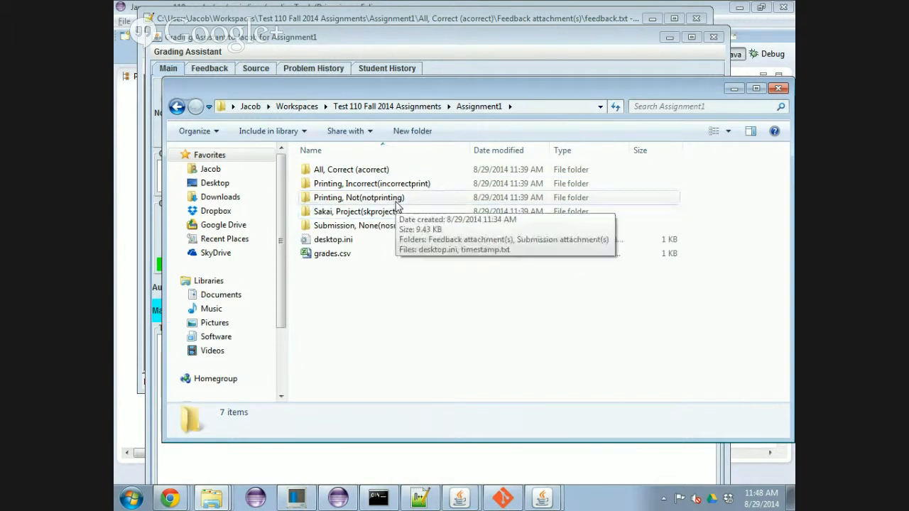
mouse_move(403, 233)
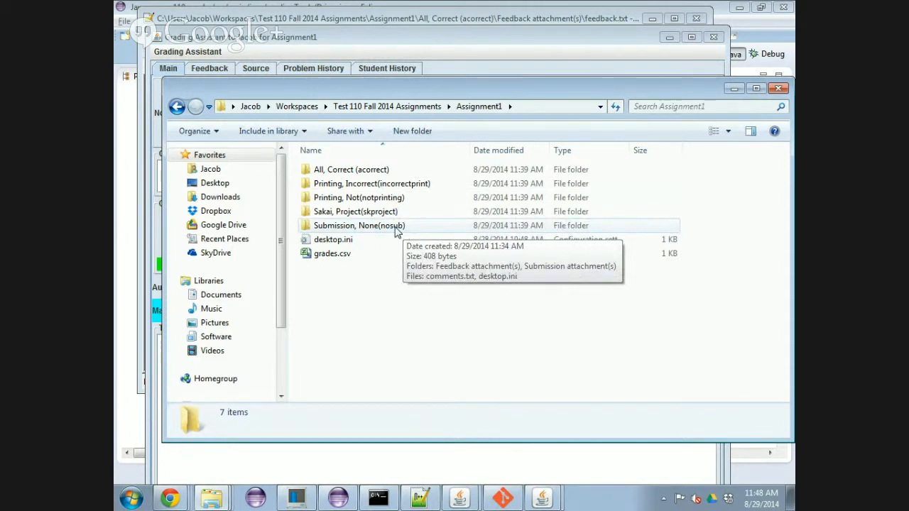
double_click(394, 227)
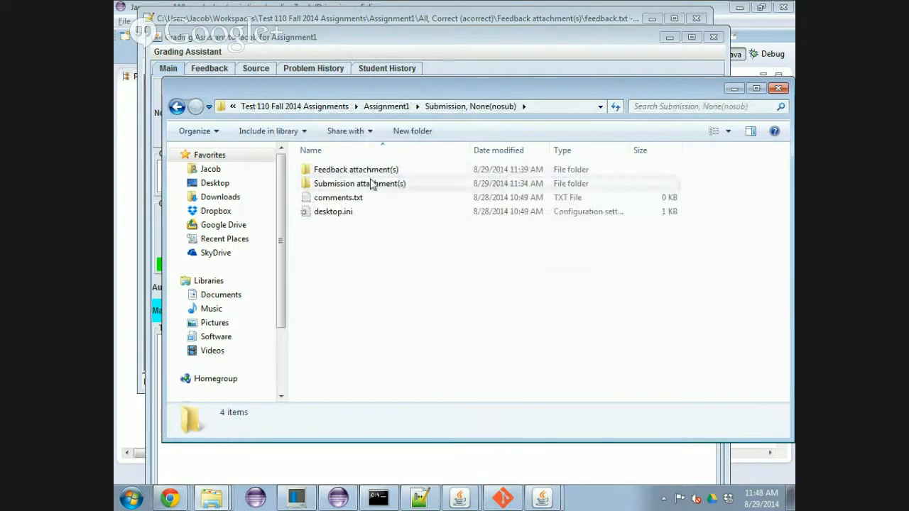
double_click(372, 183)
double_click(365, 170)
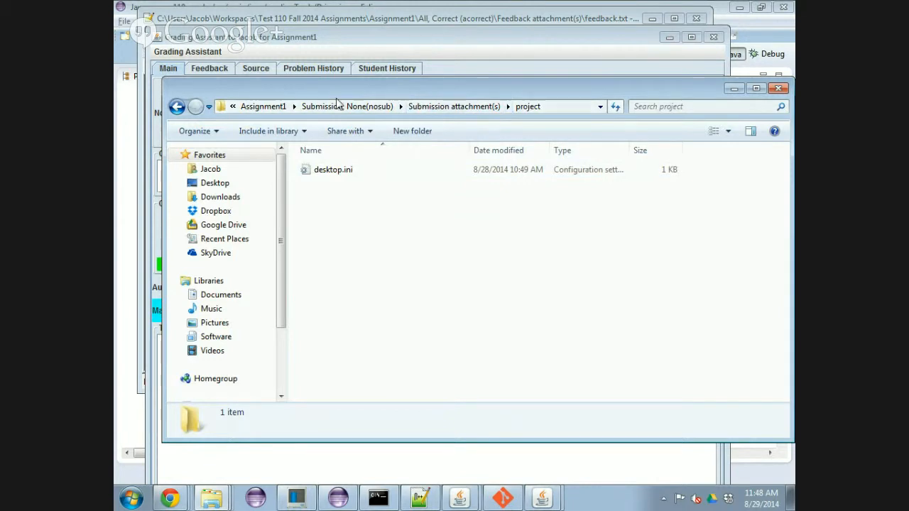
key("alt+Tab")
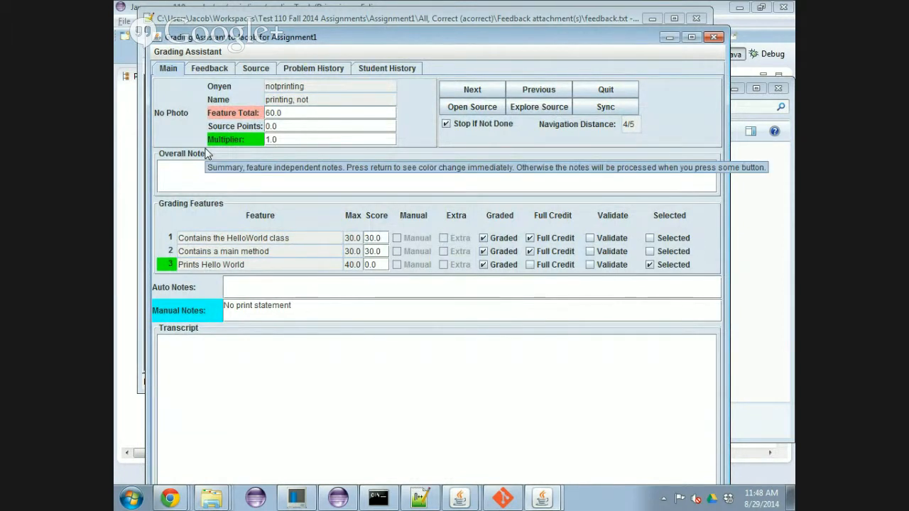
- Advance to the skproject submission and review its transcript and source code
left_click(456, 89)
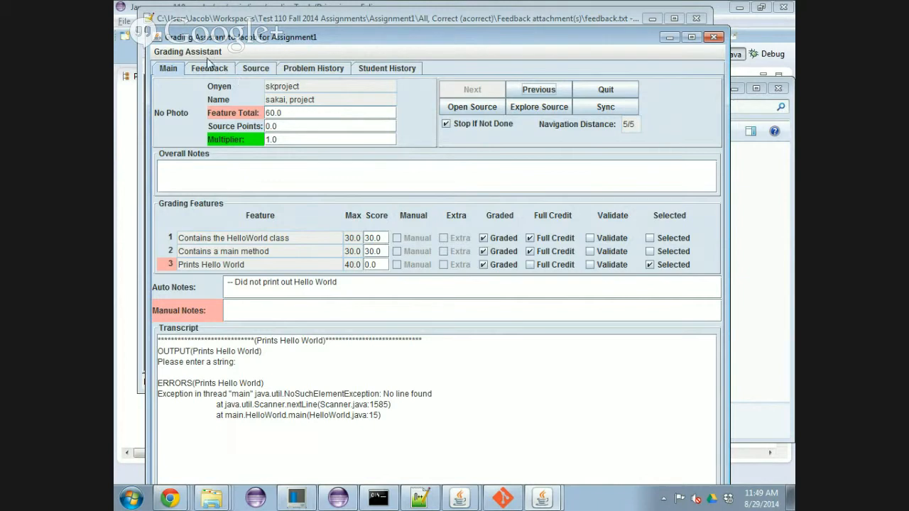
left_click(247, 69)
scroll(346, 238, "down", 5)
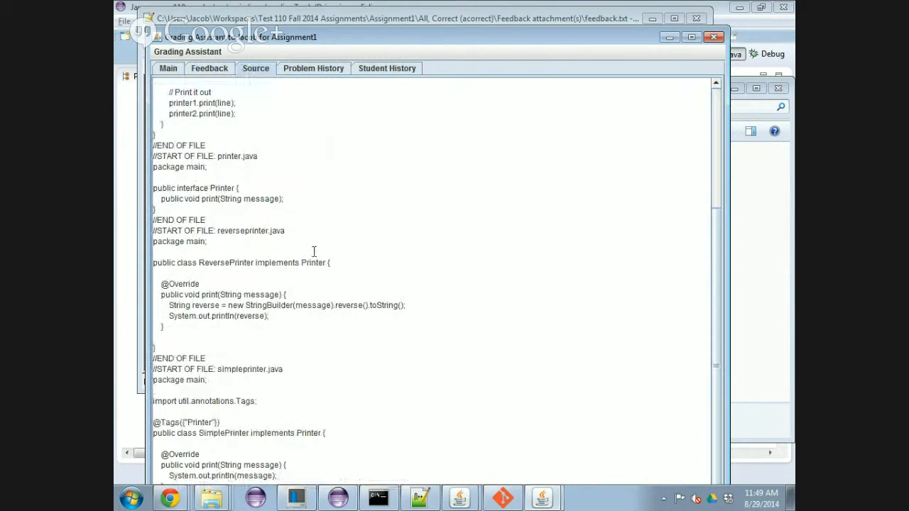
scroll(313, 252, "up", 5)
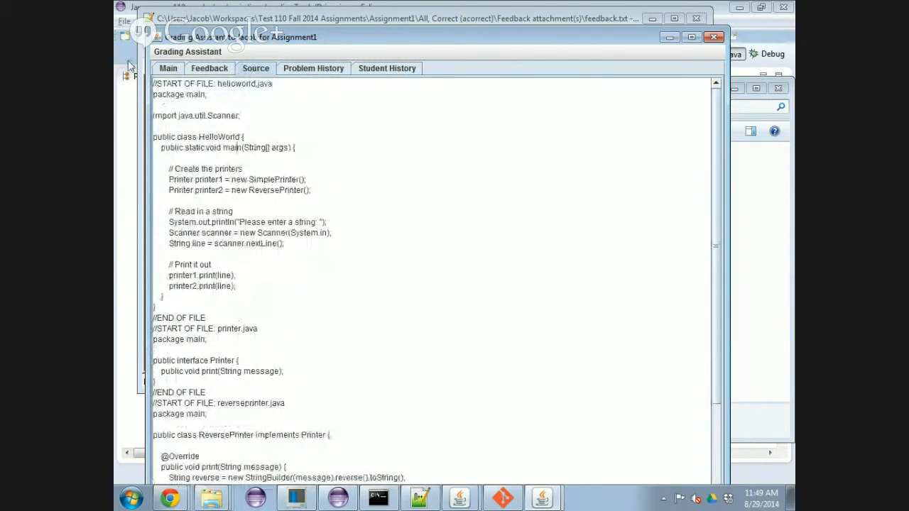
left_click(163, 72)
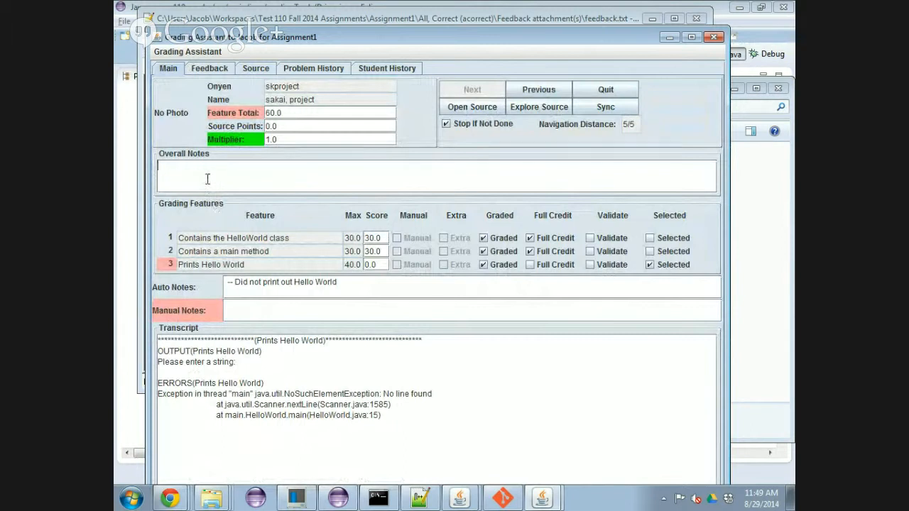
- Enter "Submitted the wrong assignment" as the overall note for skproject
type("Subm")
type("itted the wron")
key("BackSpace")
type("ong as")
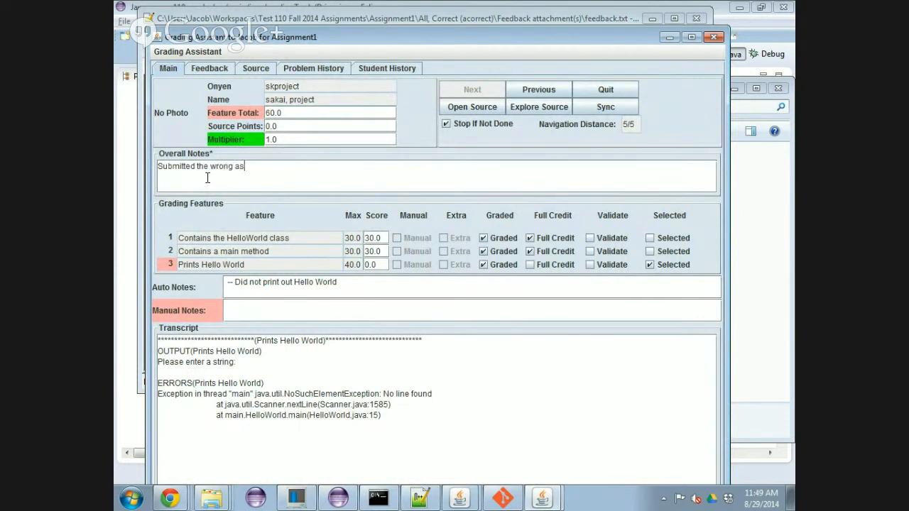
type("signment")
key("Return")
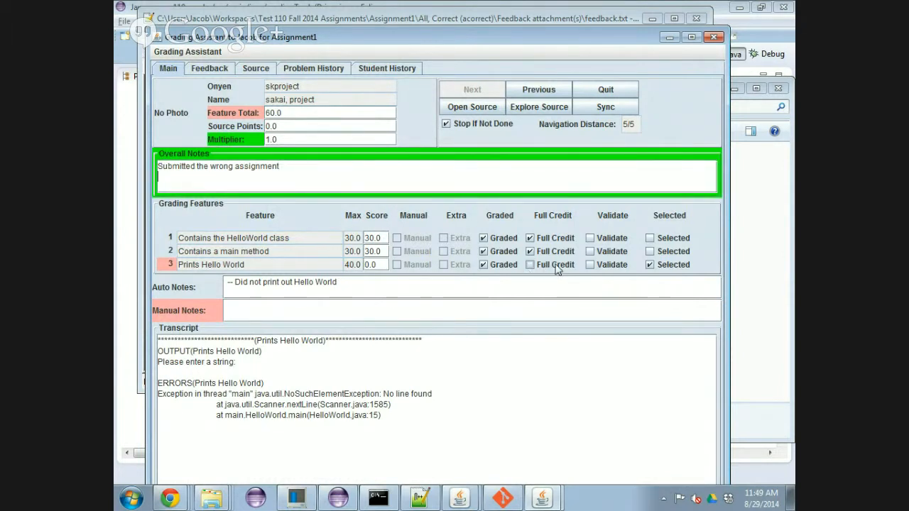
- Validate skproject's Prints Hello World score and check the source code and resulting feedback
left_click(608, 265)
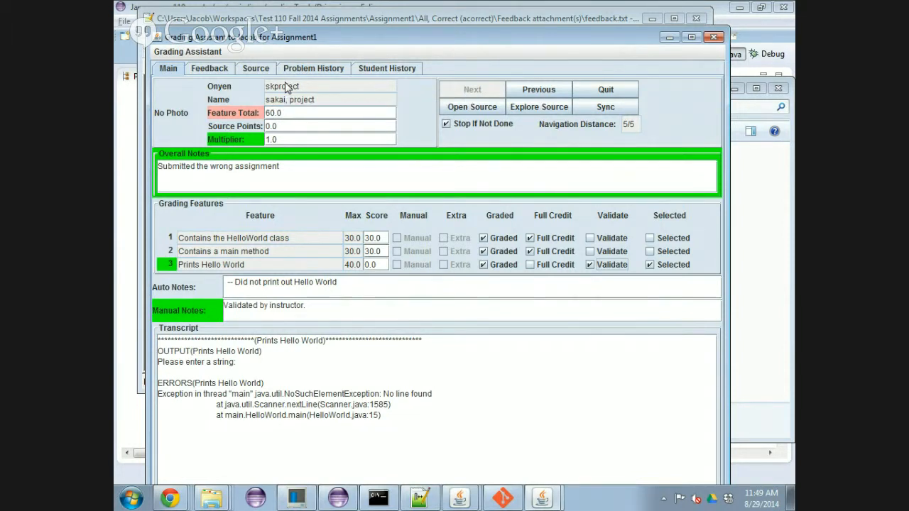
left_click(258, 68)
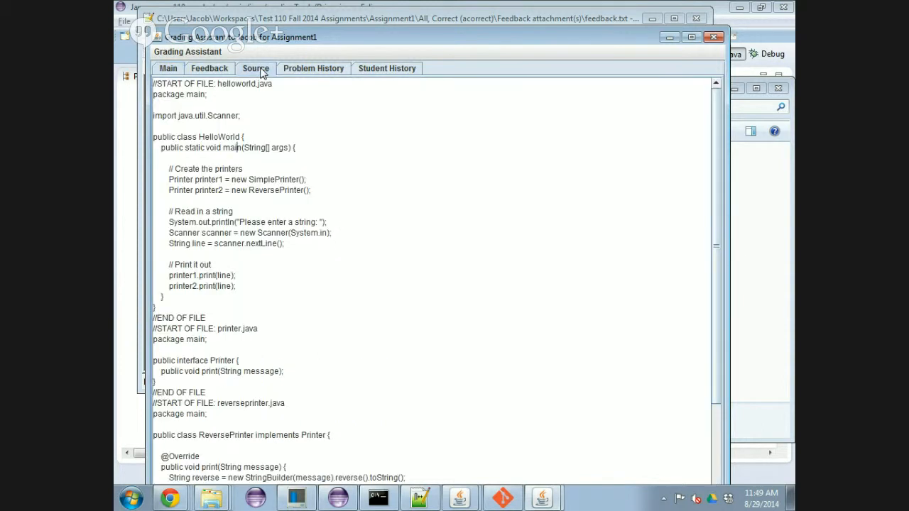
left_click(213, 68)
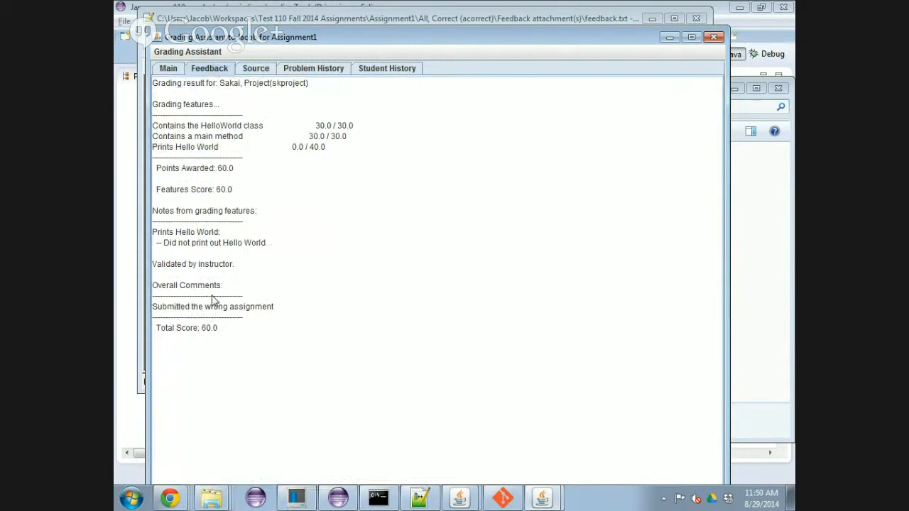
left_click(169, 68)
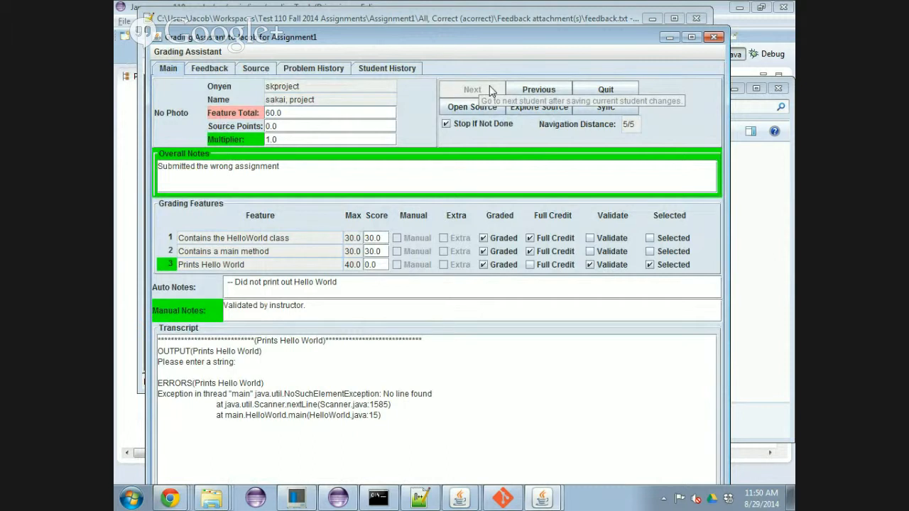
- Go back to notprinting, view its source file in Notepad++ while reloading grades.csv, and return to the Grading Assistant
left_click(529, 90)
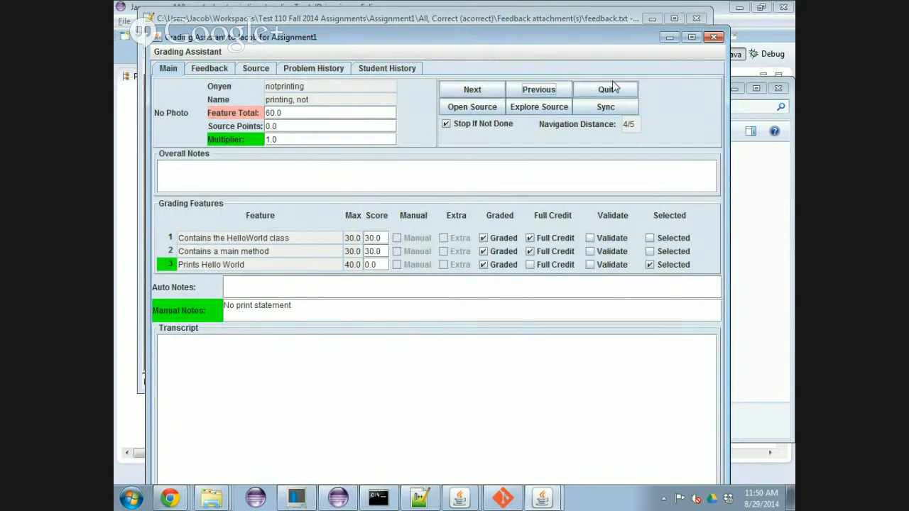
left_click(487, 106)
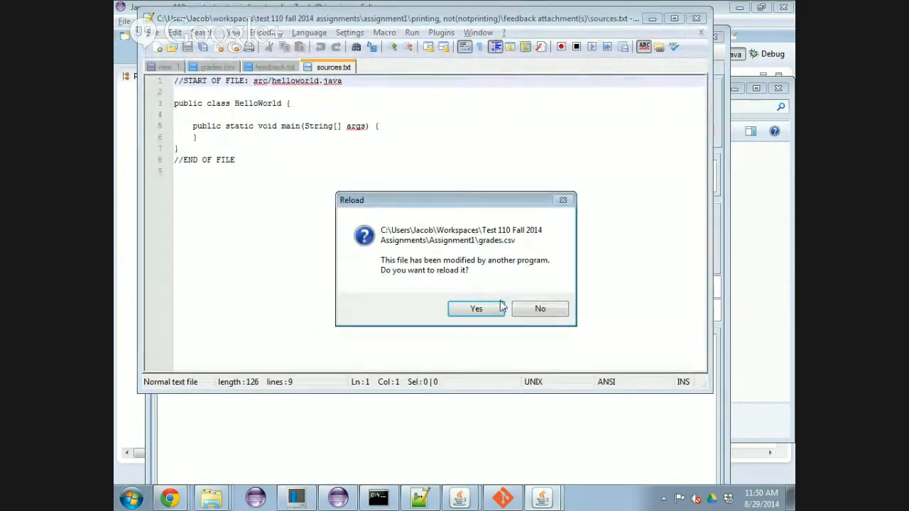
left_click(497, 310)
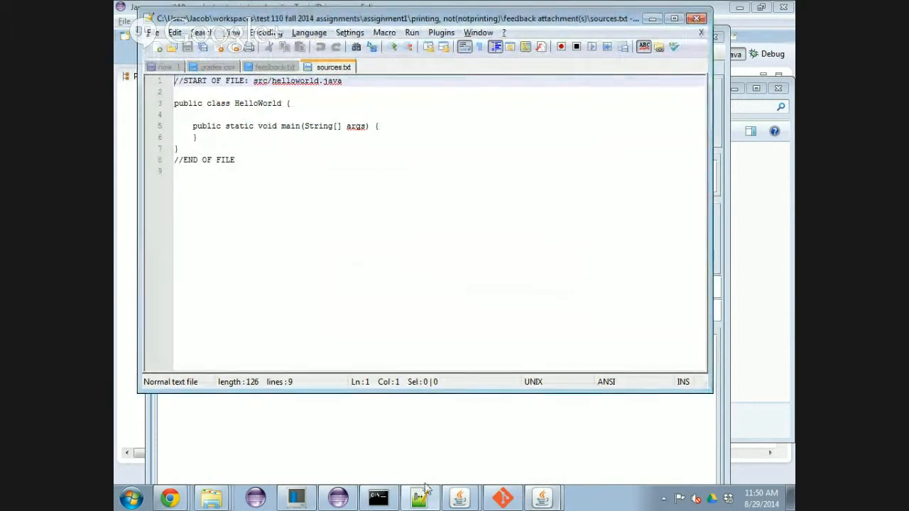
left_click(402, 442)
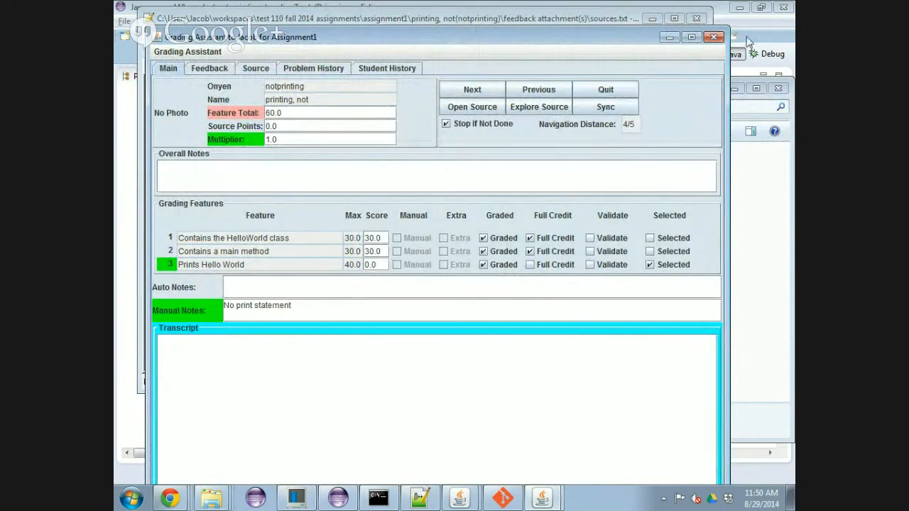
- Quit the Grading Assistant and reload the modified grades.csv in Notepad++
left_click(605, 89)
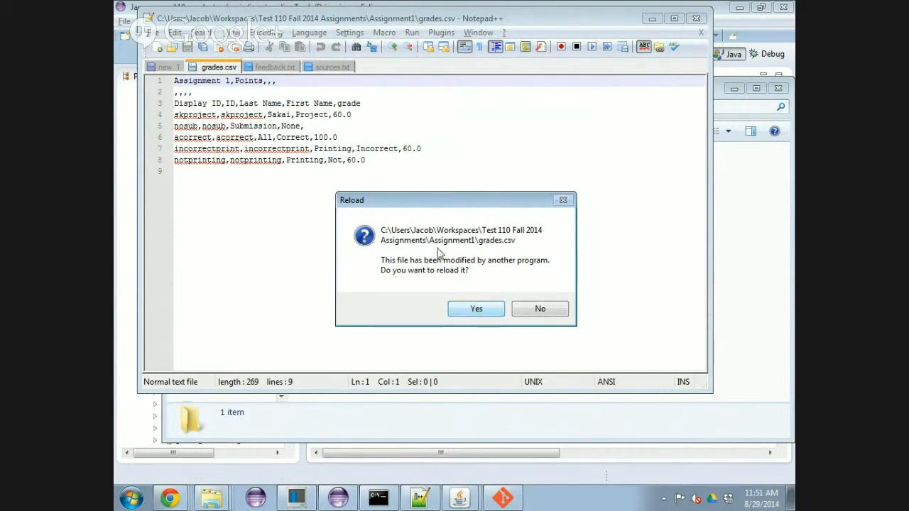
left_click(473, 308)
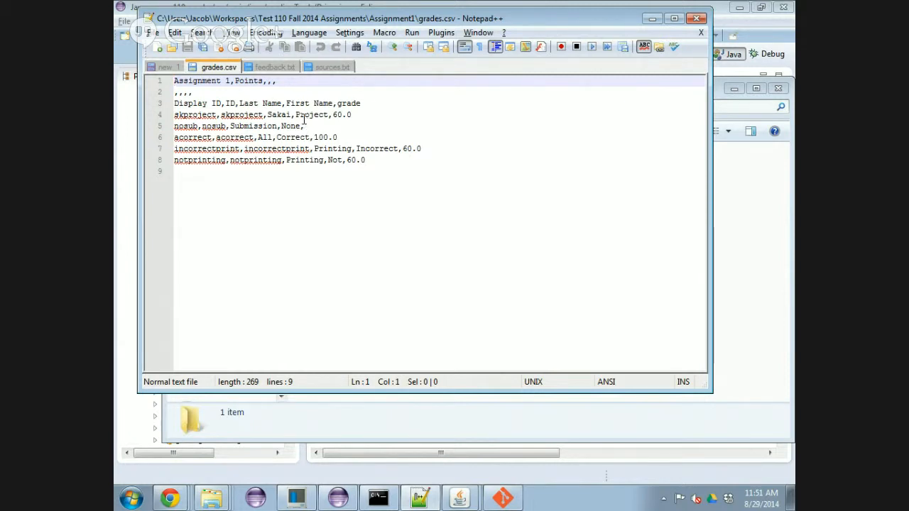
- Return to the Assignment1 folder in File Explorer and compare its submission folders with the entries in grades.csv
left_click(761, 315)
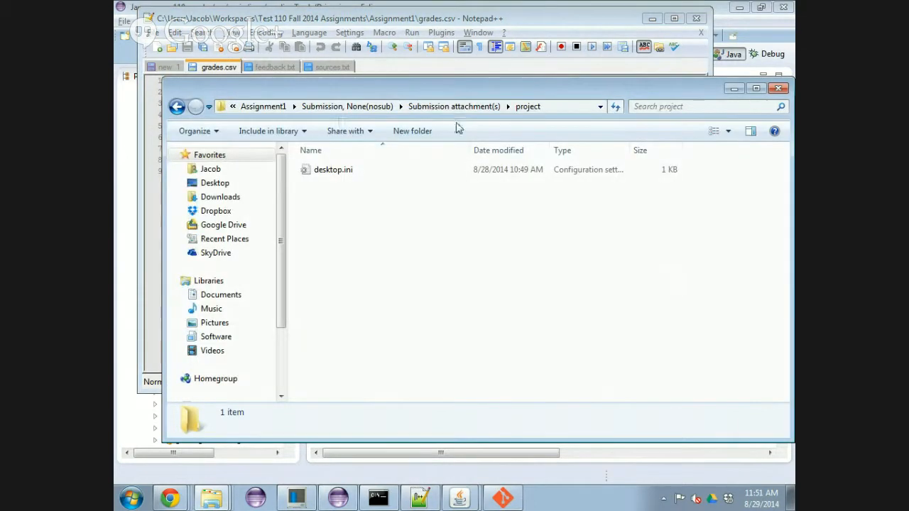
left_click(277, 106)
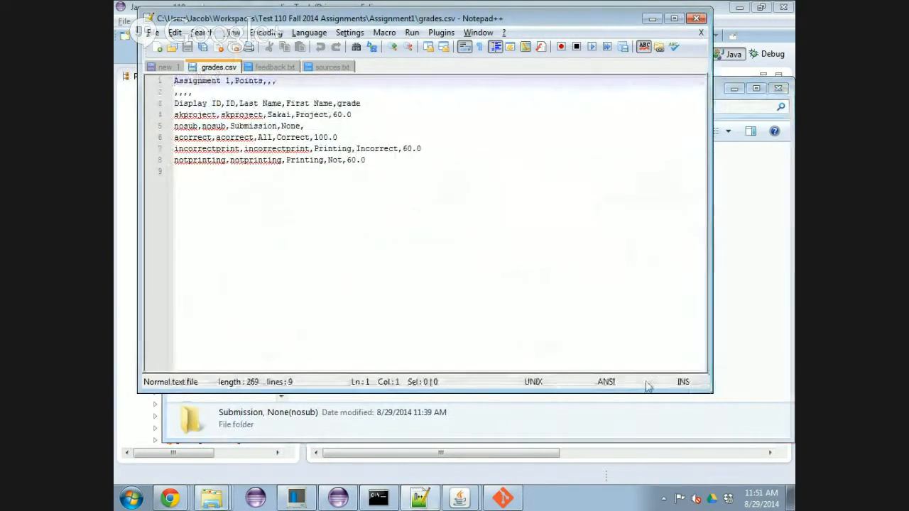
left_click(729, 339)
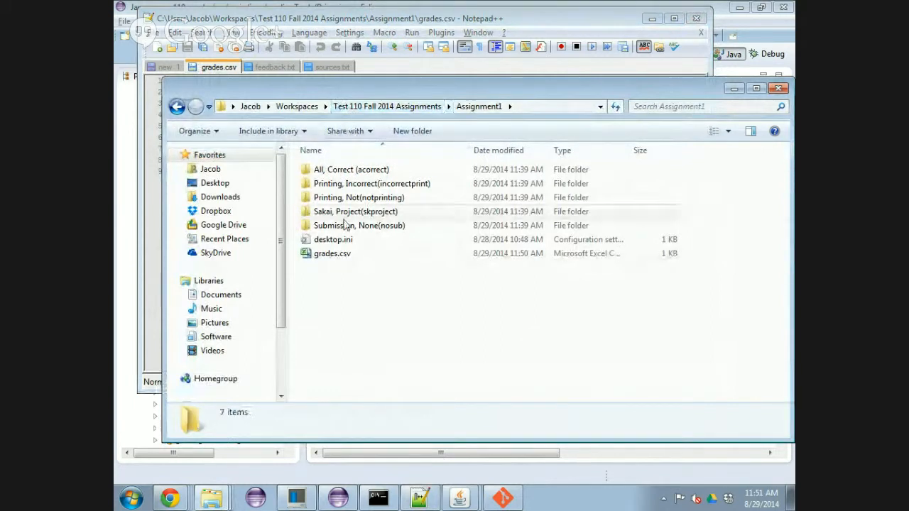
- Open grades.csv from the Assignment1 folder in Notepad++ to review the recorded grades
left_click(335, 254)
right_click(337, 256)
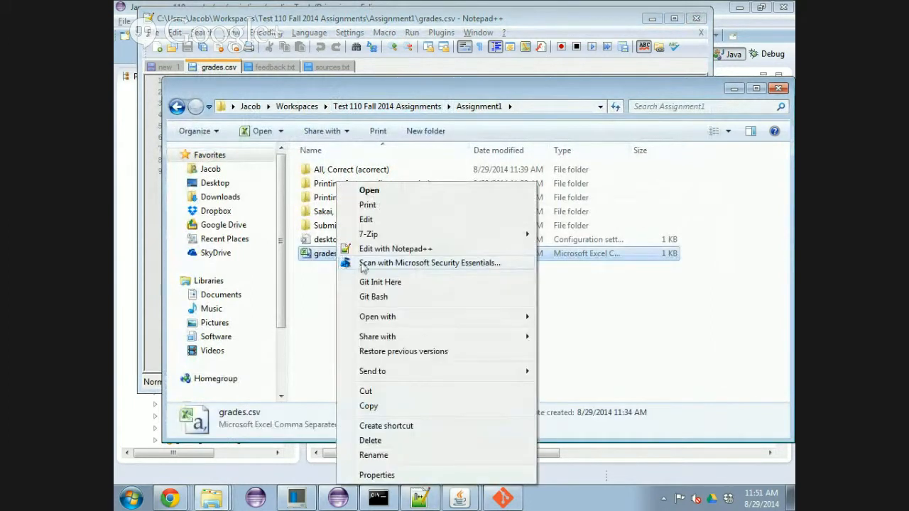
left_click(371, 249)
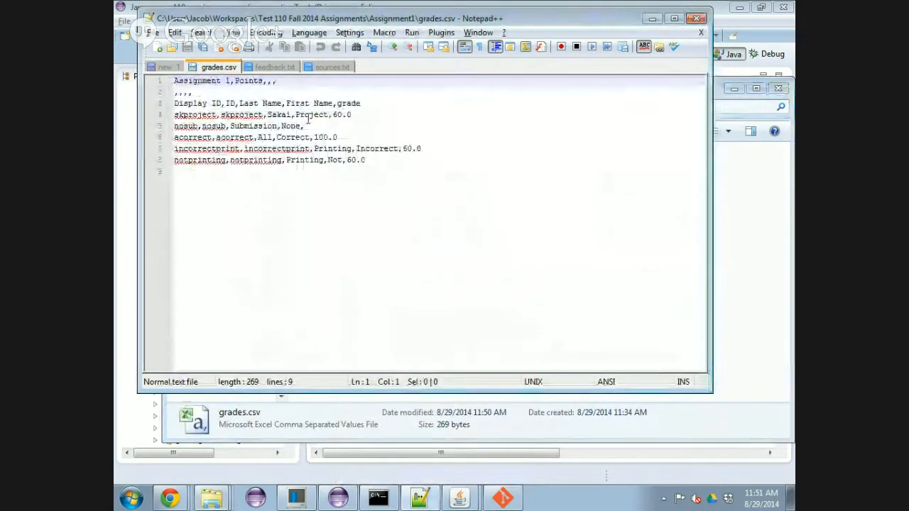
- Return to File Explorer, view the files in acorrect's Feedback attachment(s) folder, and go back to the Assignment1 folder
left_click(788, 316)
double_click(362, 172)
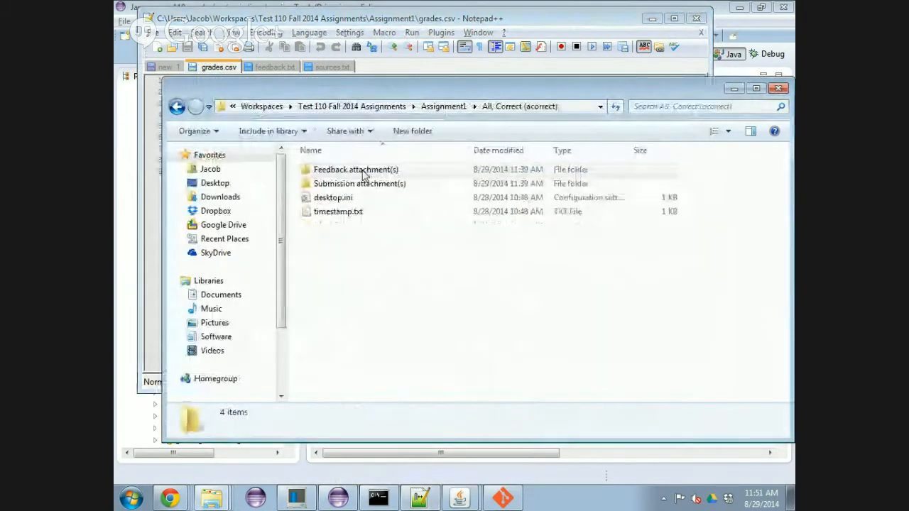
double_click(359, 170)
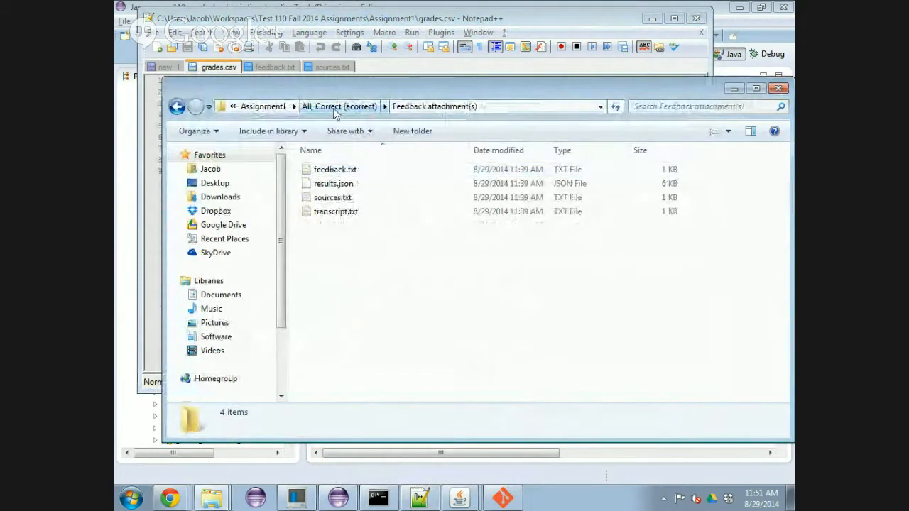
left_click(262, 106)
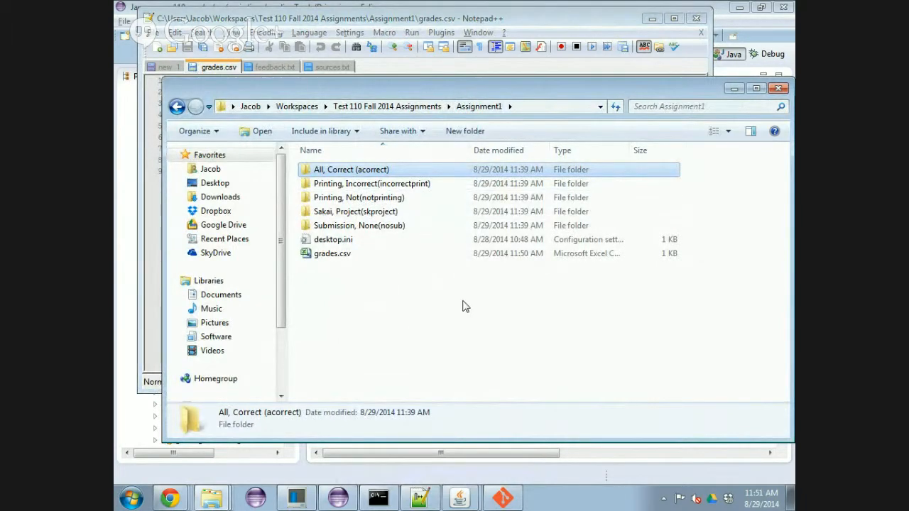
- Go up to Test 110 Fall 2014 Assignments, reopen Assignment1, and view acorrect's Submission attachment(s) folder
left_click(398, 106)
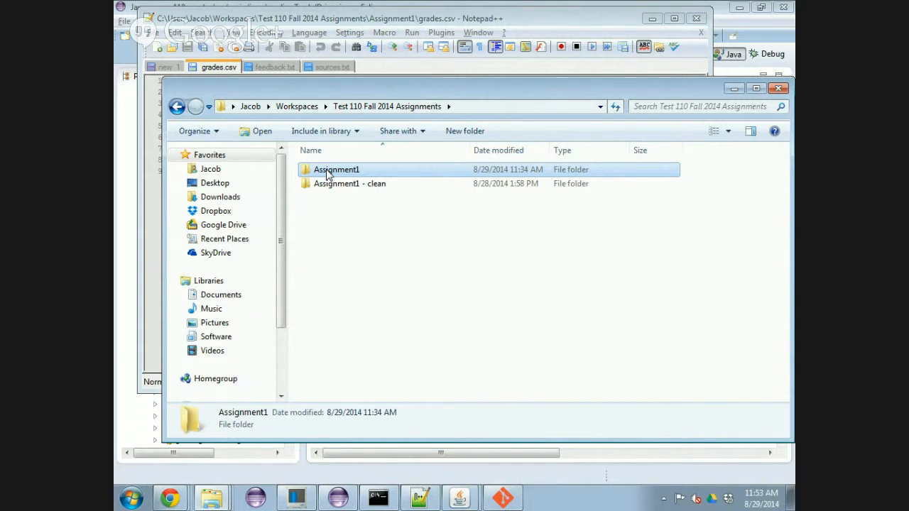
double_click(326, 169)
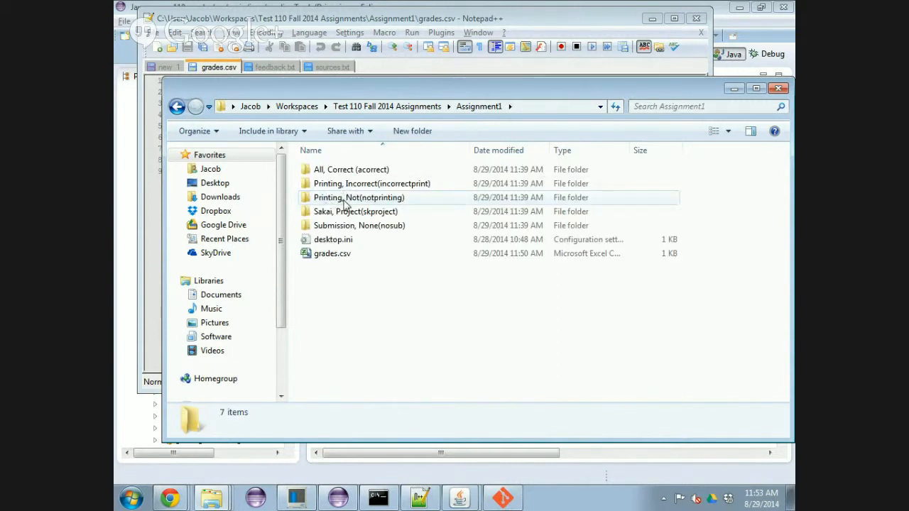
double_click(355, 170)
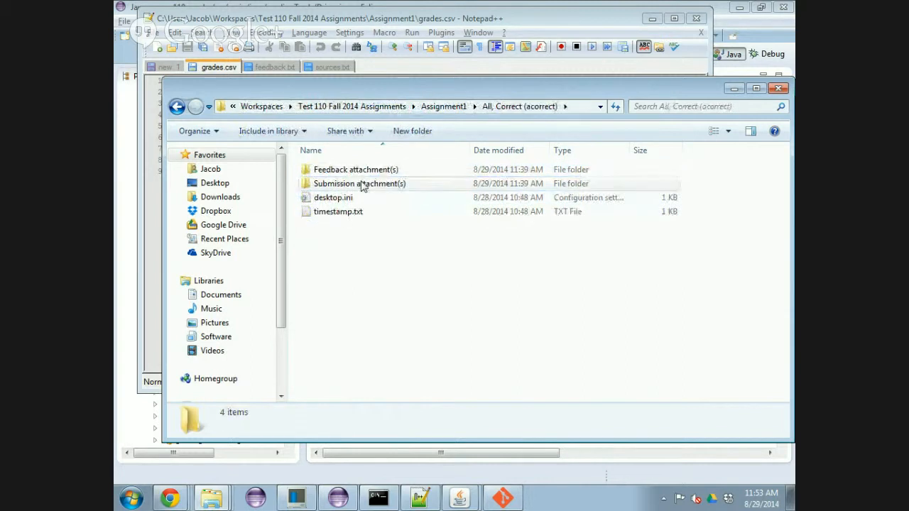
double_click(361, 184)
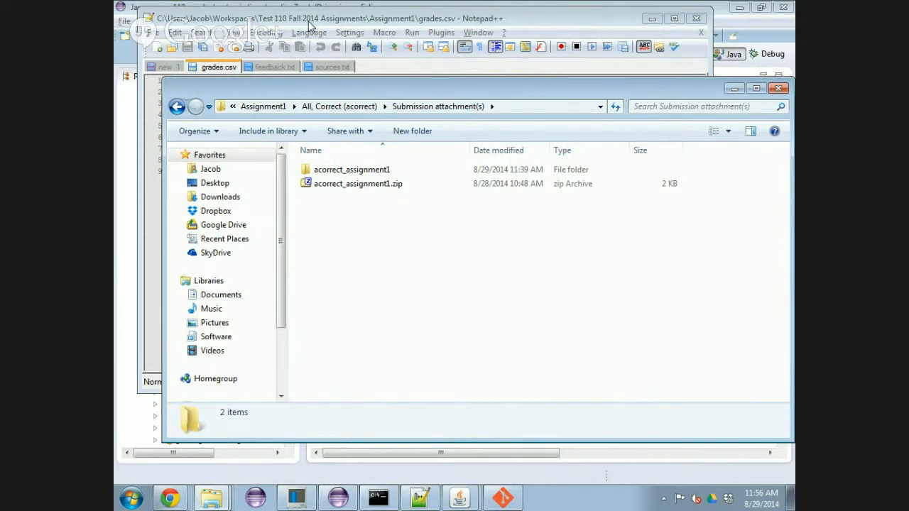
- Switch to Eclipse, enlarge the editor area, and look through the grader settings in config.properties
key("alt+Tab")
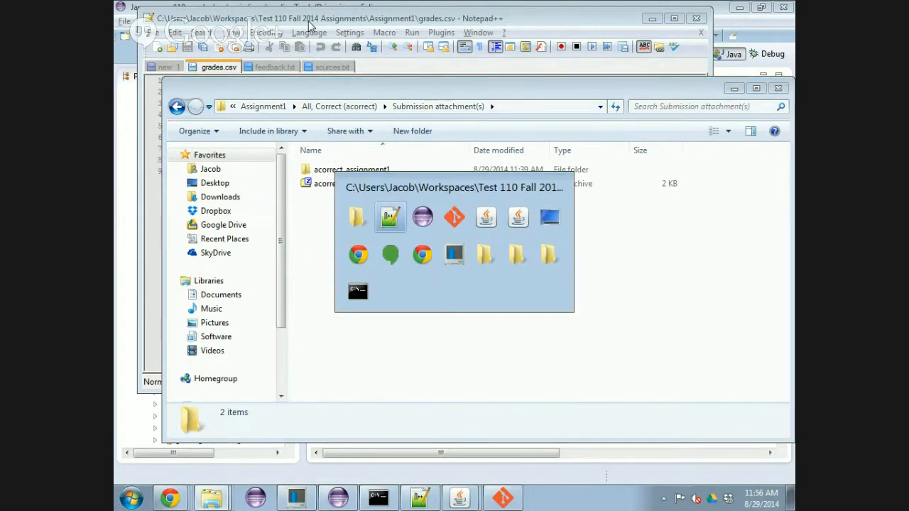
key("alt+Tab")
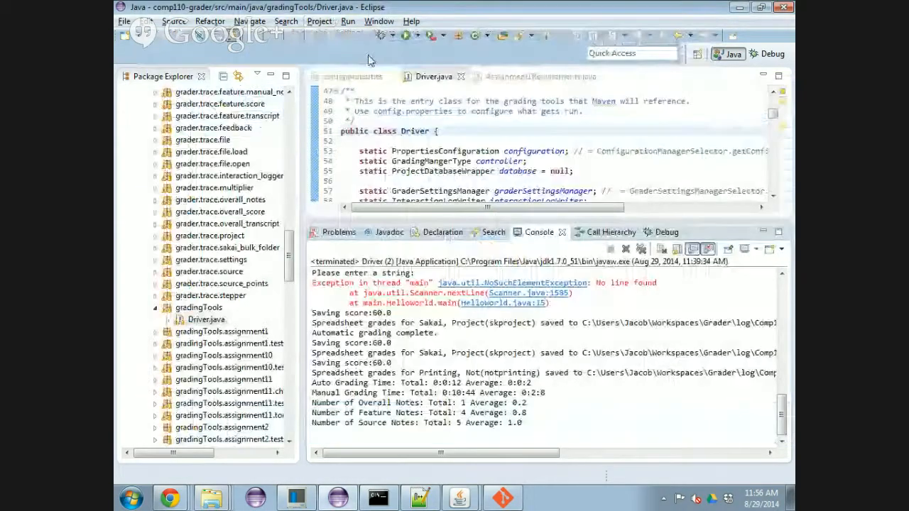
left_click(359, 75)
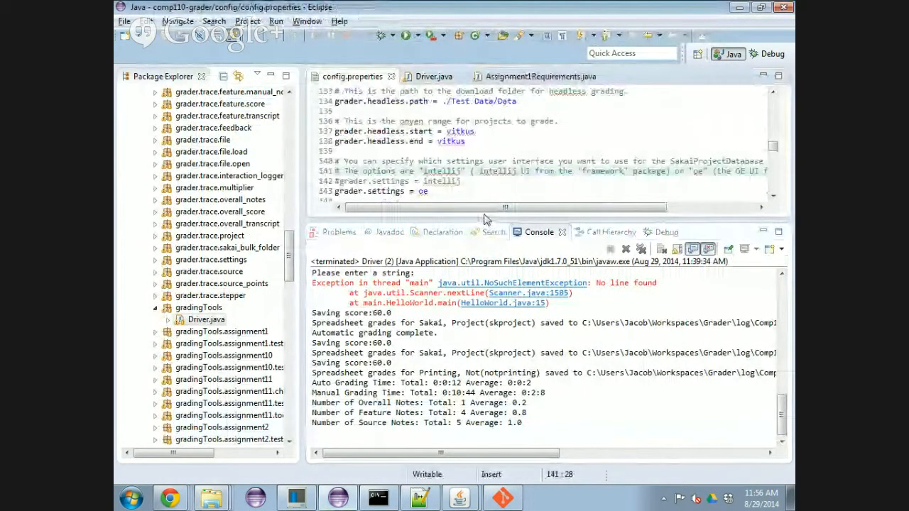
left_click_drag(486, 219, 482, 356)
scroll(495, 155, "down", 6)
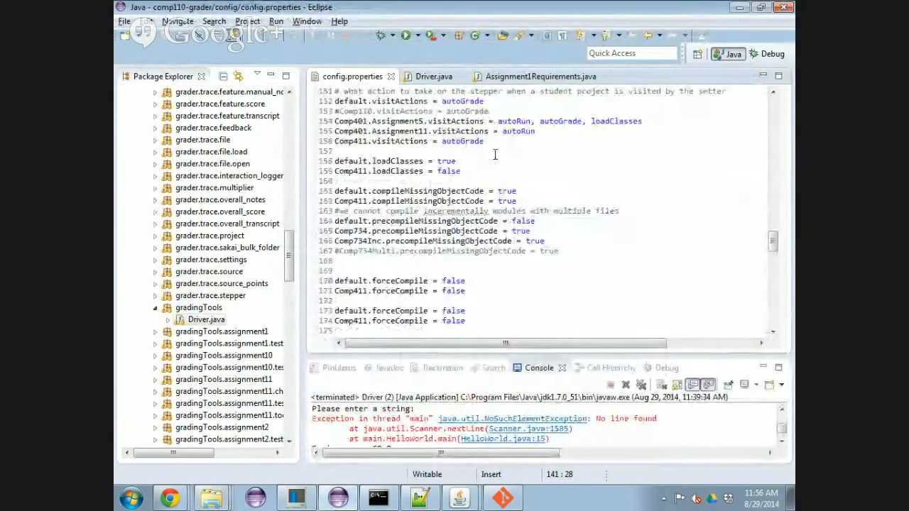
scroll(493, 149, "down", 11)
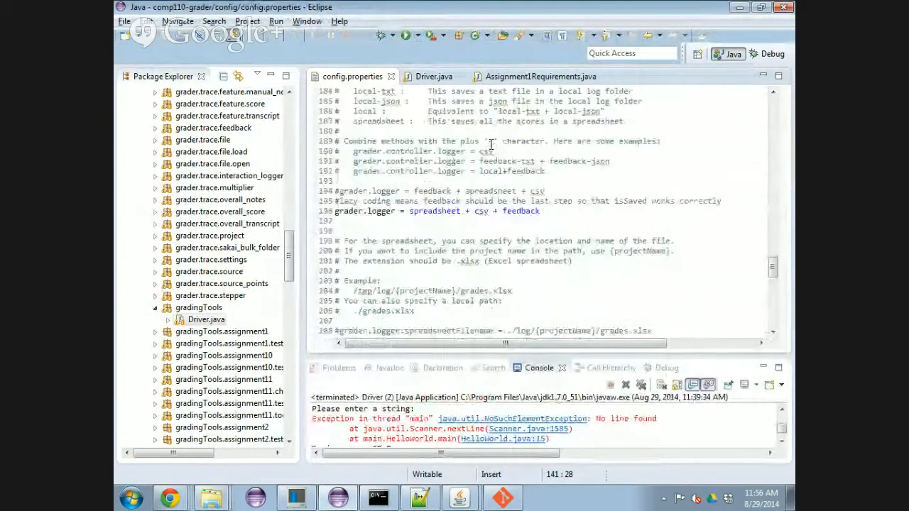
scroll(490, 144, "down", 10)
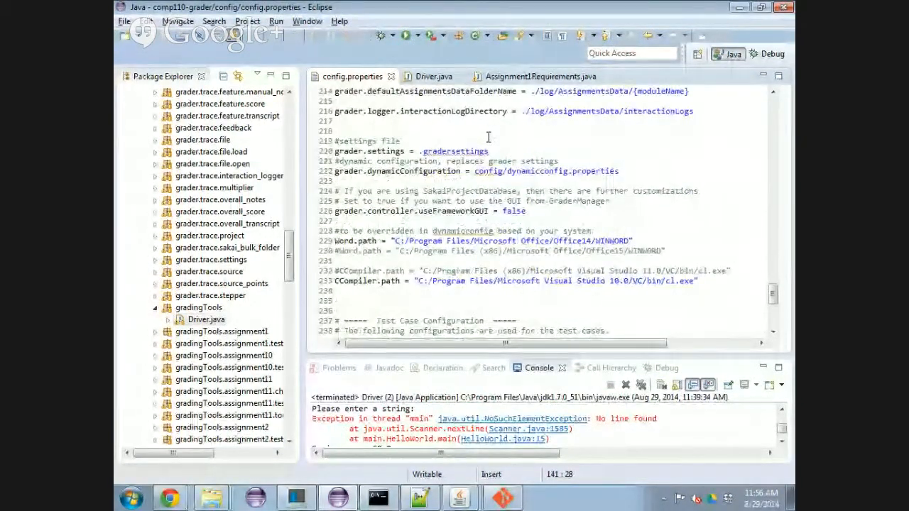
scroll(489, 138, "down", 8)
scroll(485, 153, "up", 4)
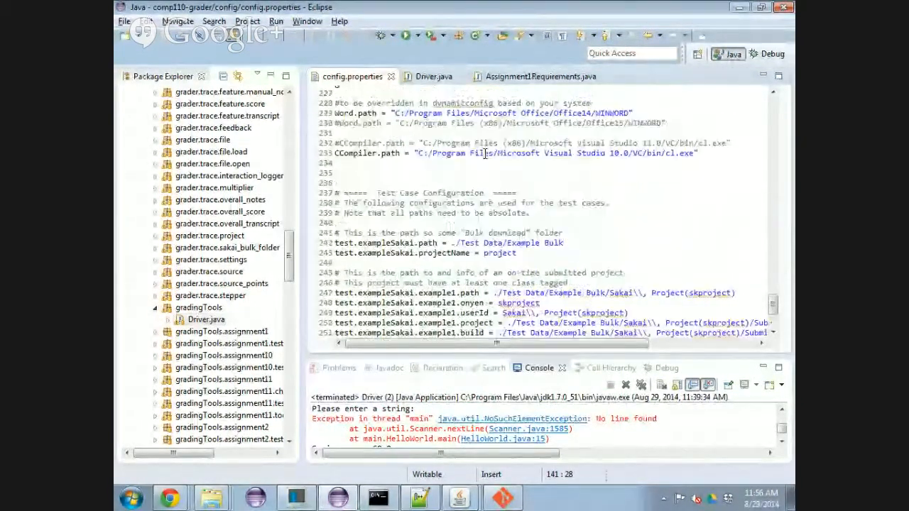
scroll(486, 145, "up", 20)
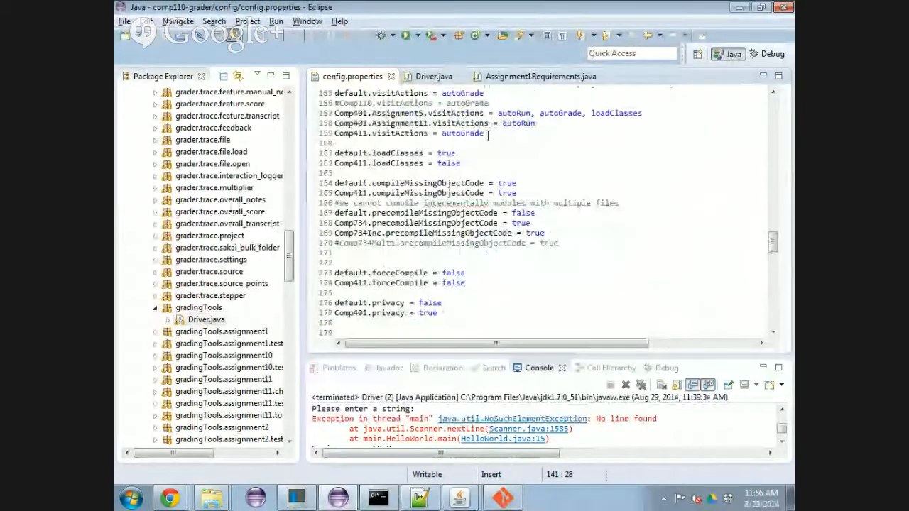
scroll(490, 142, "up", 4)
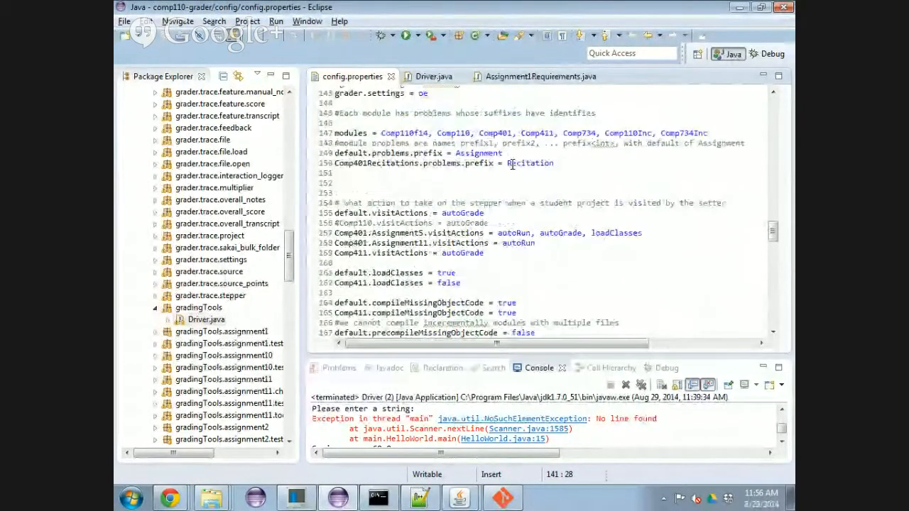
- Search config.properties for "java" and examine the default and Comp411 language specification lines
key("ctrl+f")
type("java")
key("Return")
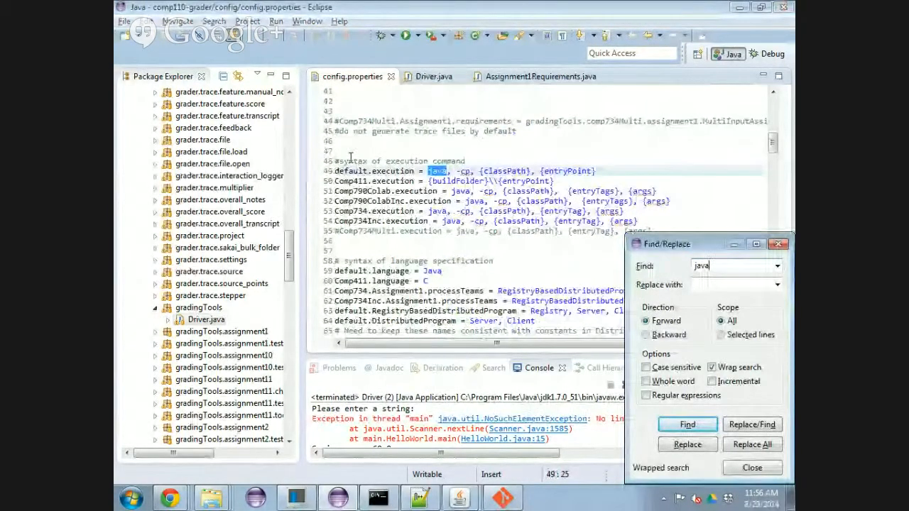
left_click(752, 468)
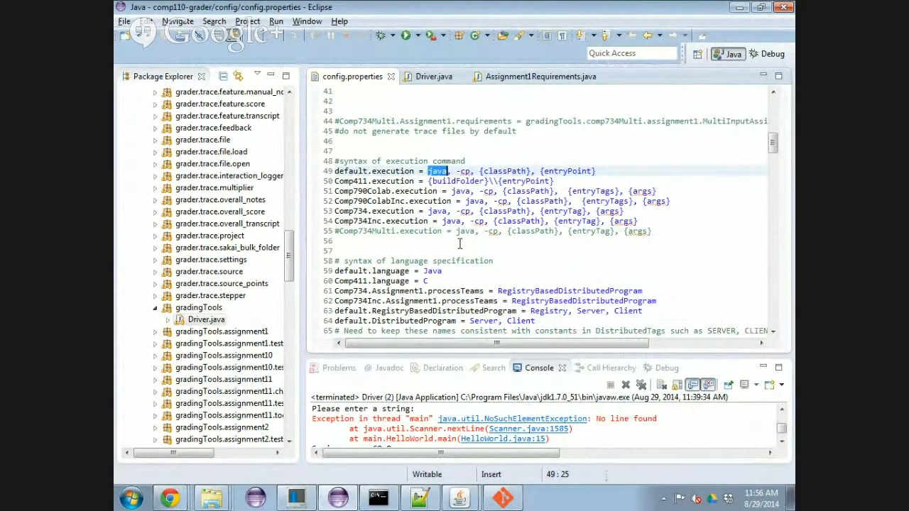
left_click_drag(448, 282, 350, 271)
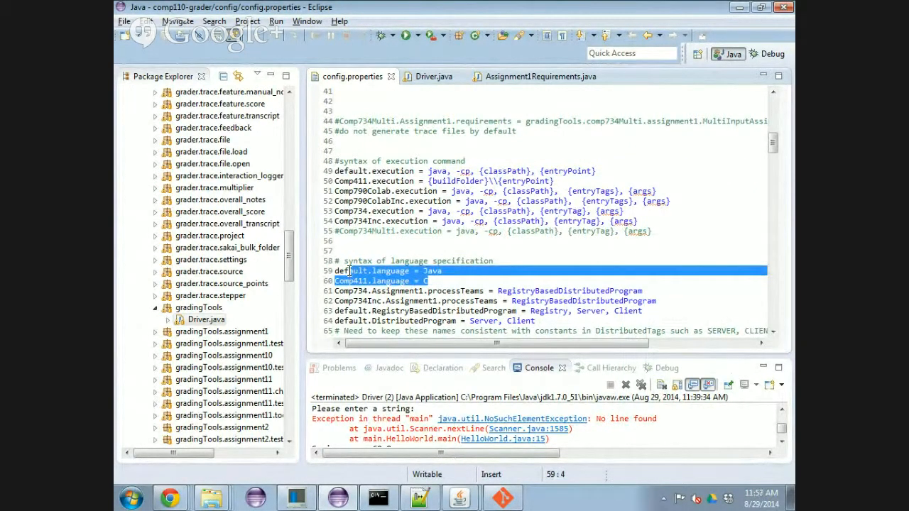
left_click(435, 282)
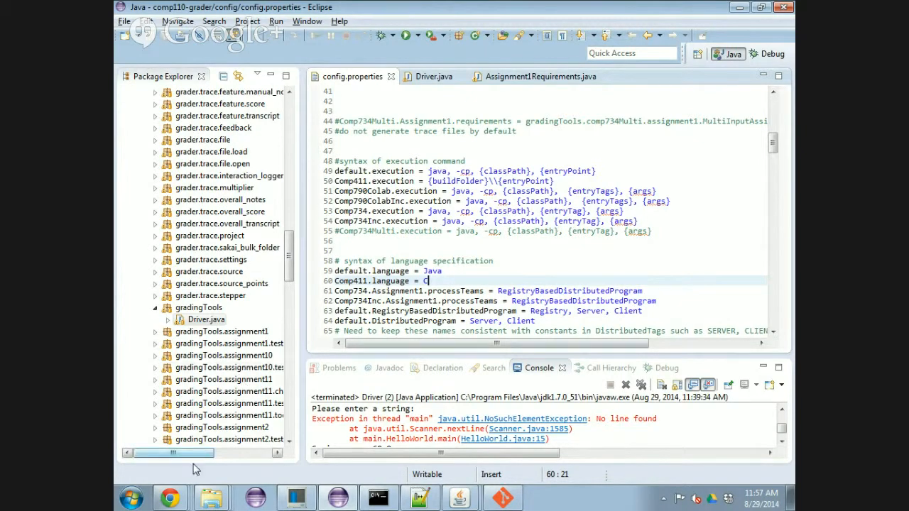
mouse_move(171, 497)
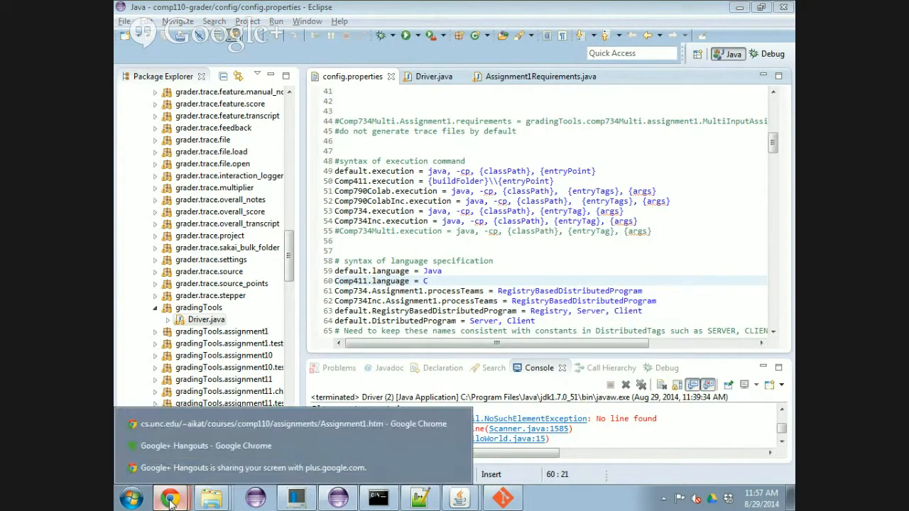
left_click(182, 446)
left_click(438, 456)
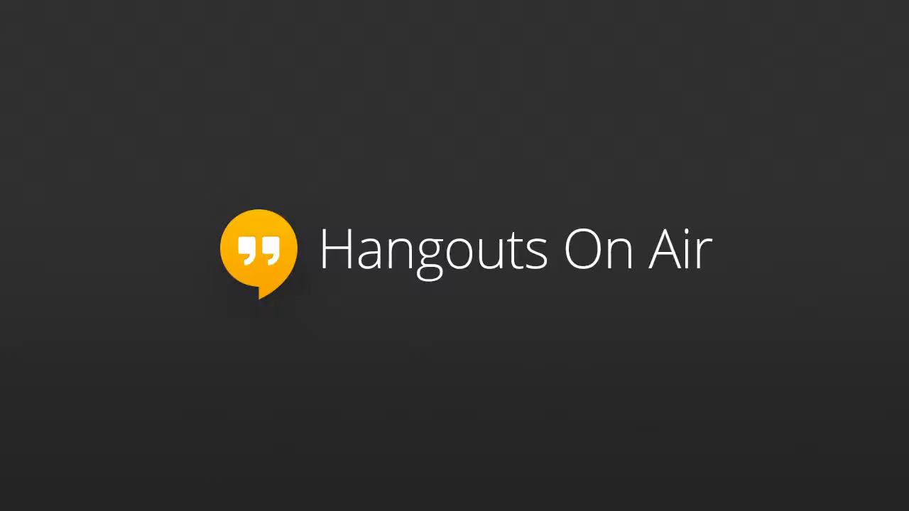